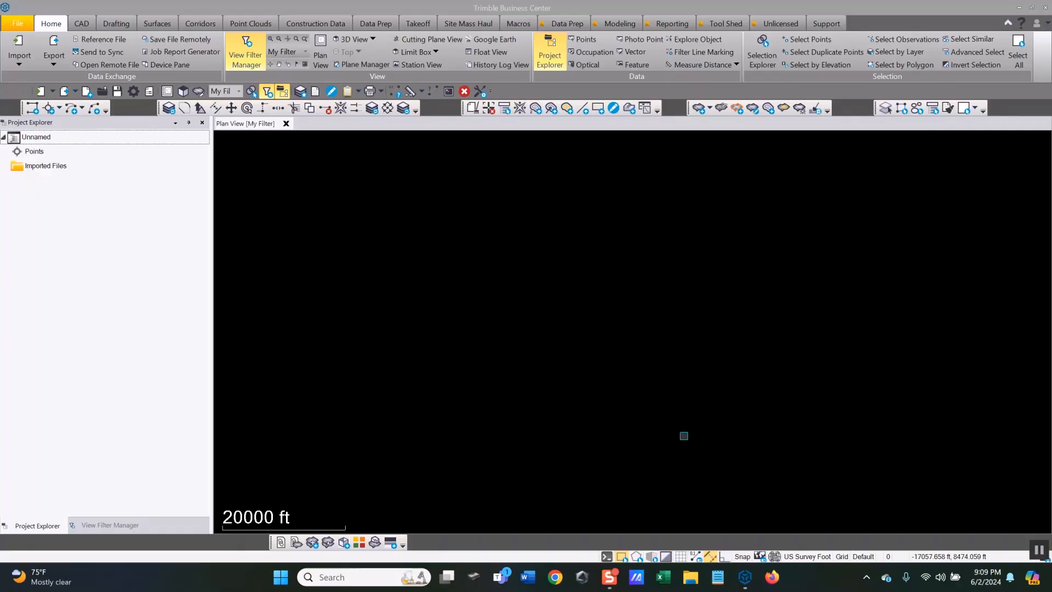
# Import SIMPLE SITE DIGITIZED.dwg from the BC DATA FILES folder into the project's plan view.
pyautogui.rightClick(685, 586)
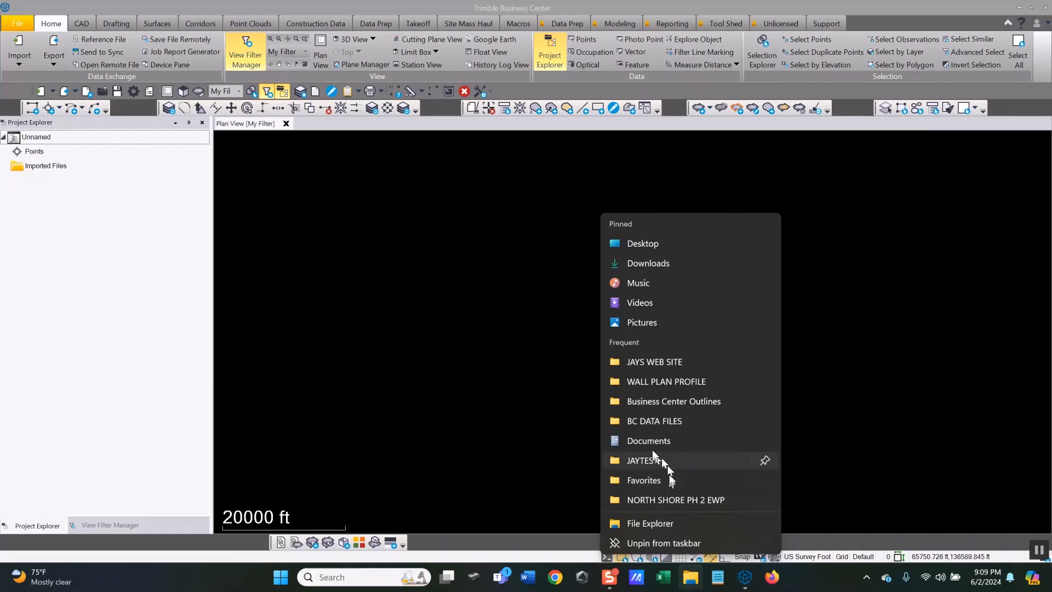
pyautogui.click(642, 424)
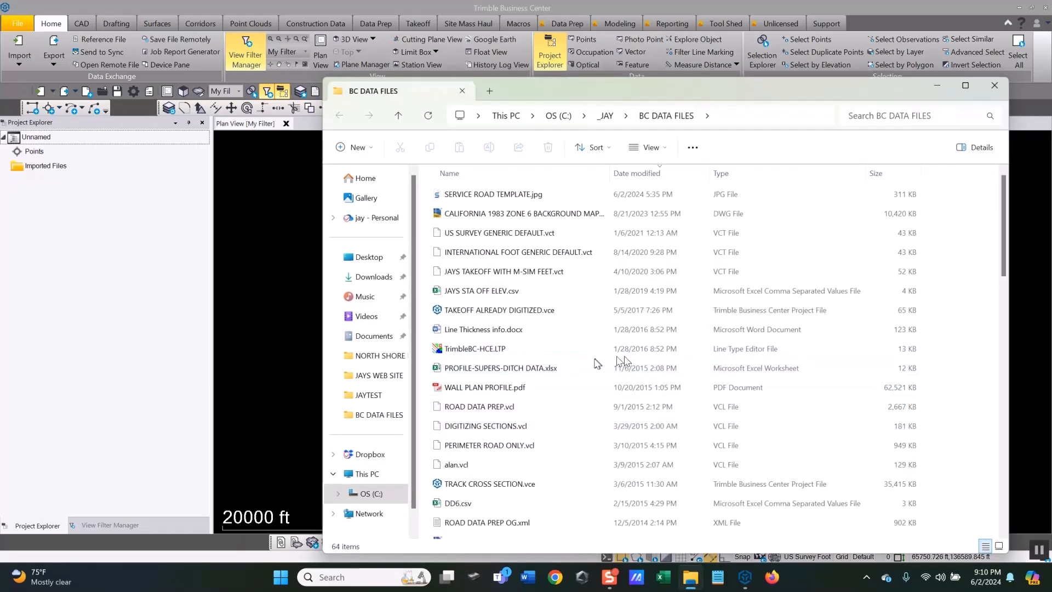
pyautogui.click(504, 173)
pyautogui.scroll(-12, 560, 441)
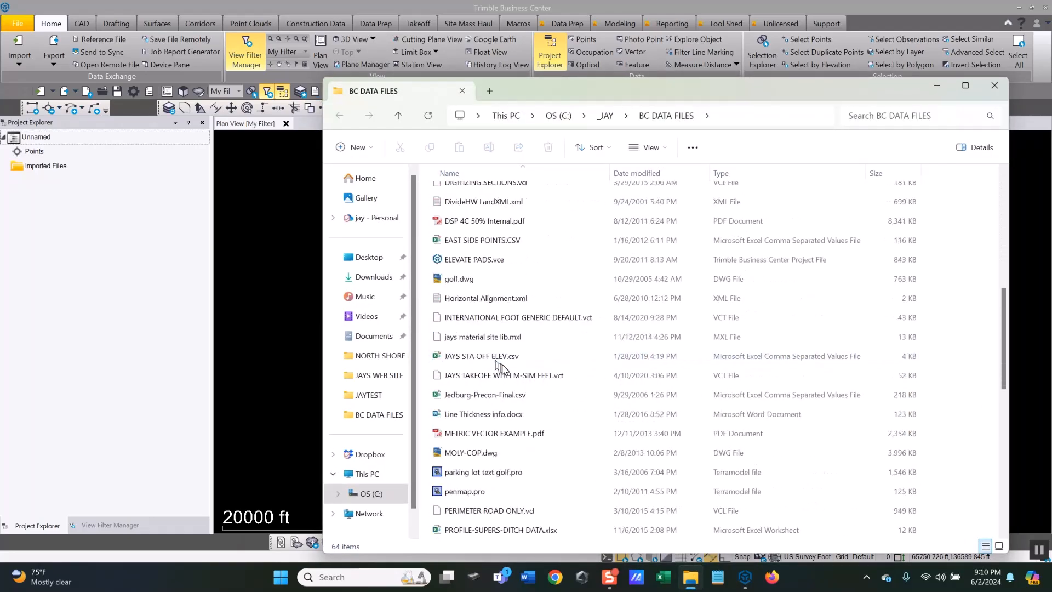
pyautogui.scroll(-1, 560, 441)
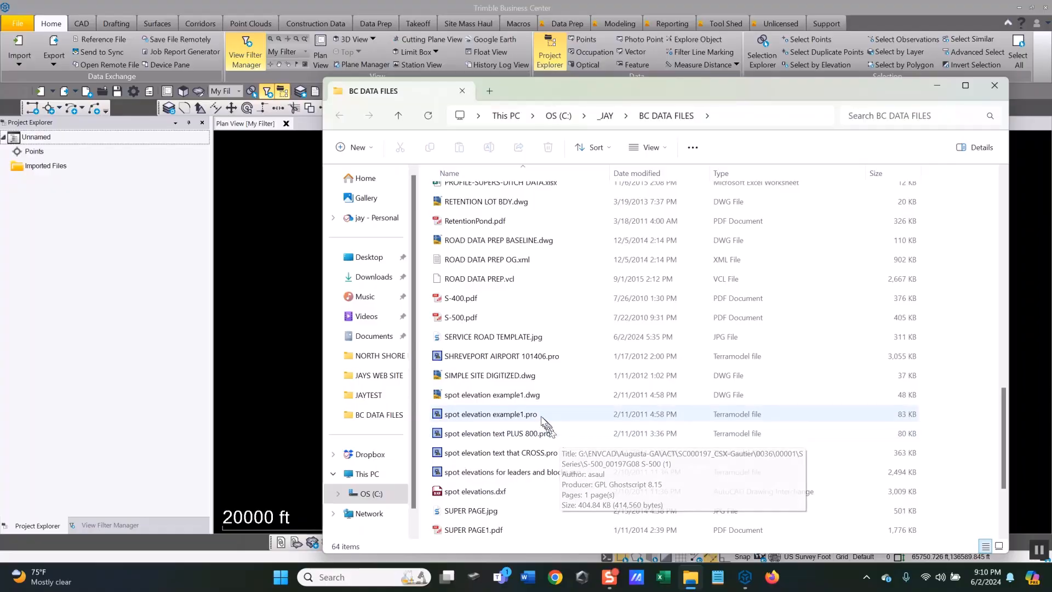
pyautogui.moveTo(485, 376); pyautogui.dragTo(260, 365)
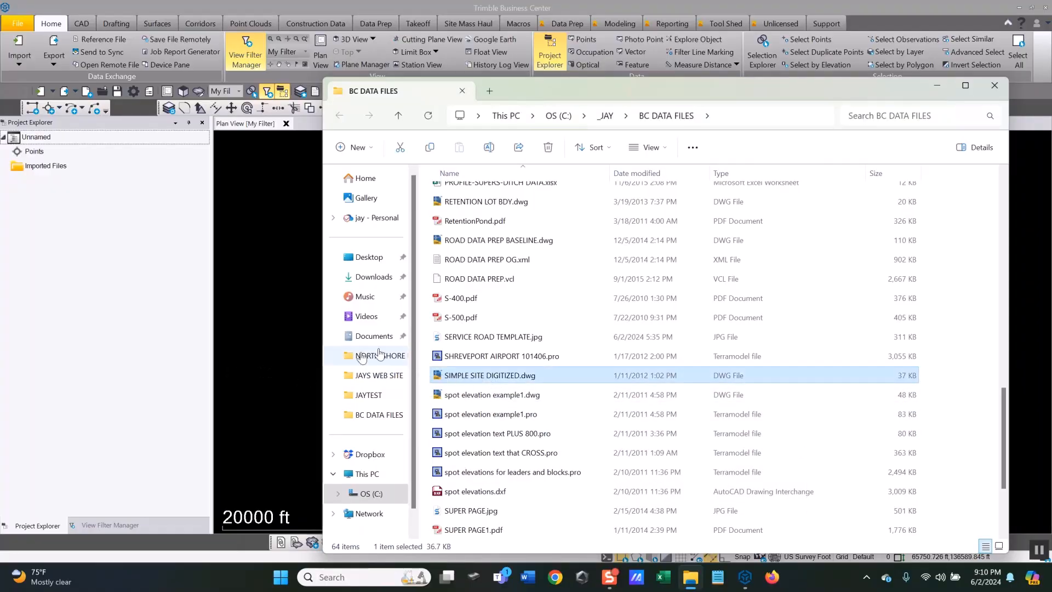
pyautogui.click(937, 86)
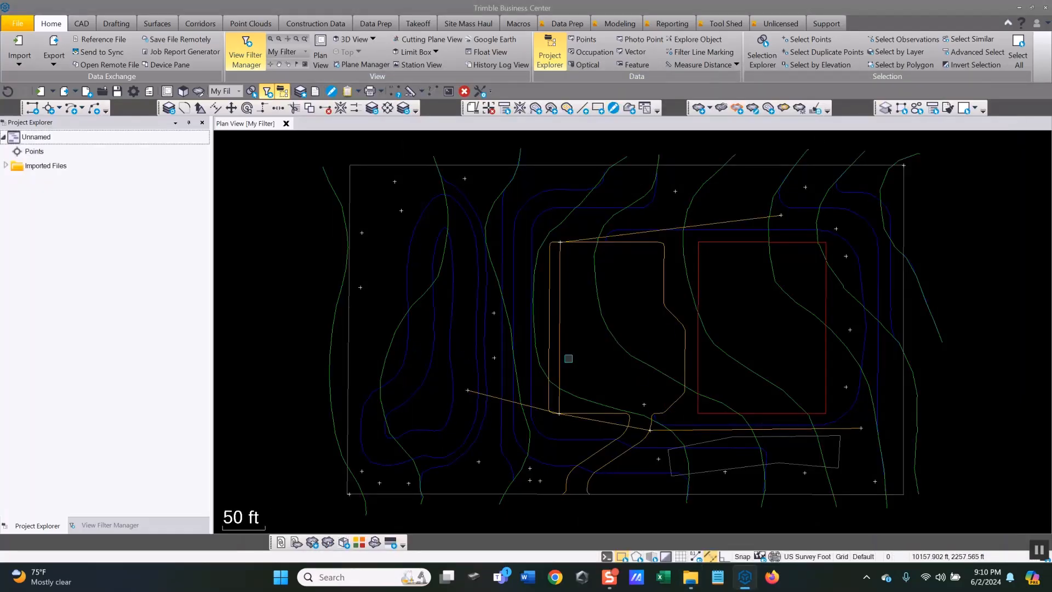
# Open a 3D view and inspect the site linework from an oblique angle with vertical exaggeration raised to 3.8.
pyautogui.click(183, 91)
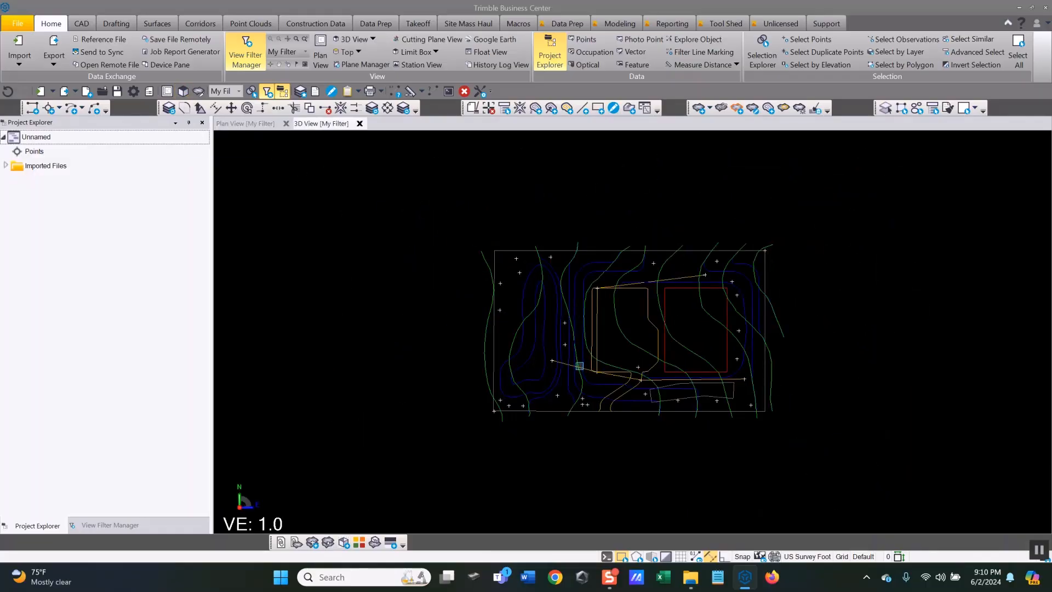
pyautogui.moveTo(580, 367); pyautogui.dragTo(585, 296, button='middle')
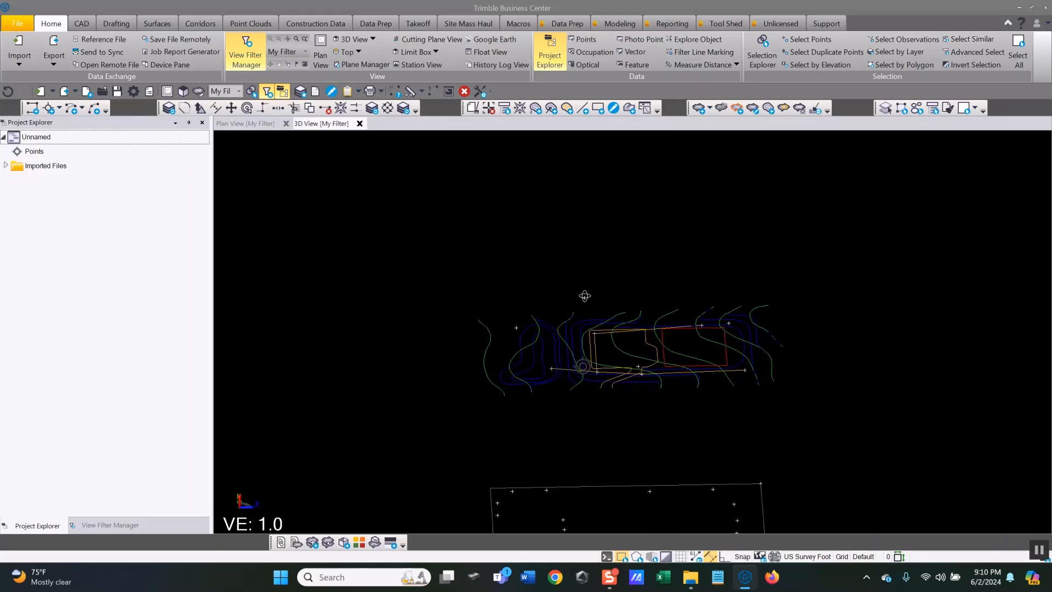
pyautogui.scroll(3, 601, 367)
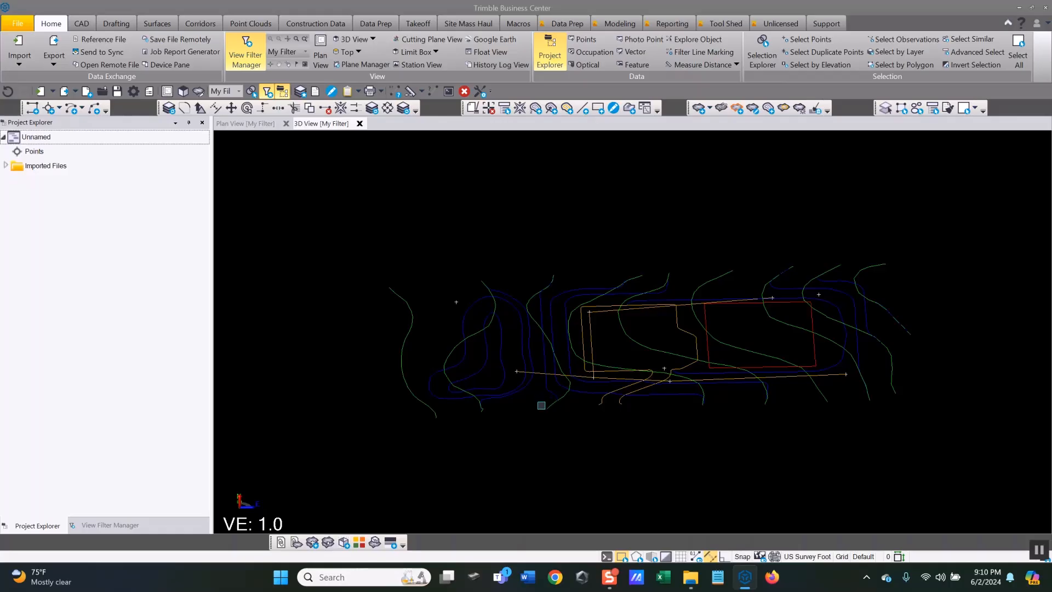
pyautogui.keyDown('shift'); pyautogui.scroll(10, 542, 405); pyautogui.keyUp('shift')
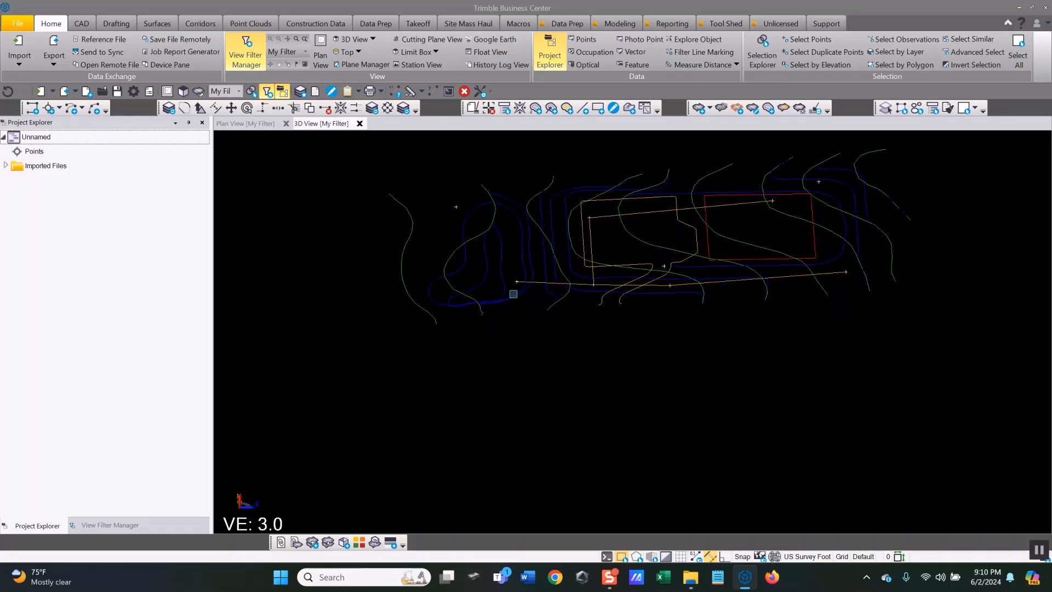
pyautogui.moveTo(514, 296); pyautogui.dragTo(545, 282, button='middle')
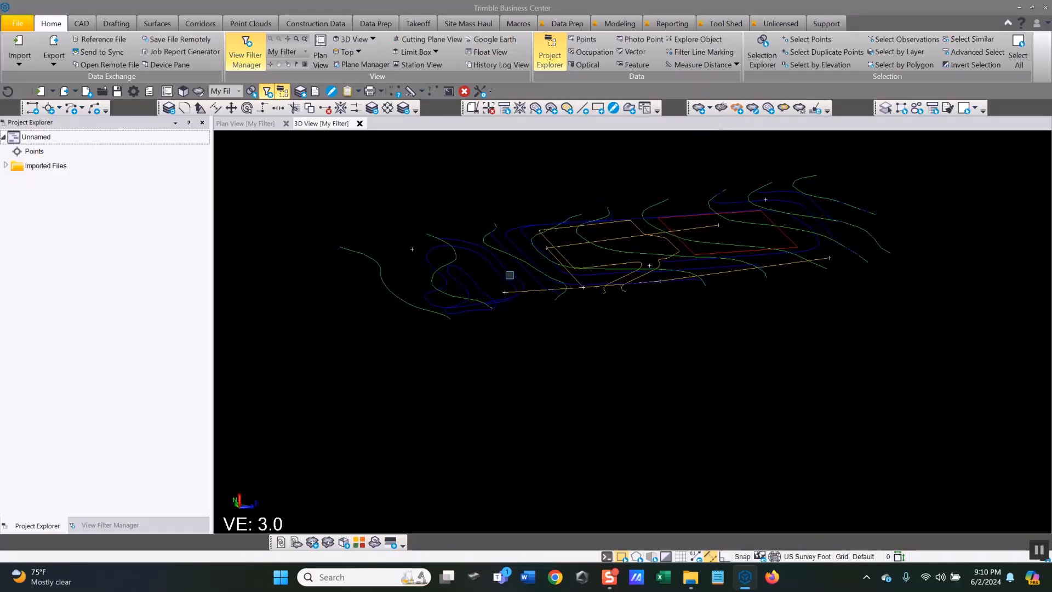
pyautogui.scroll(2, 510, 275)
pyautogui.moveTo(481, 267); pyautogui.dragTo(494, 342, button='middle')
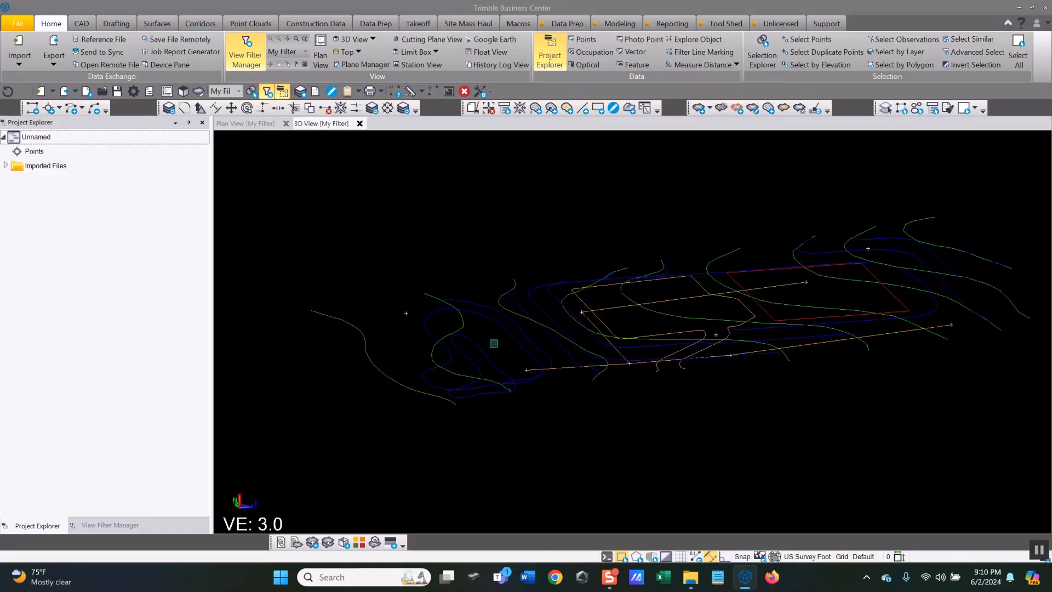
pyautogui.press('pageup')
pyautogui.moveTo(529, 279)
pyautogui.mouseDown(button='middle')
pyautogui.moveTo(529, 335)
pyautogui.moveTo(555, 336)
pyautogui.moveTo(490, 343)
pyautogui.mouseUp(button='middle')
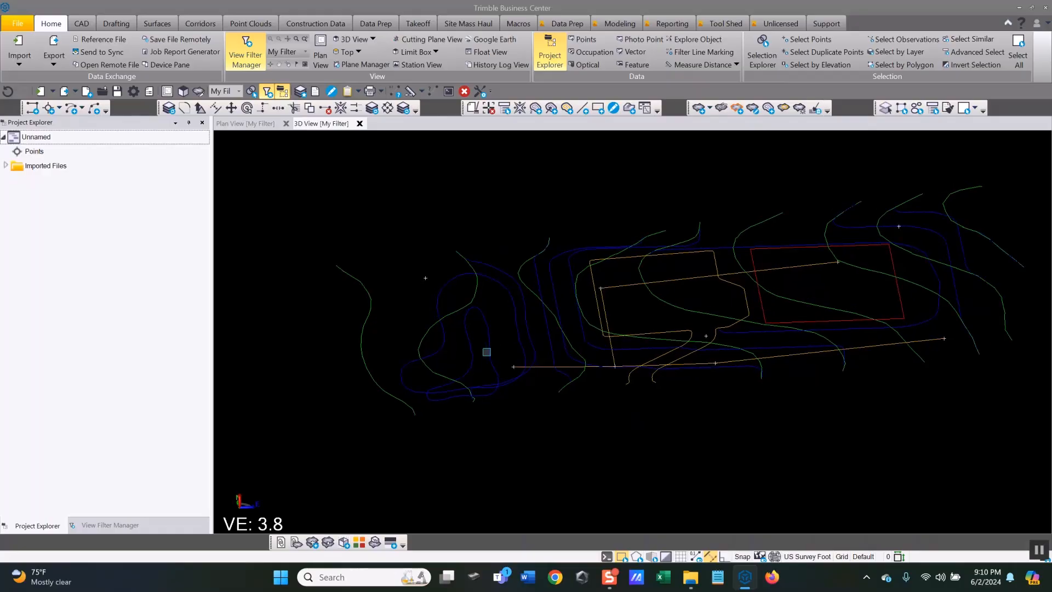
# Import Basic Digitization Example.JPG from the BC DATA FILES folder into the plan view and close Place Image without computing.
pyautogui.click(243, 124)
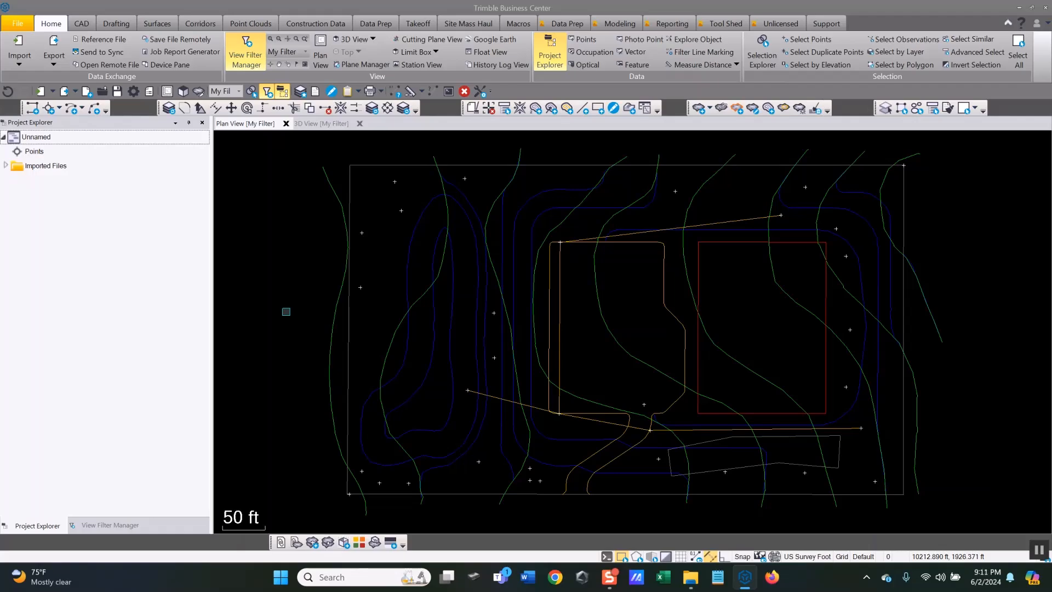
pyautogui.hotkey('alt', 'Tab')
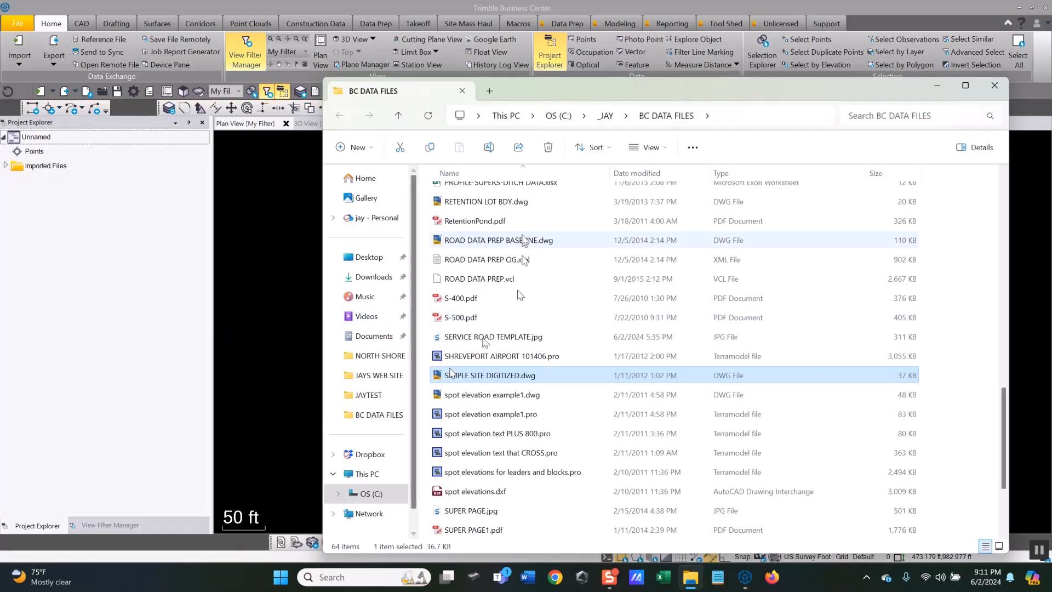
pyautogui.scroll(8, 464, 262)
pyautogui.scroll(4, 466, 263)
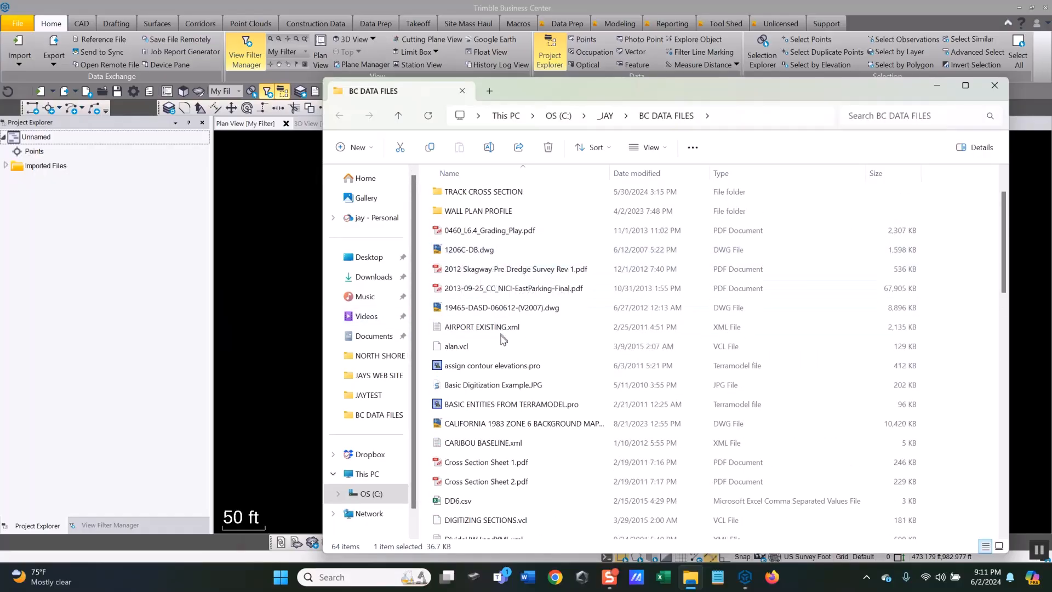
pyautogui.click(486, 385)
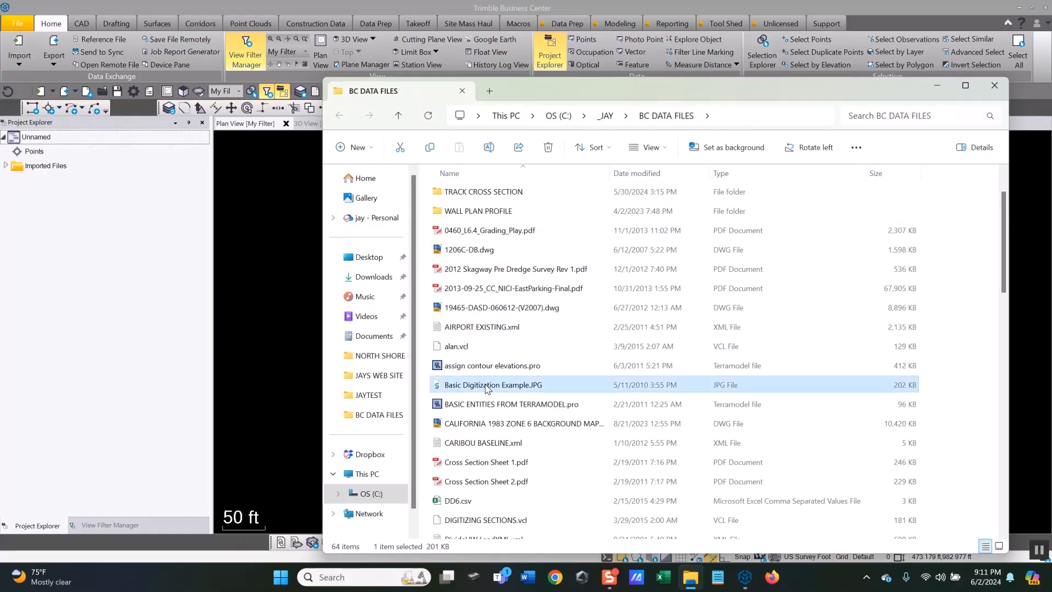
pyautogui.moveTo(487, 385); pyautogui.dragTo(285, 393)
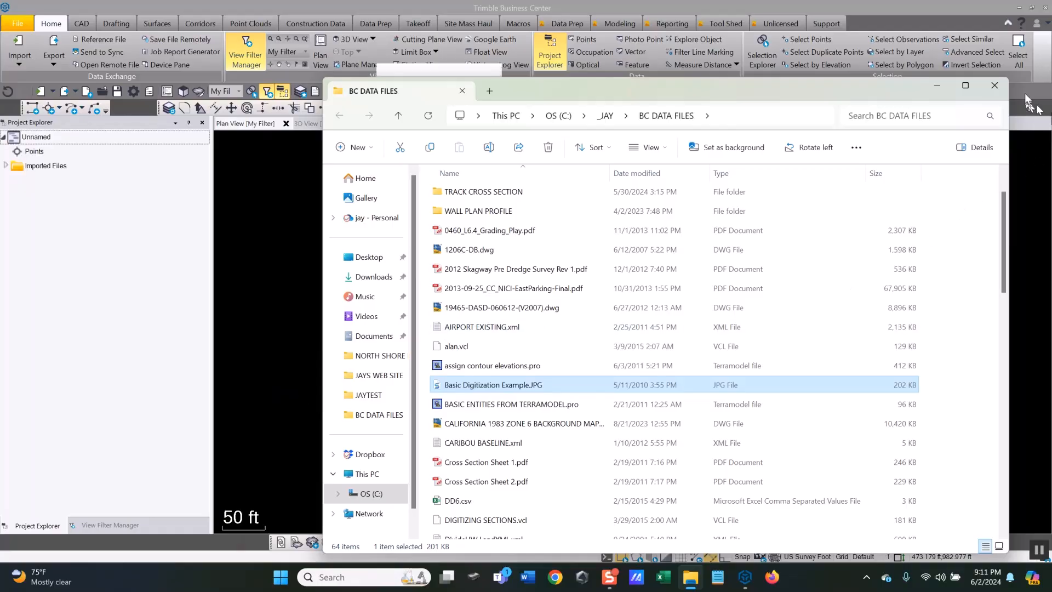
pyautogui.click(995, 86)
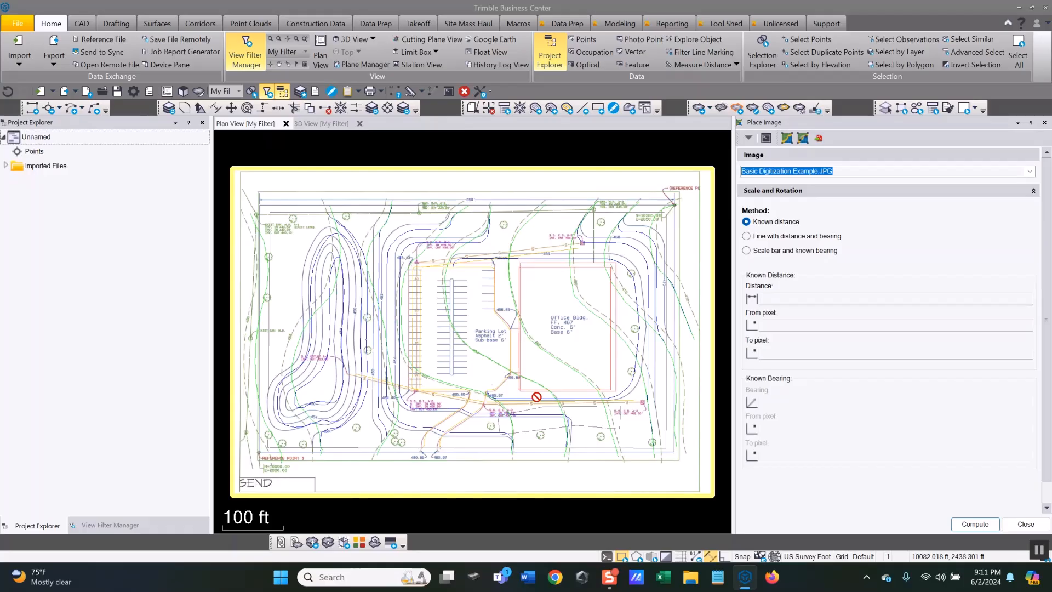
pyautogui.click(1043, 525)
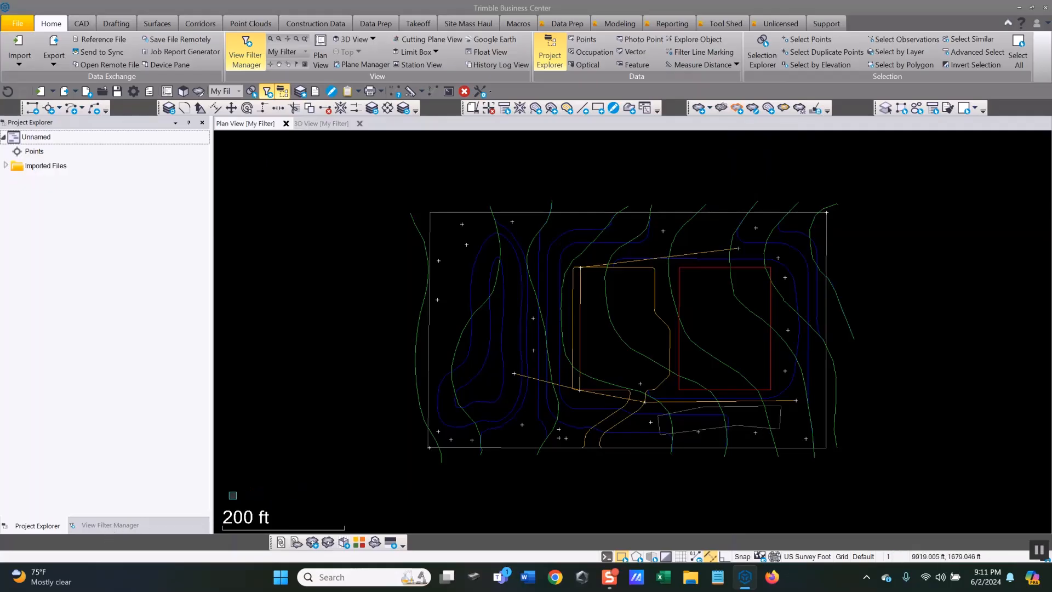
# Set the display style of the imported Basic Digitization Example.JPG to Dimmed in its properties.
pyautogui.click(6, 166)
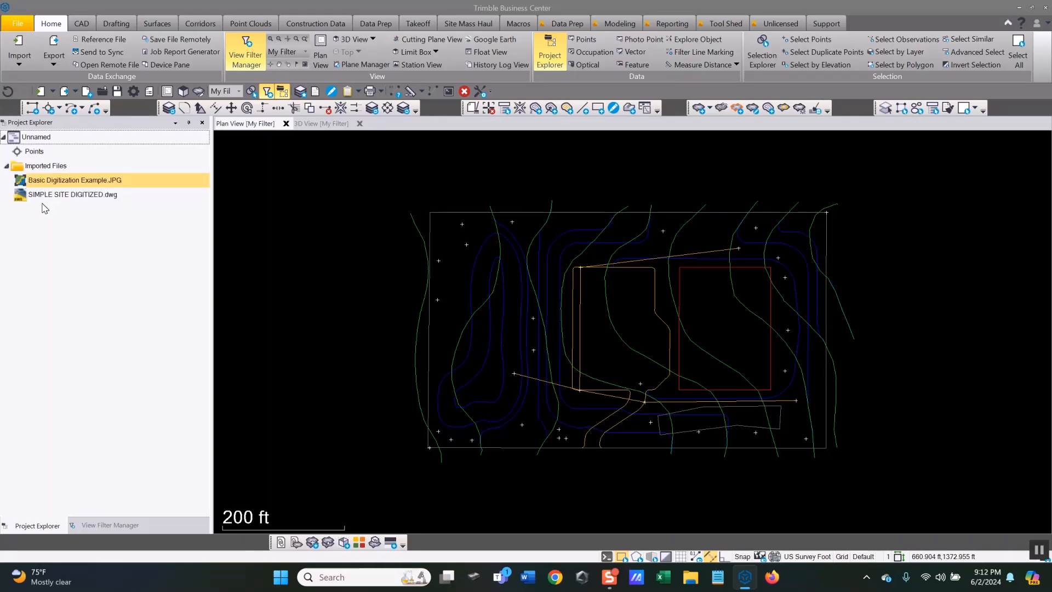
pyautogui.rightClick(75, 183)
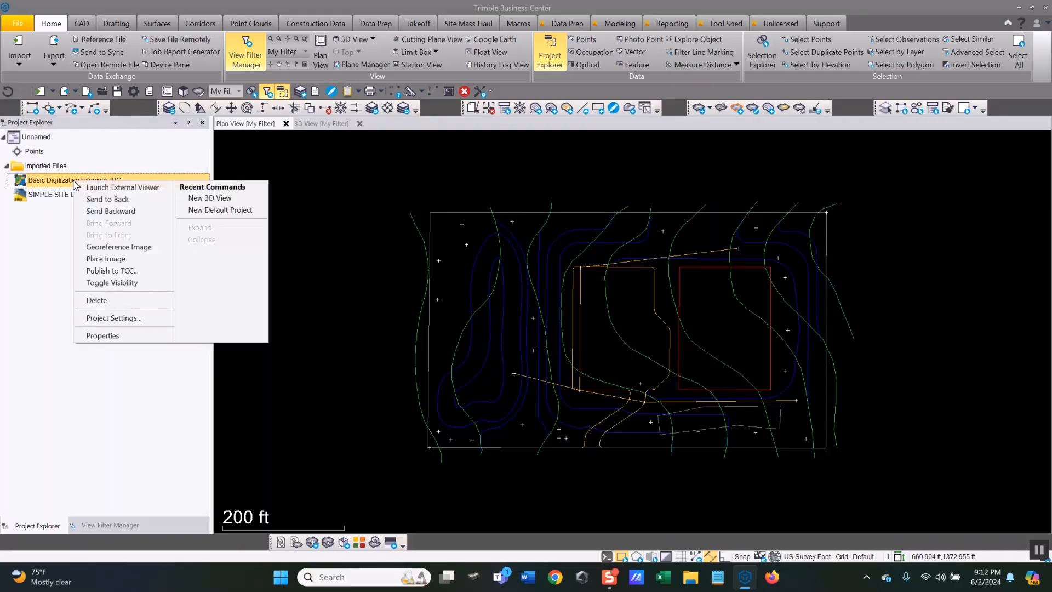
pyautogui.click(102, 336)
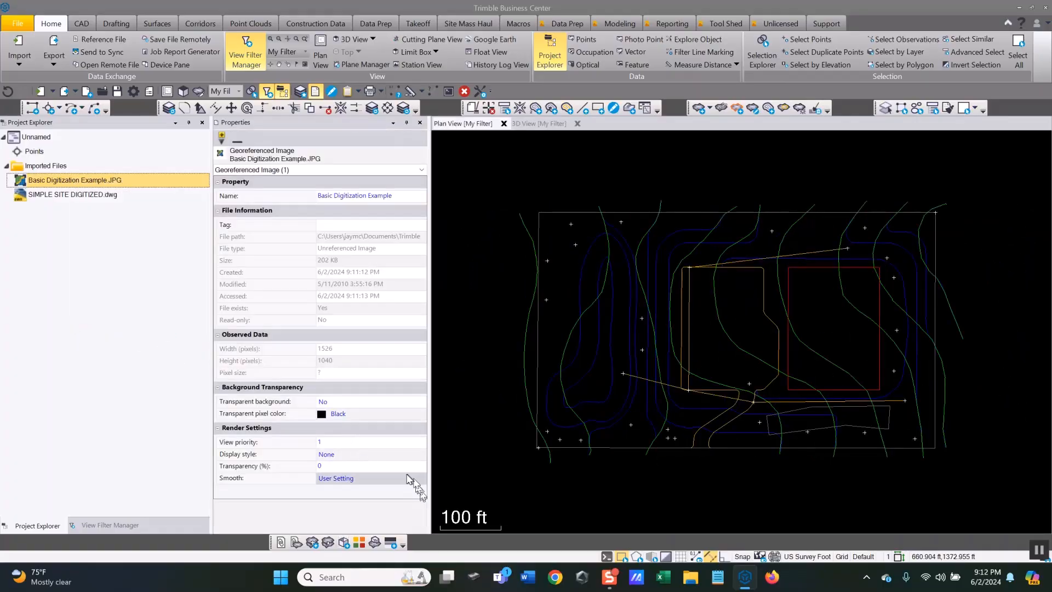
pyautogui.click(343, 459)
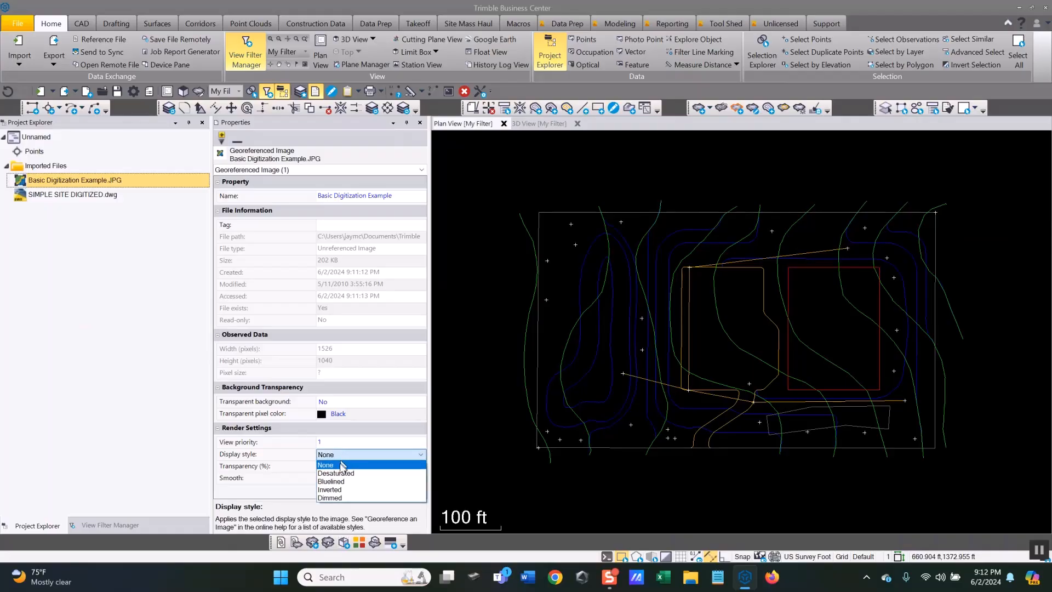
pyautogui.click(340, 498)
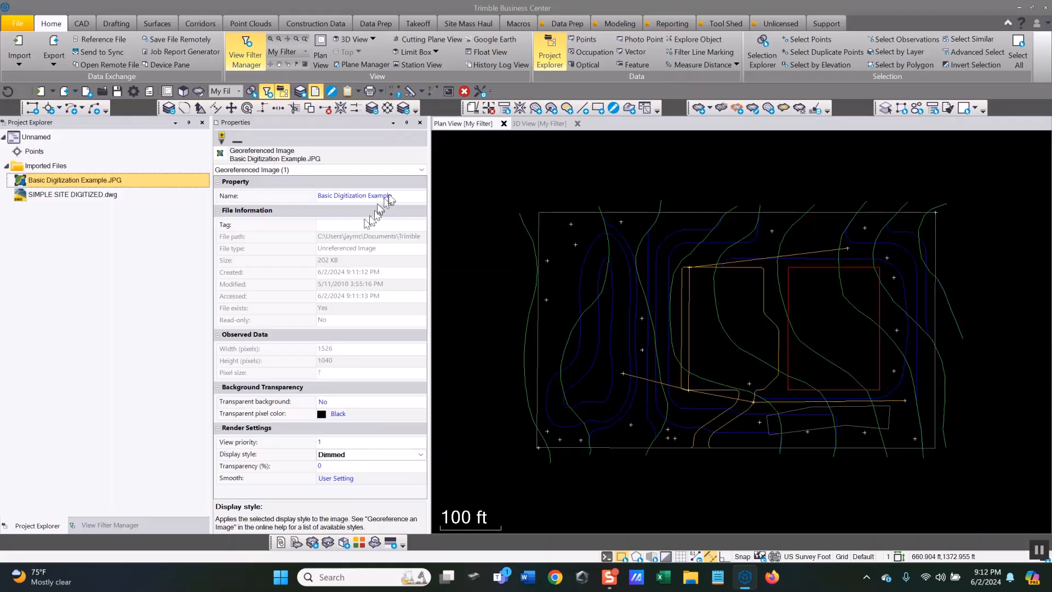
pyautogui.click(420, 123)
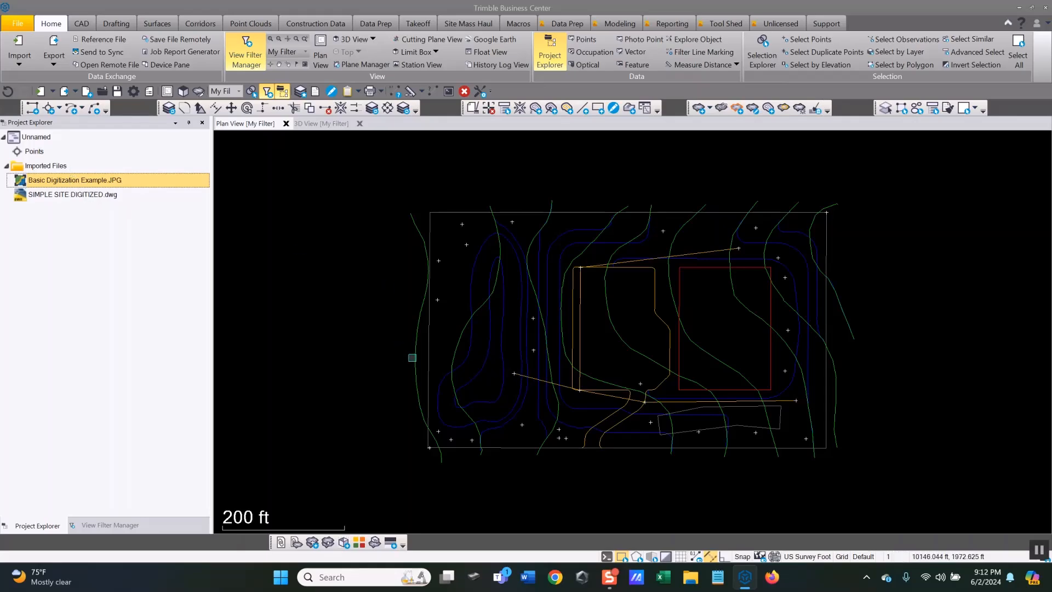
# Start georeferencing Basic Digitization Example.JPG in an empty area of the plan view beside the site linework.
pyautogui.moveTo(312, 337)
pyautogui.mouseDown(button='middle')
pyautogui.moveTo(856, 343)
pyautogui.moveTo(922, 360)
pyautogui.moveTo(966, 352)
pyautogui.mouseUp(button='middle')
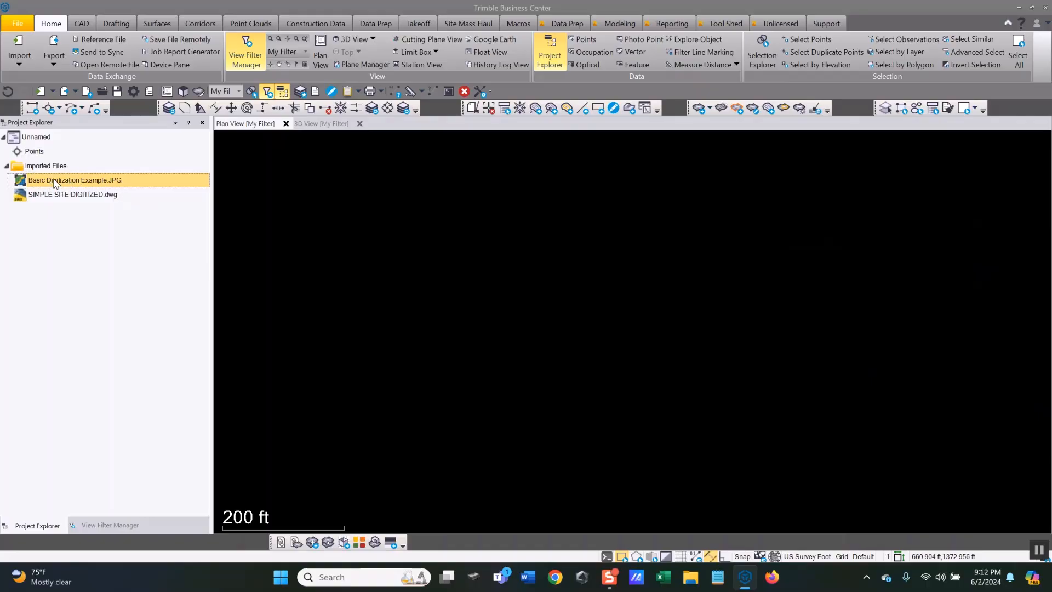
pyautogui.rightClick(55, 183)
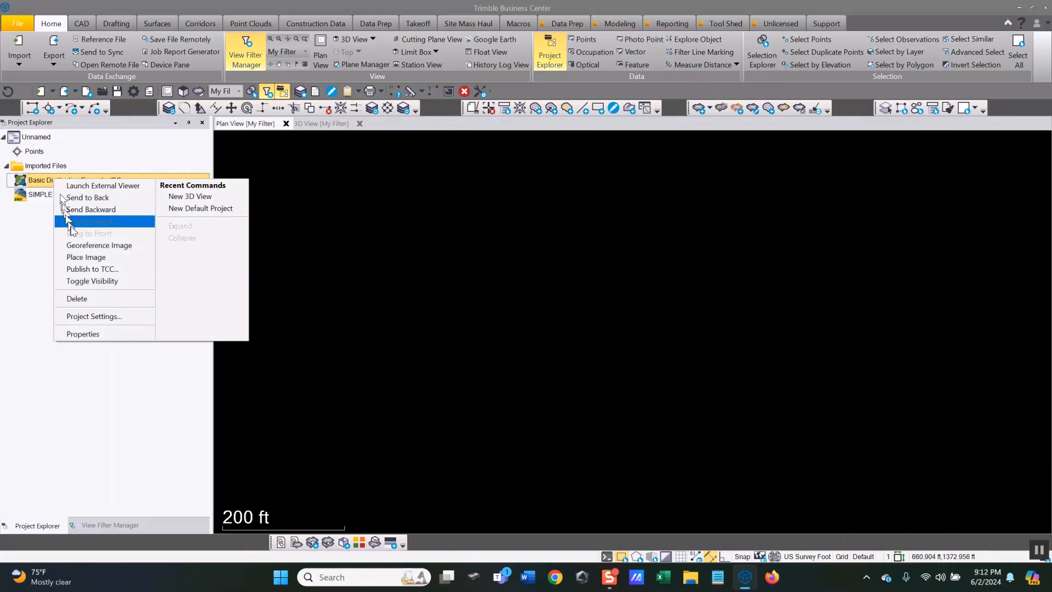
pyautogui.click(94, 249)
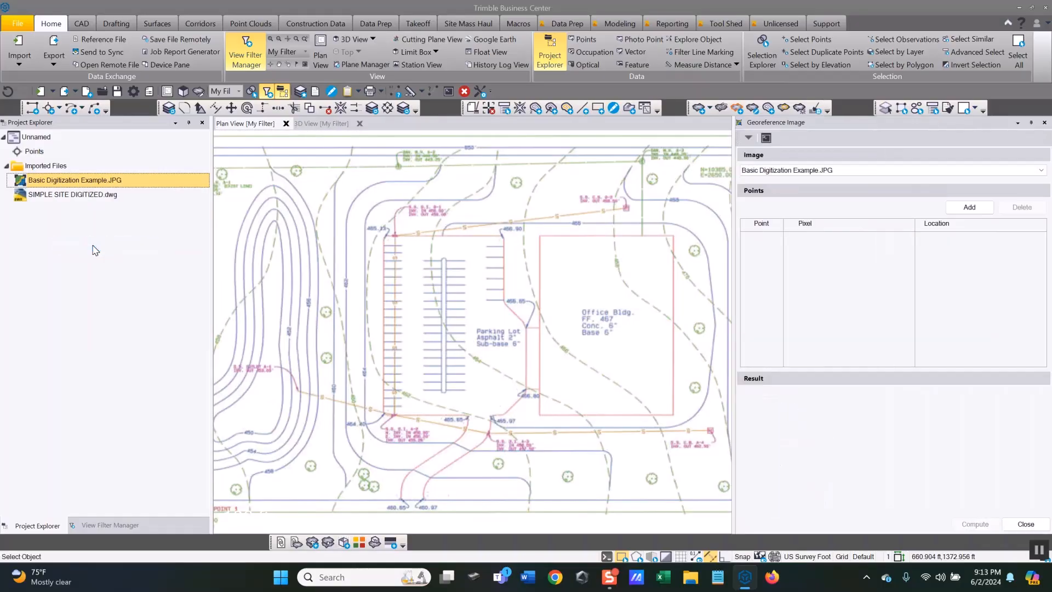
pyautogui.scroll(-6, 406, 331)
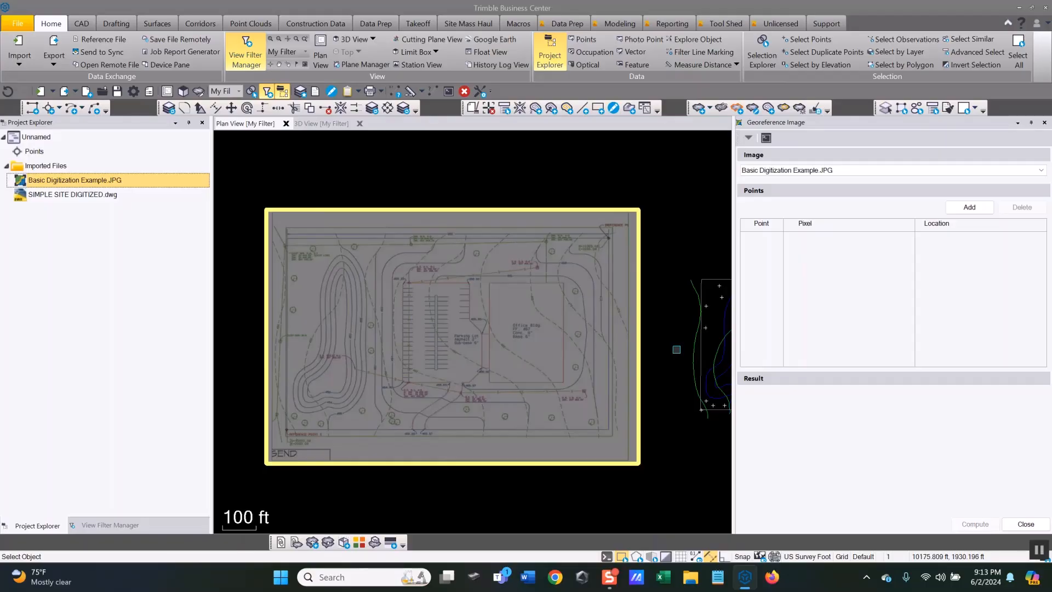
# Add georeference point A and place its pixel on the upper-left corner of the blue border line in the image.
pyautogui.click(977, 208)
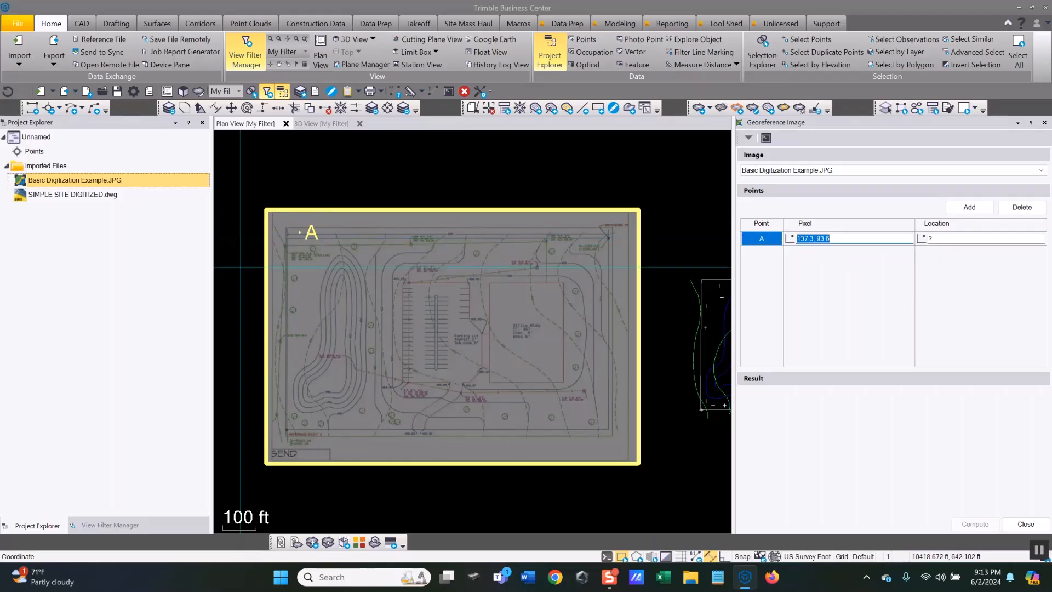
pyautogui.scroll(8, 312, 234)
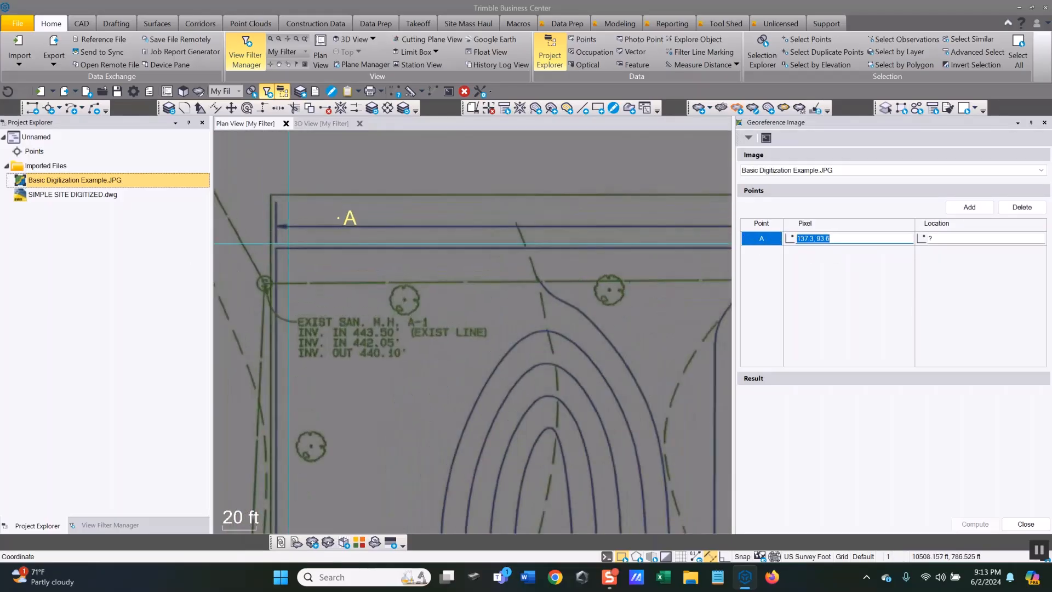
pyautogui.scroll(8, 282, 252)
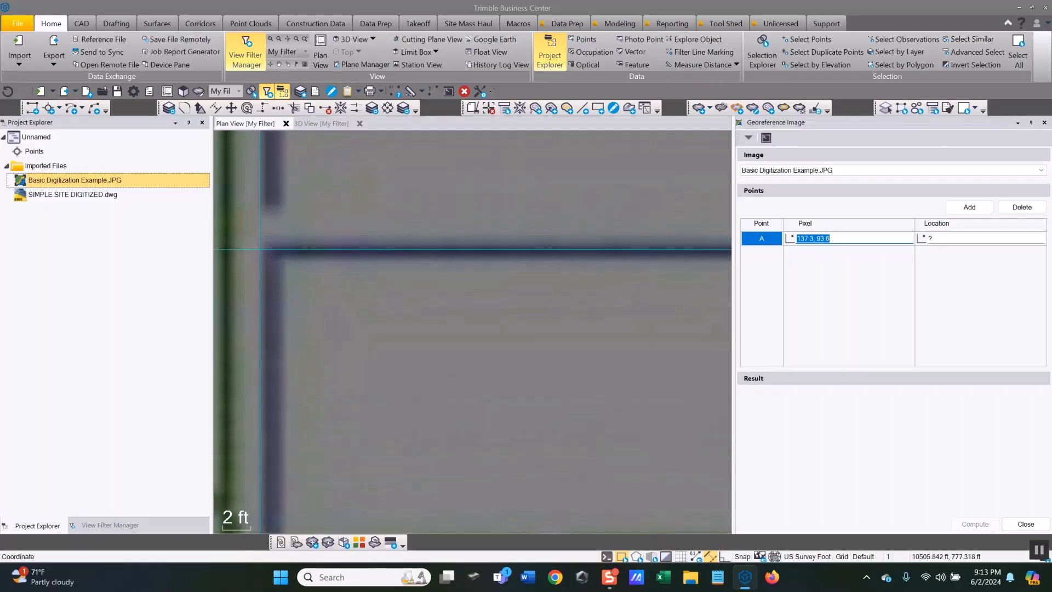
pyautogui.scroll(1, 272, 257)
pyautogui.moveTo(272, 257); pyautogui.dragTo(344, 261, button='middle')
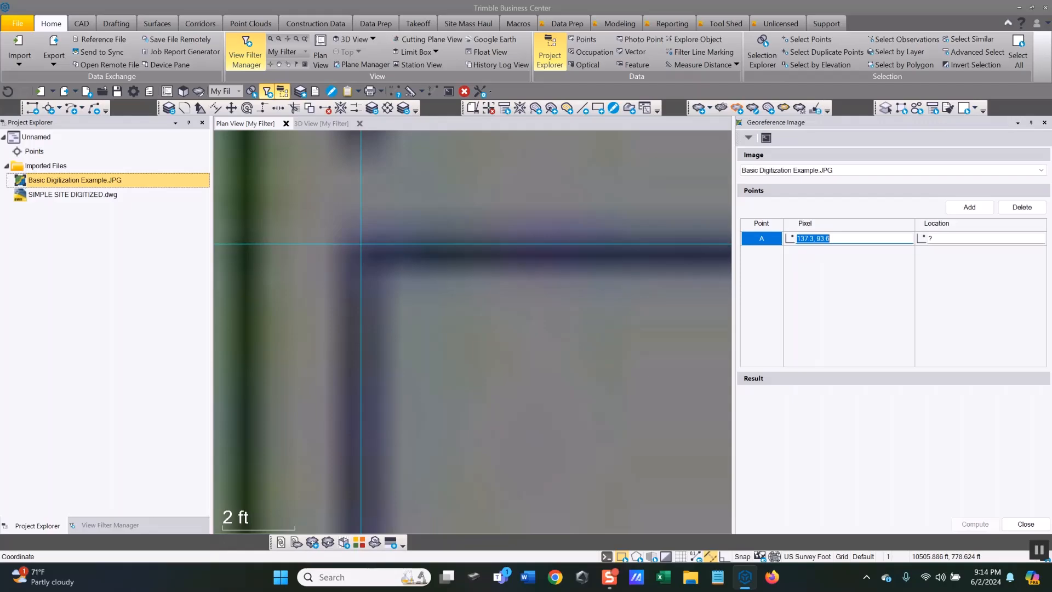
pyautogui.click(360, 244)
pyautogui.scroll(-3, 375, 251)
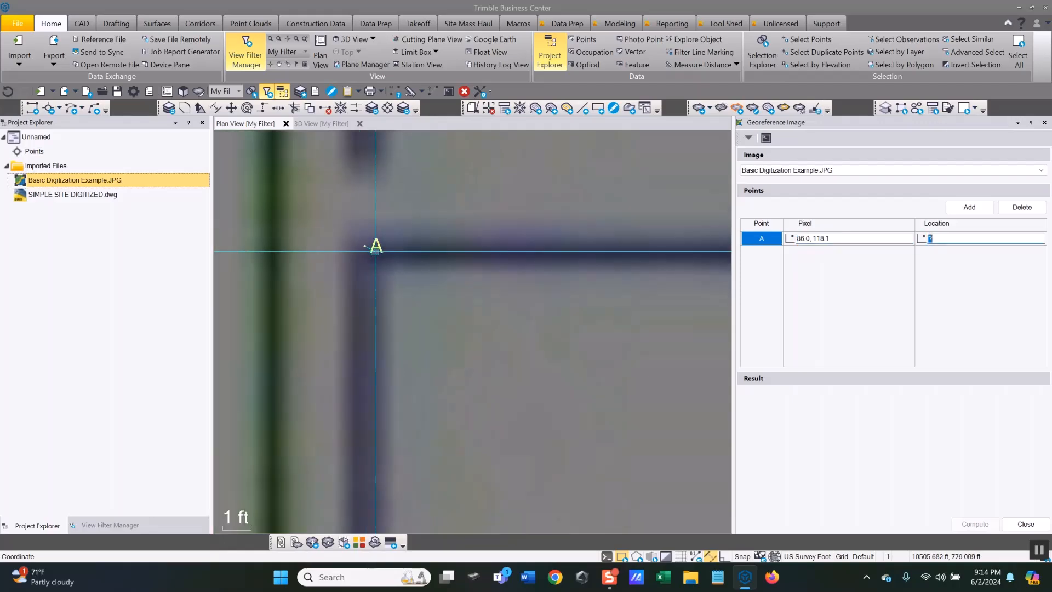
# Set the location of georeference point A on the upper-left corner of the site boundary in the digitized linework.
pyautogui.scroll(-2, 376, 252)
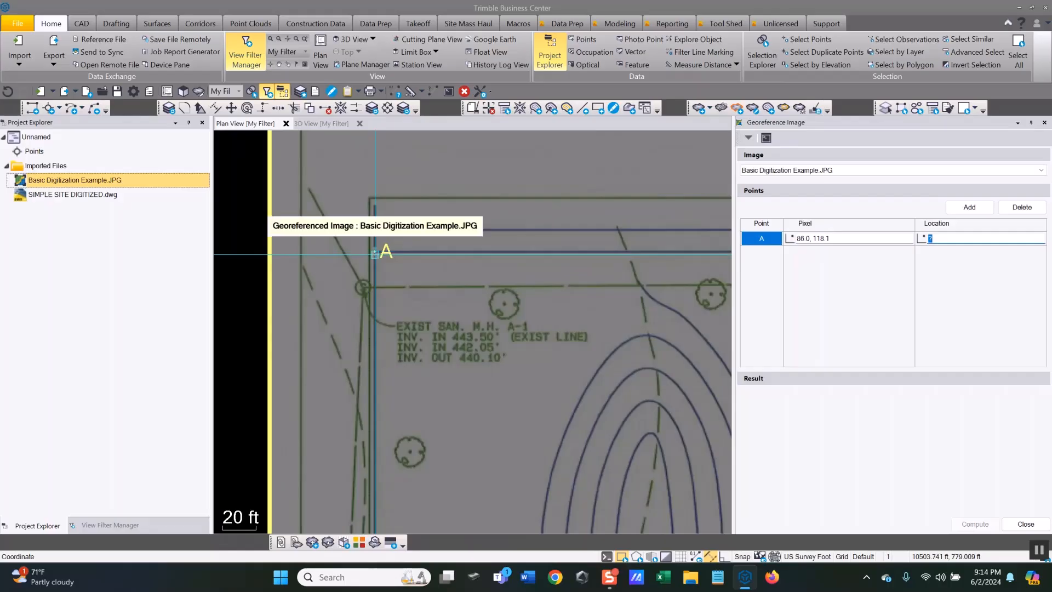
pyautogui.scroll(-4, 379, 257)
pyautogui.scroll(-2, 380, 262)
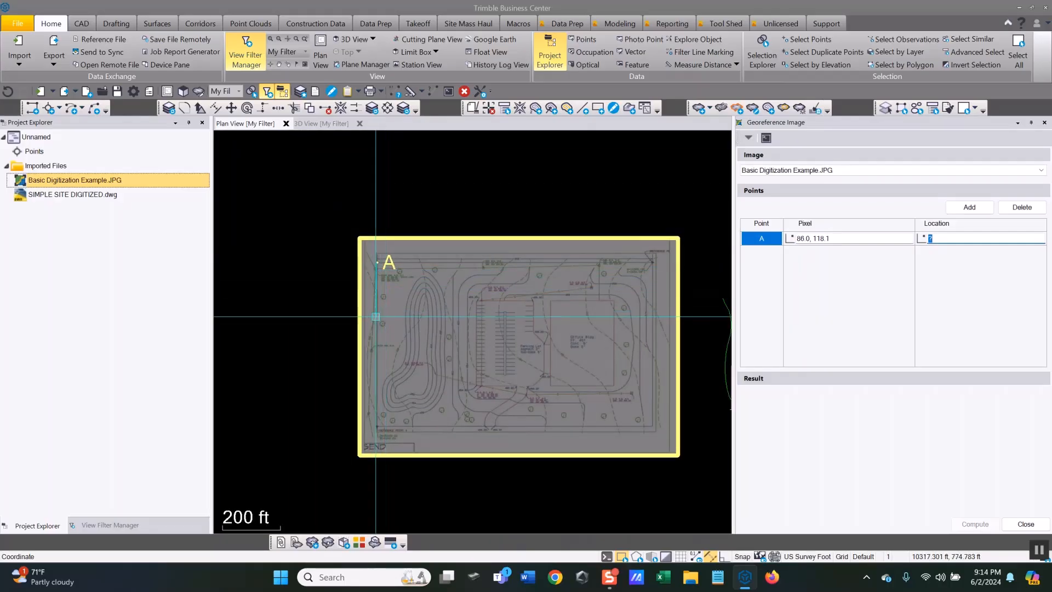
pyautogui.moveTo(354, 296); pyautogui.dragTo(264, 289, button='middle')
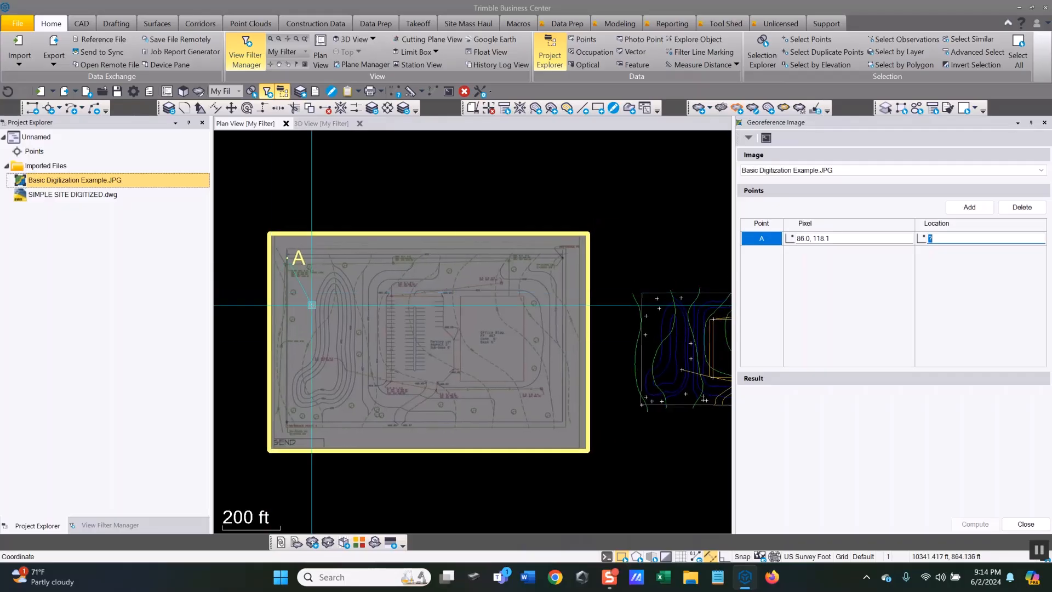
pyautogui.scroll(-1, 684, 359)
pyautogui.moveTo(689, 357); pyautogui.dragTo(546, 354, button='middle')
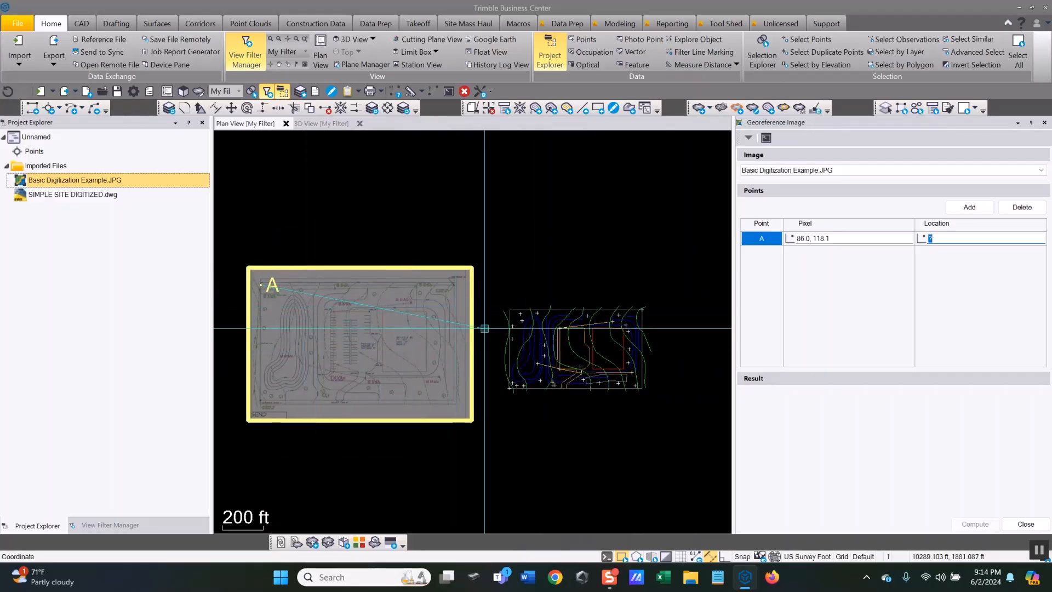
pyautogui.scroll(3, 504, 315)
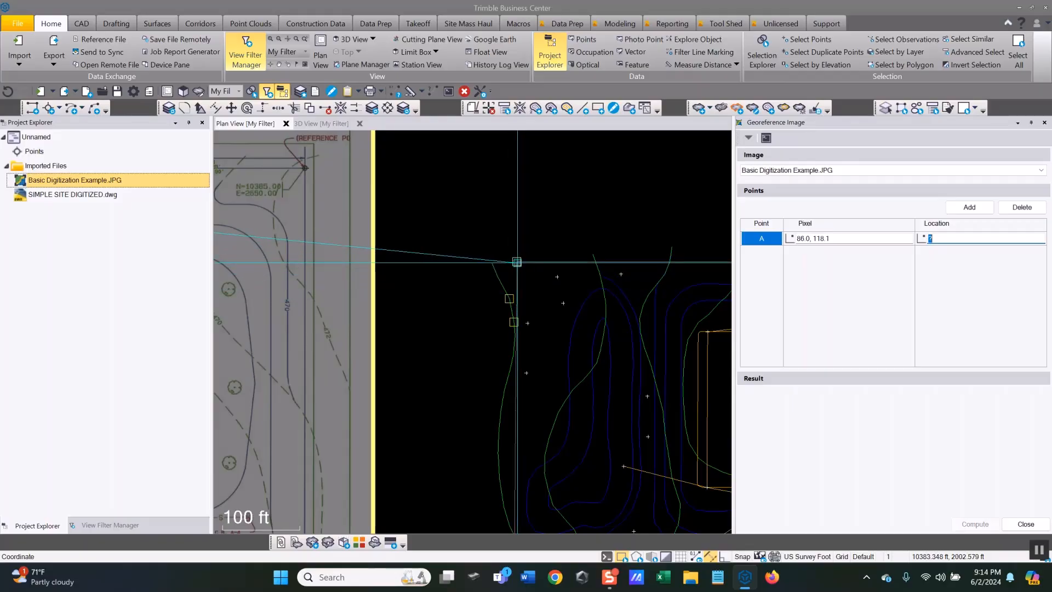
pyautogui.click(516, 261)
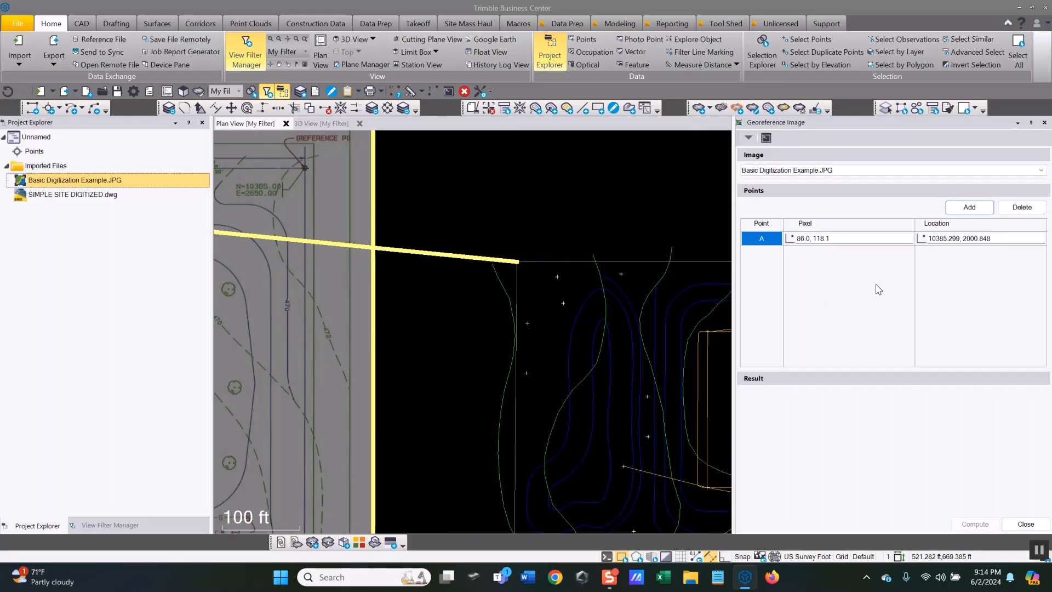
# Add georeference point B and place its pixel on the lower-right corner of the blue border line in the image.
pyautogui.click(980, 212)
pyautogui.scroll(-2, 363, 234)
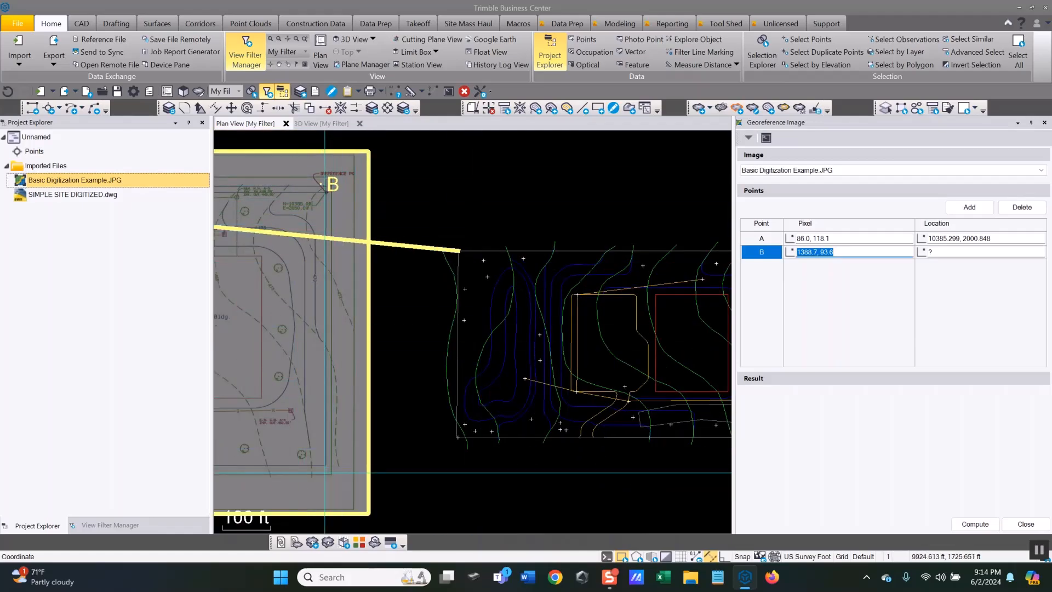
pyautogui.scroll(6, 325, 473)
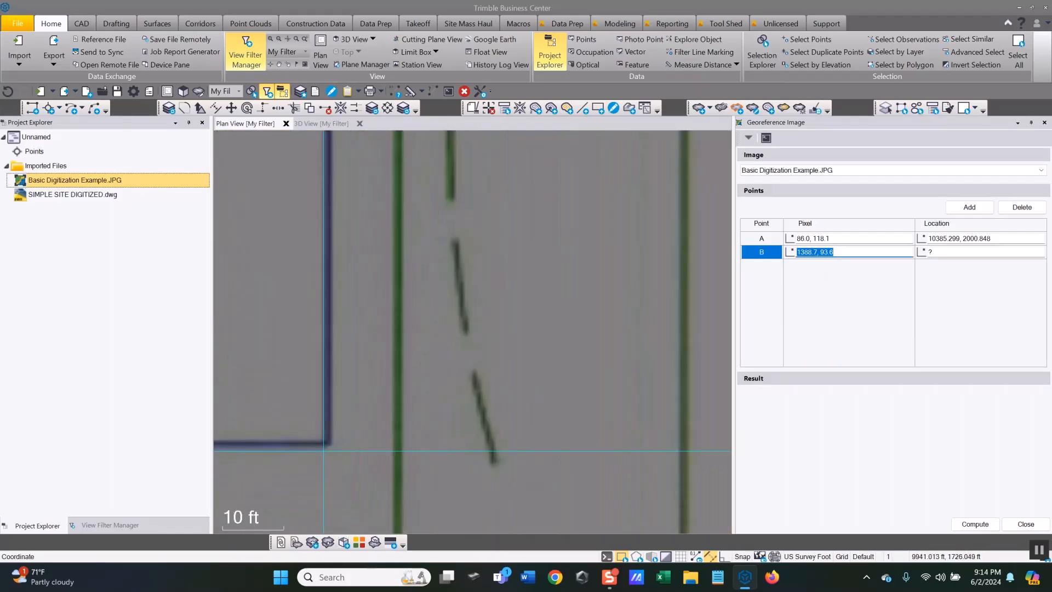
pyautogui.scroll(6, 325, 447)
pyautogui.moveTo(308, 421); pyautogui.dragTo(455, 329, button='middle')
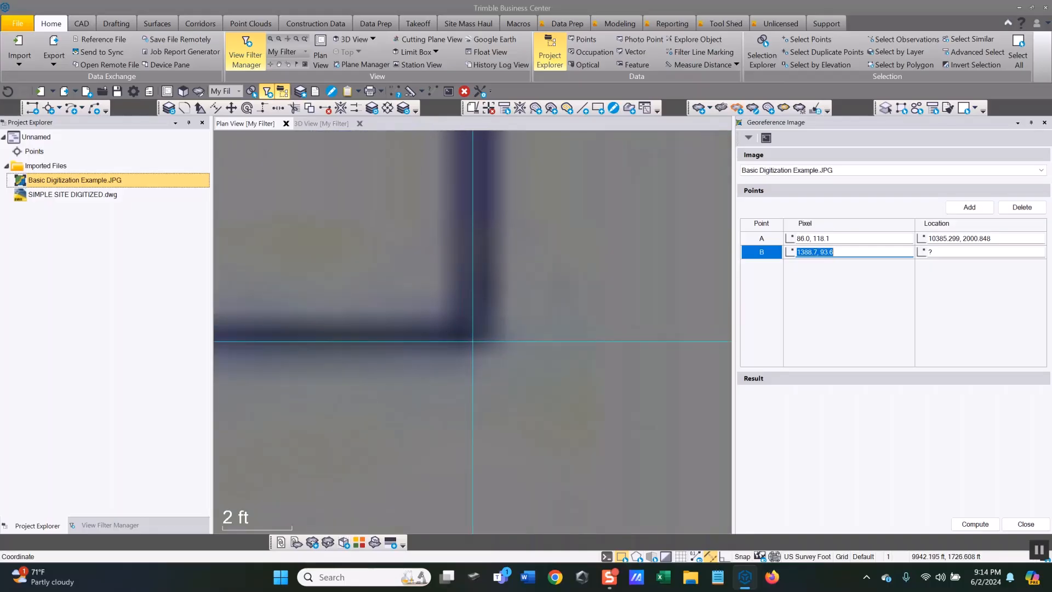
pyautogui.click(472, 341)
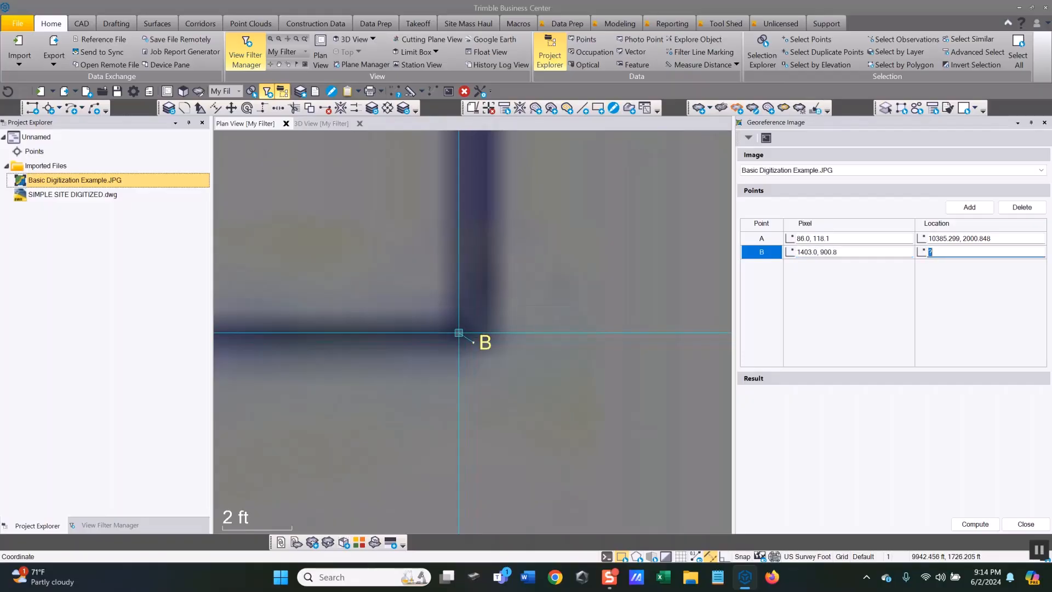
# Set the location of georeference point B on the lower-right corner of the site boundary in the digitized linework.
pyautogui.scroll(-2, 418, 321)
pyautogui.scroll(-7, 416, 321)
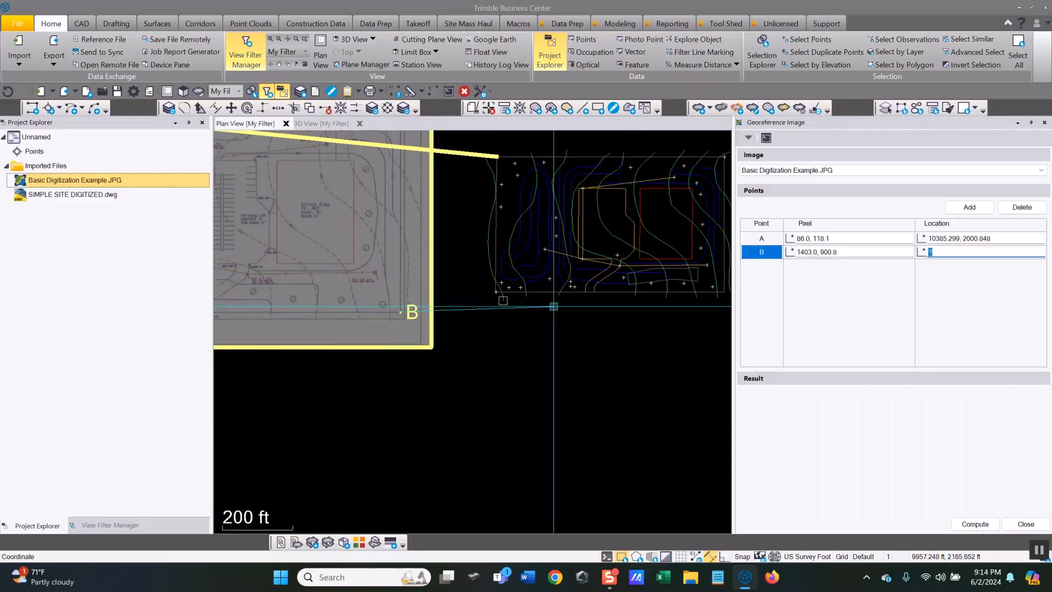
pyautogui.moveTo(528, 340); pyautogui.dragTo(392, 429, button='middle')
pyautogui.scroll(4, 539, 408)
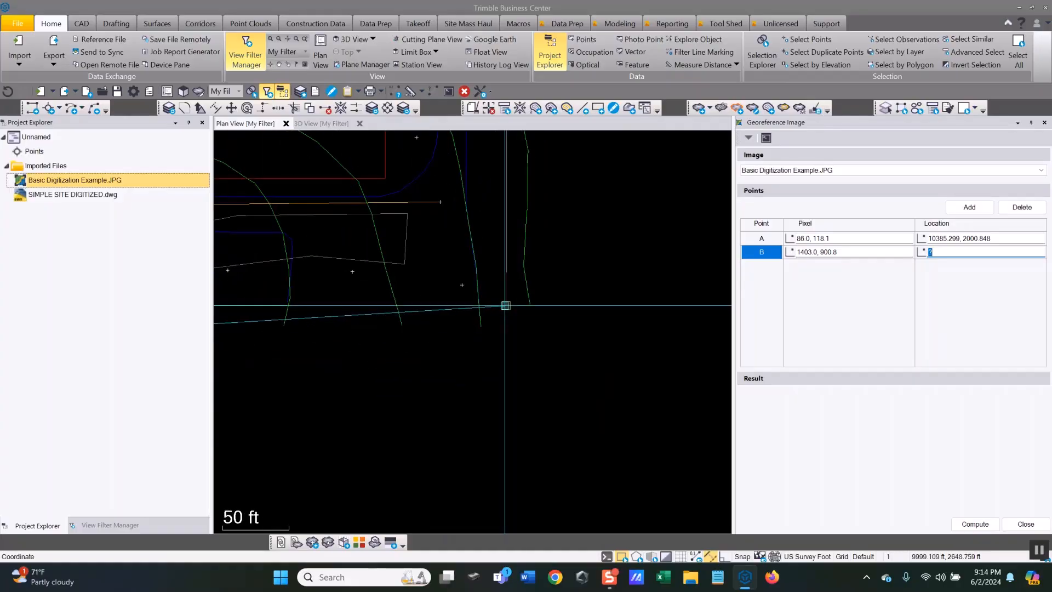
pyautogui.click(505, 305)
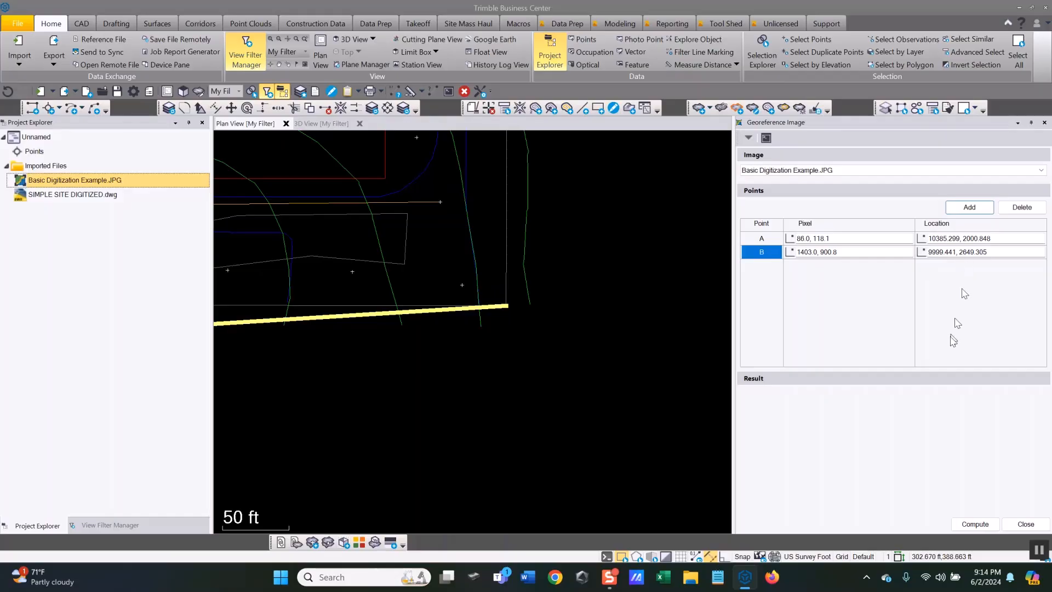
# Compute the georeferencing of Basic Digitization Example.JPG from points A and B and close Georeference Image.
pyautogui.click(975, 524)
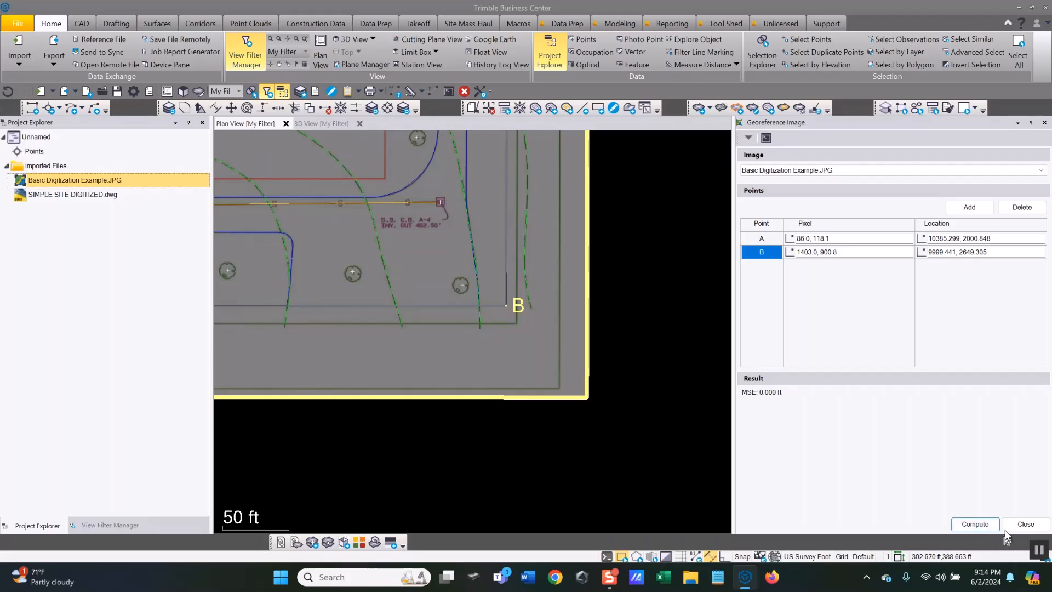
pyautogui.click(1026, 524)
pyautogui.scroll(-3, 723, 476)
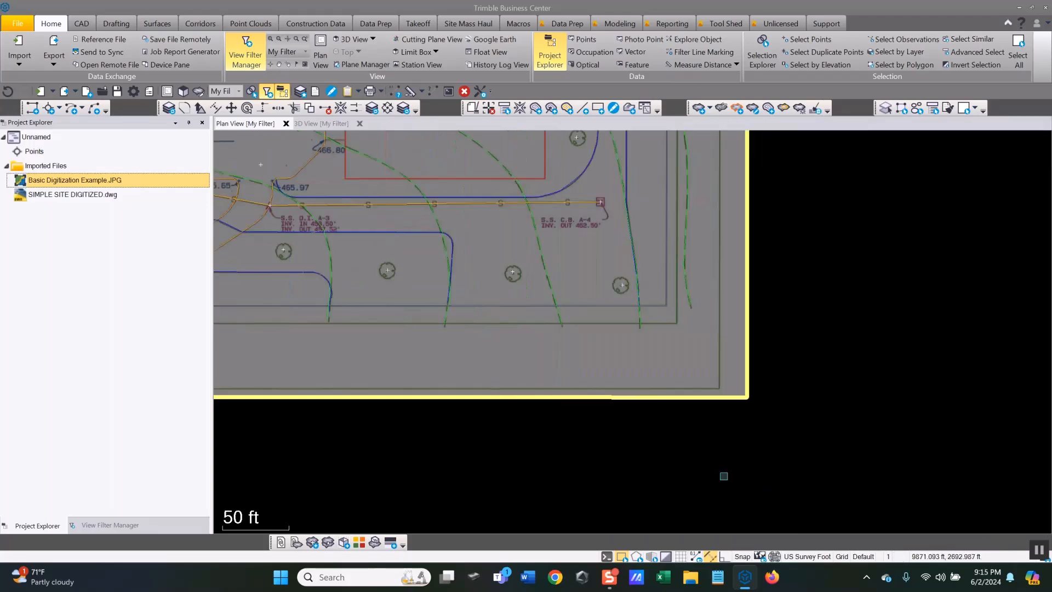
pyautogui.scroll(-1, 763, 488)
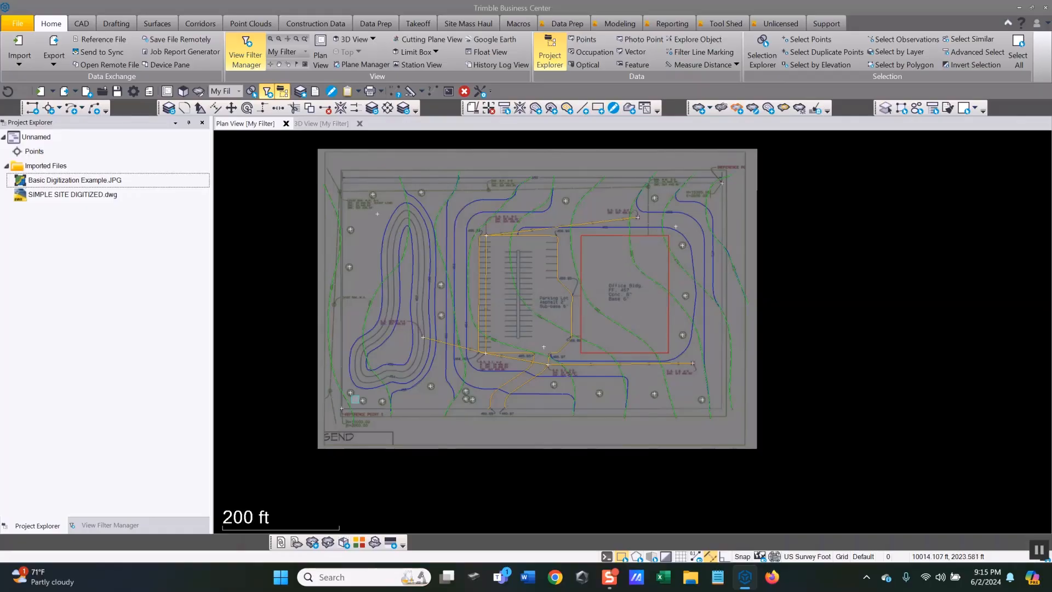
# Hide all layers in the Layers group of the view filter except FD BUILDING and FD CURBS.
pyautogui.click(112, 526)
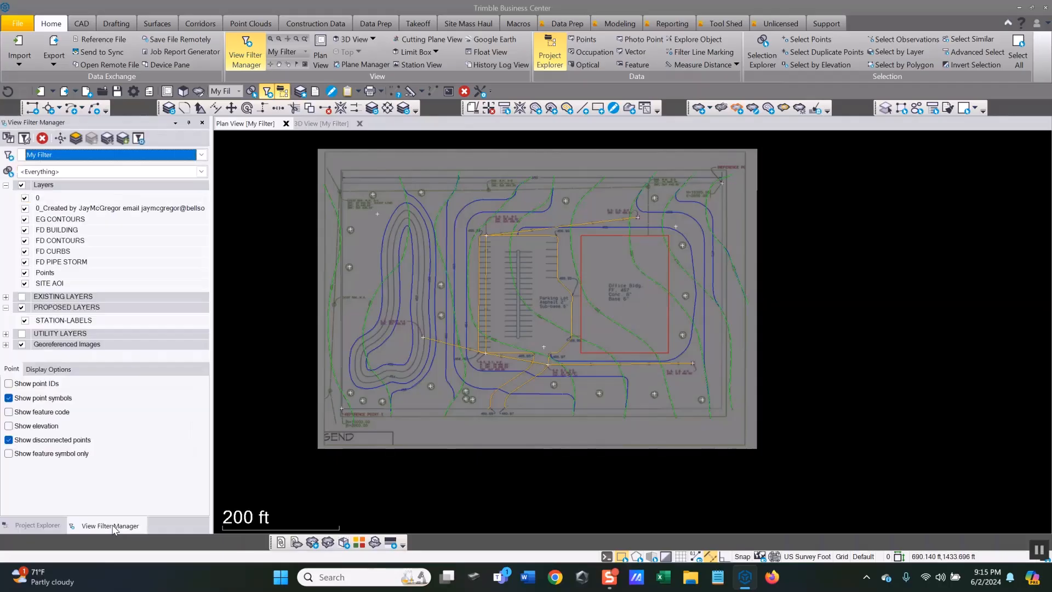
pyautogui.click(22, 185)
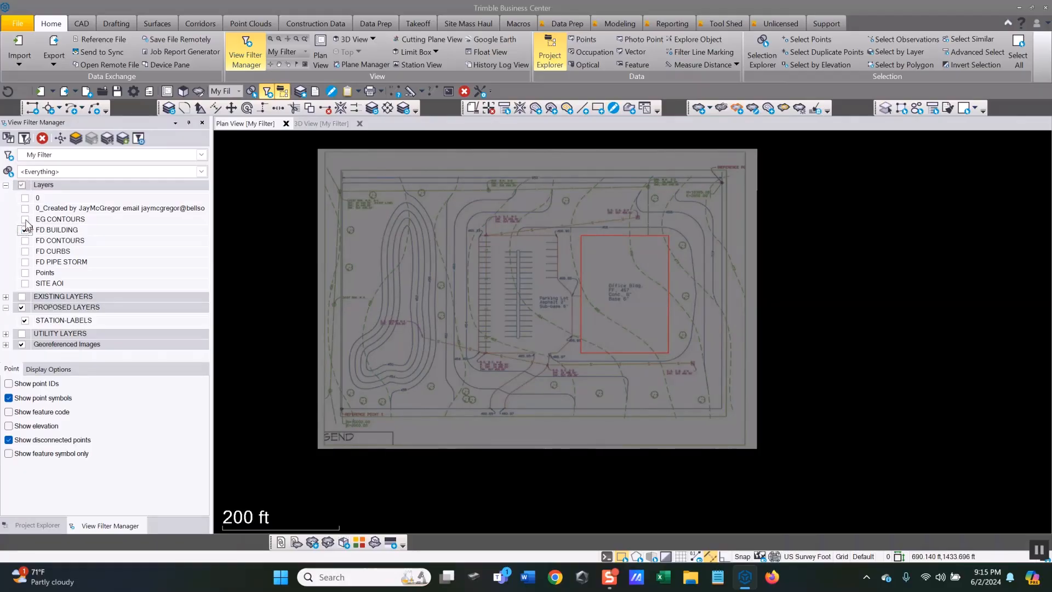
pyautogui.click(25, 252)
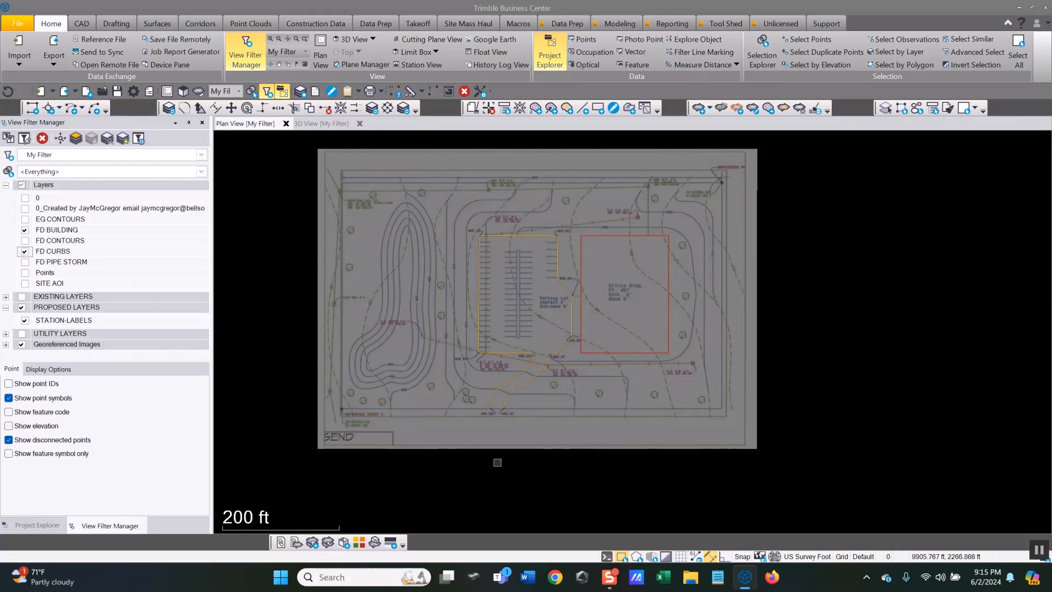
# Examine the properties of the parking lot and driveway outline on the FD CURBS layer, including its type and geometry.
pyautogui.scroll(1, 515, 410)
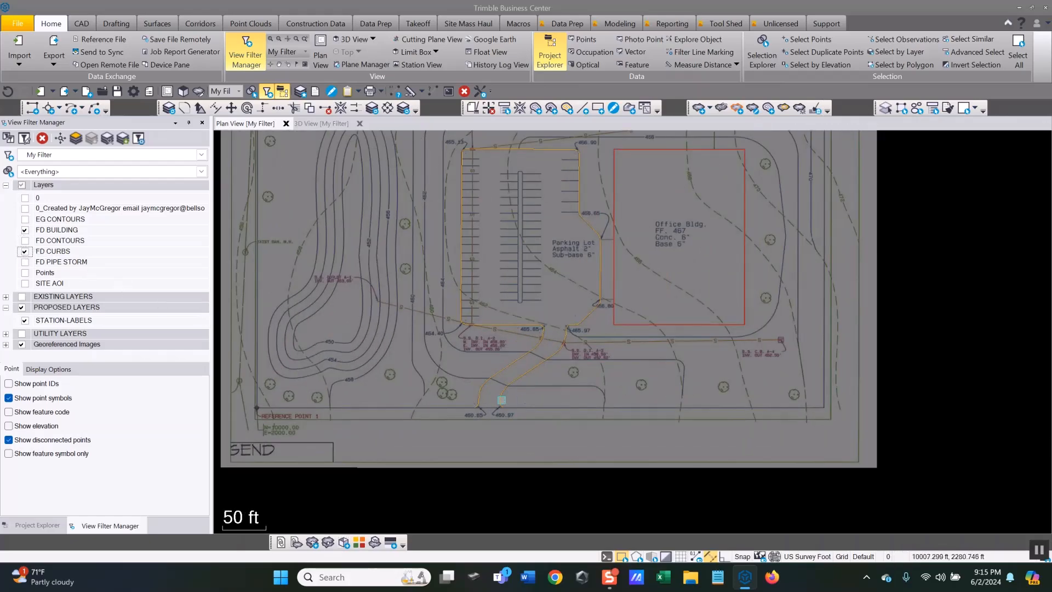
pyautogui.click(501, 401)
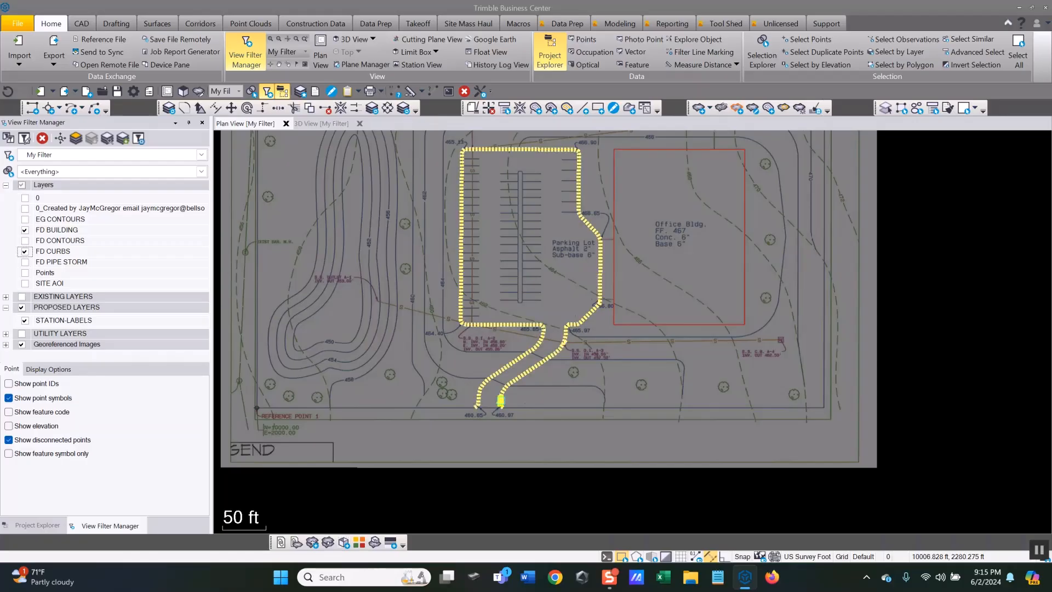
pyautogui.rightClick(501, 401)
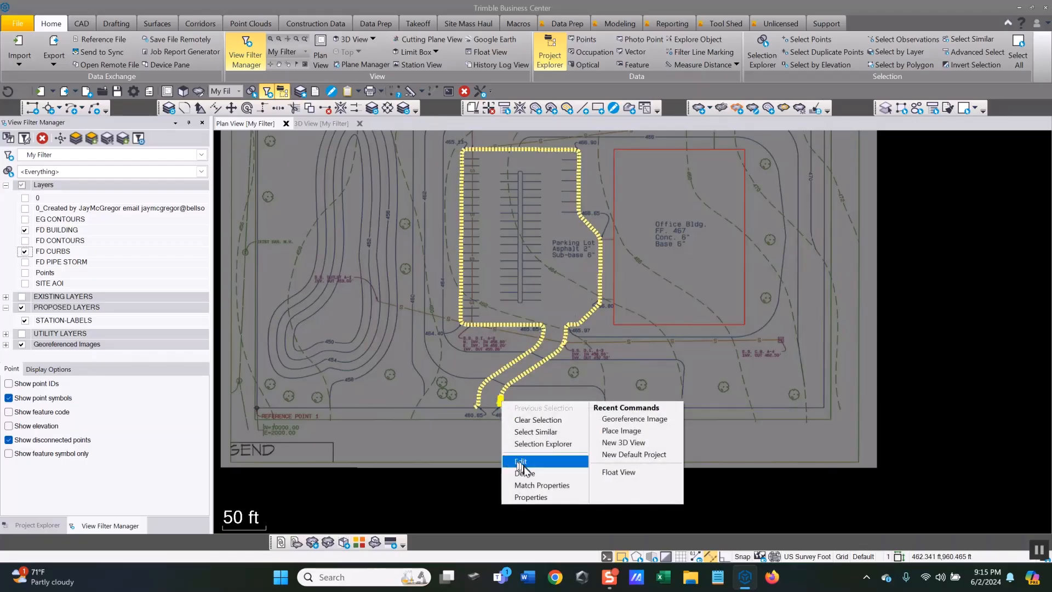
pyautogui.click(531, 497)
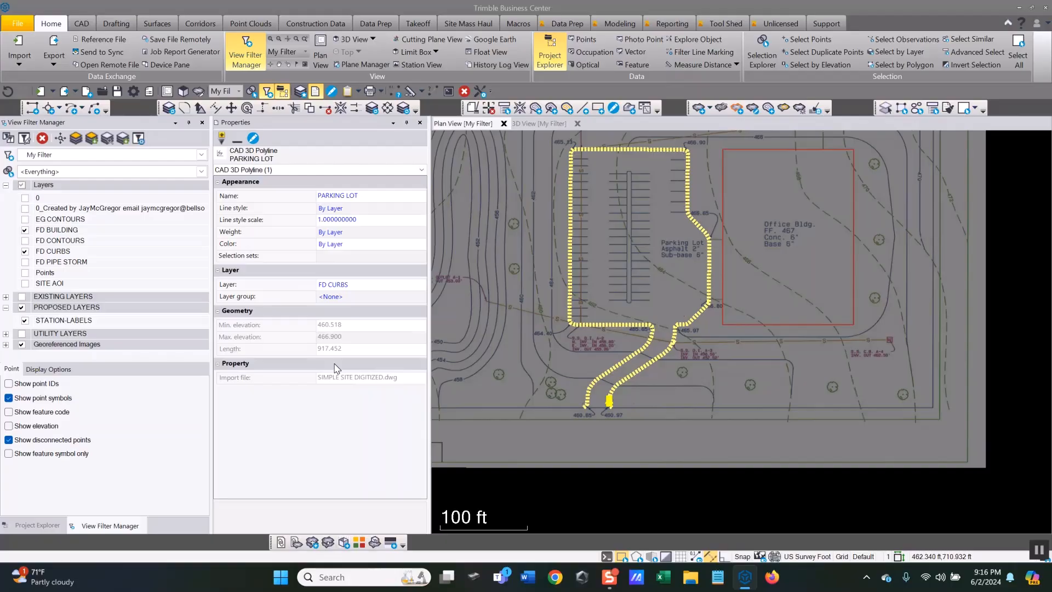
pyautogui.click(420, 123)
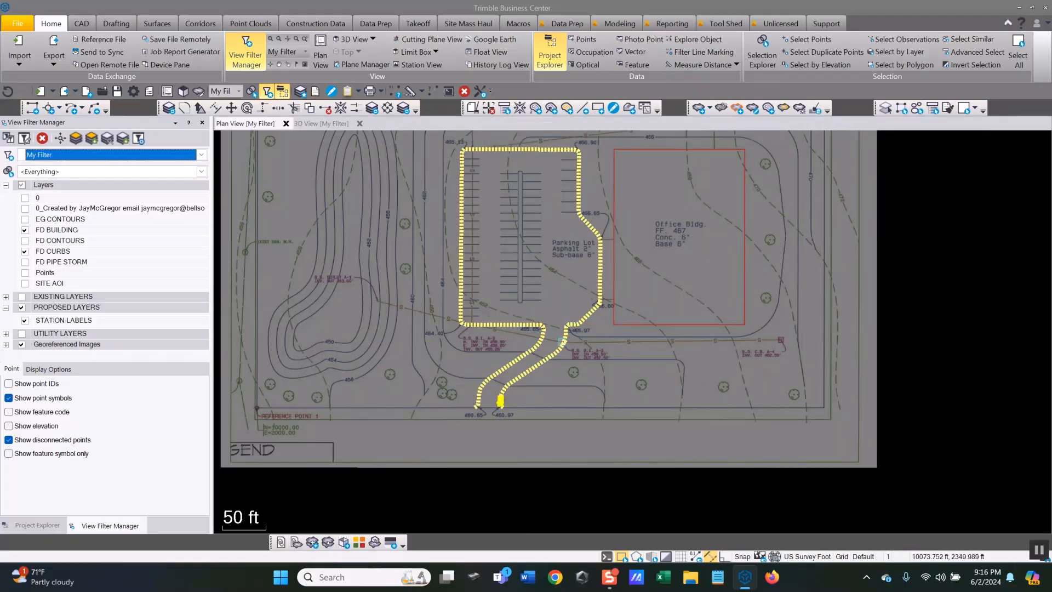
# Edit the PARKING LOT outline as a linestring and enable Auto-close to close the open driveway end.
pyautogui.rightClick(539, 290)
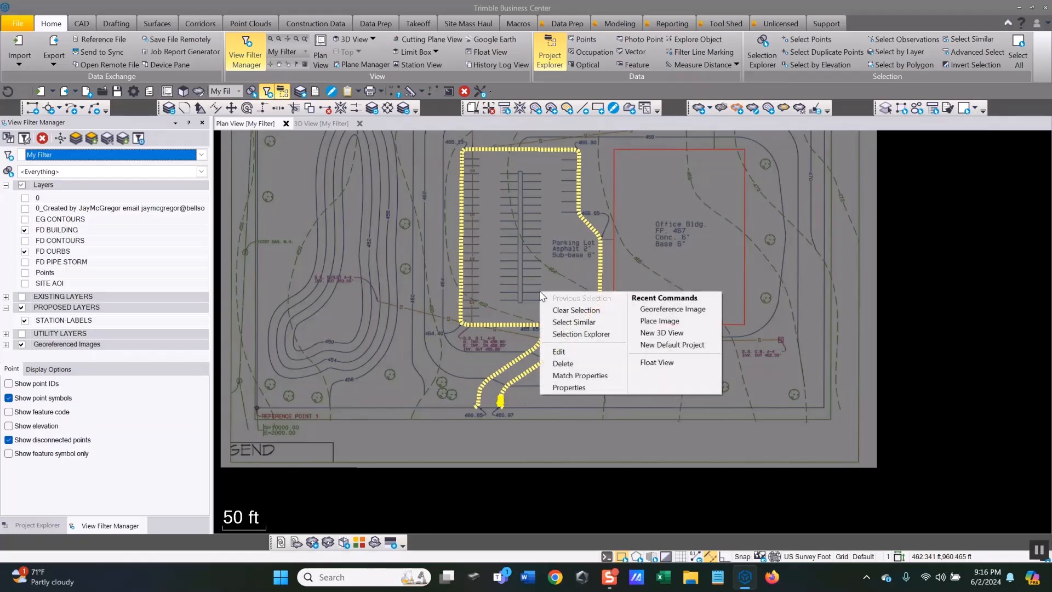
pyautogui.click(567, 351)
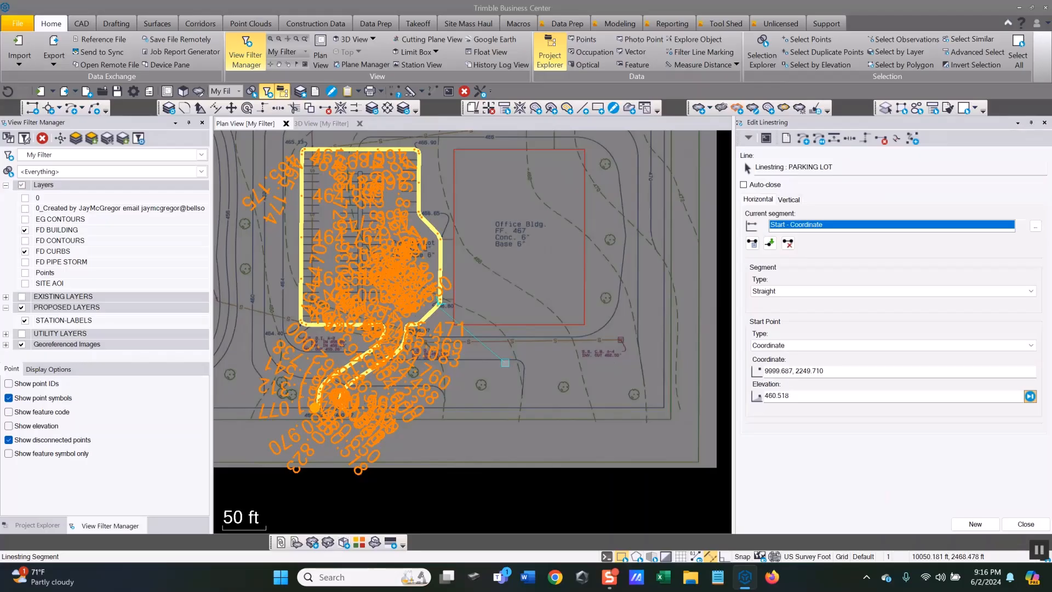
pyautogui.click(743, 185)
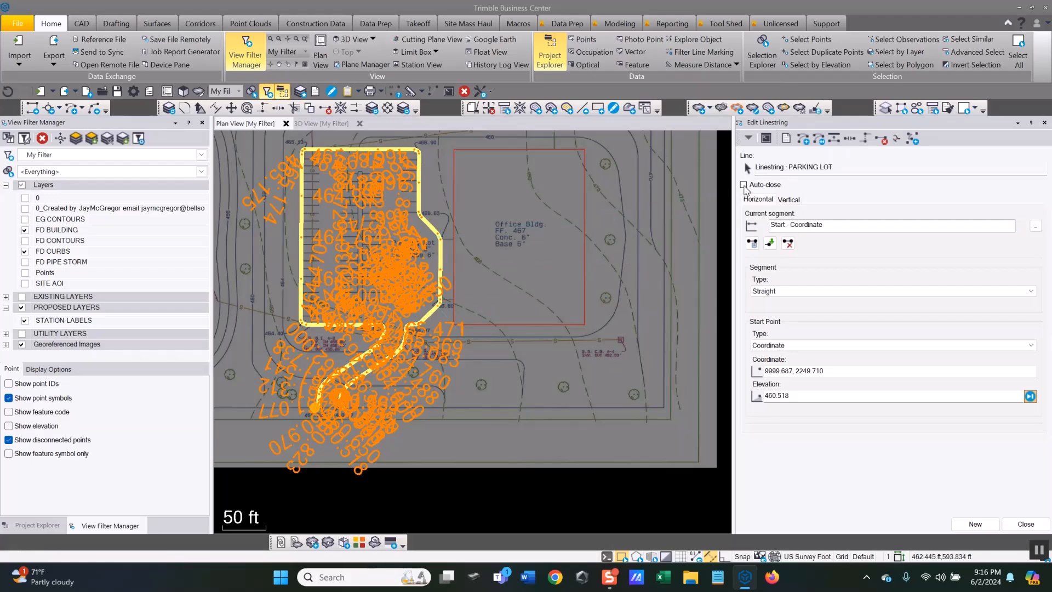
pyautogui.scroll(3, 330, 396)
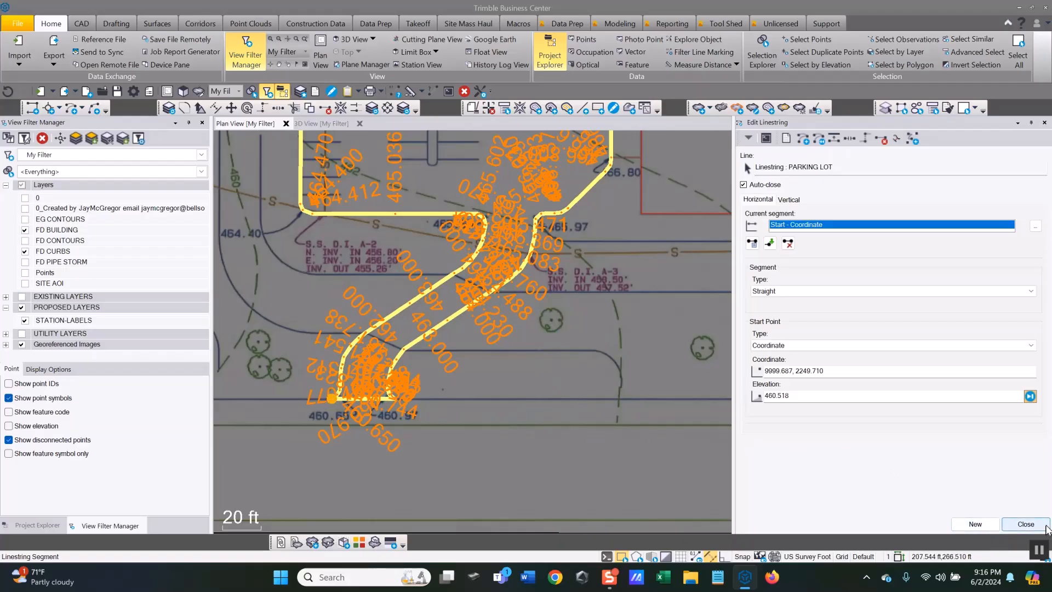
pyautogui.click(1025, 524)
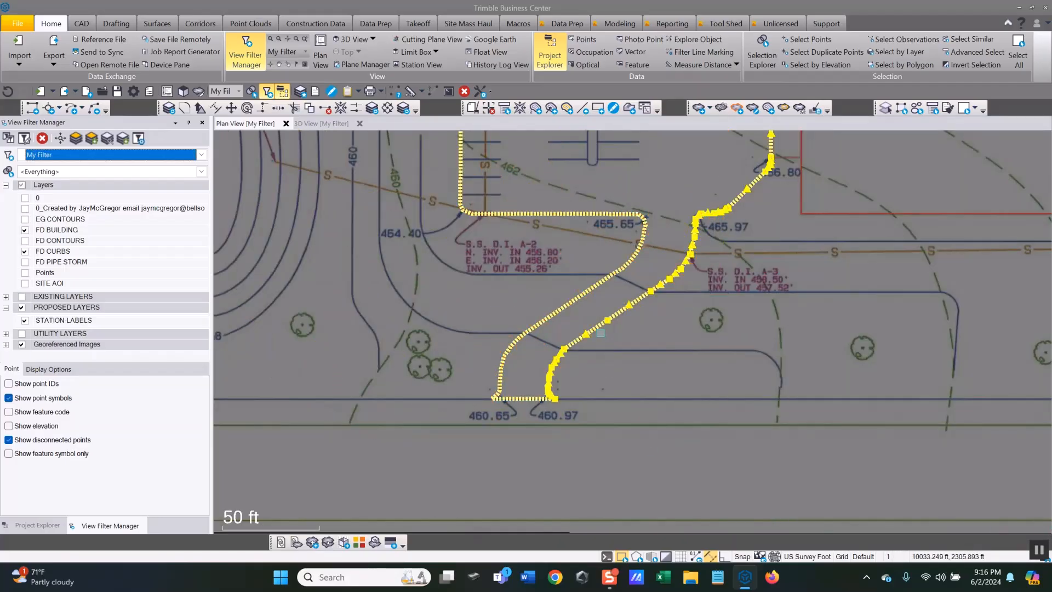
# In the PARKING LOT linestring's properties, set Auto-close to No and back to Yes to compare its geometry values.
pyautogui.rightClick(601, 332)
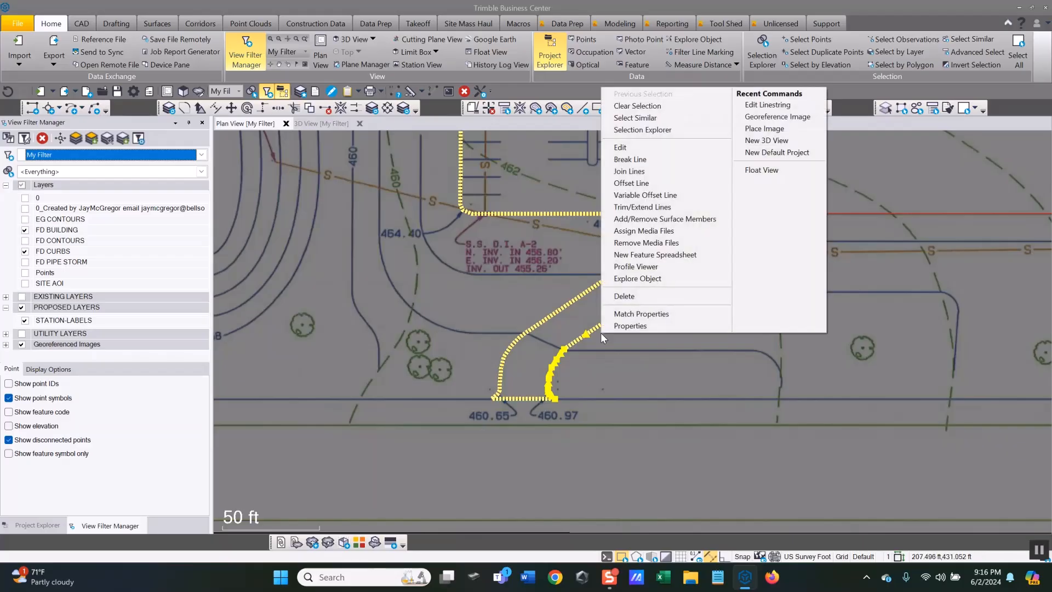
pyautogui.click(629, 326)
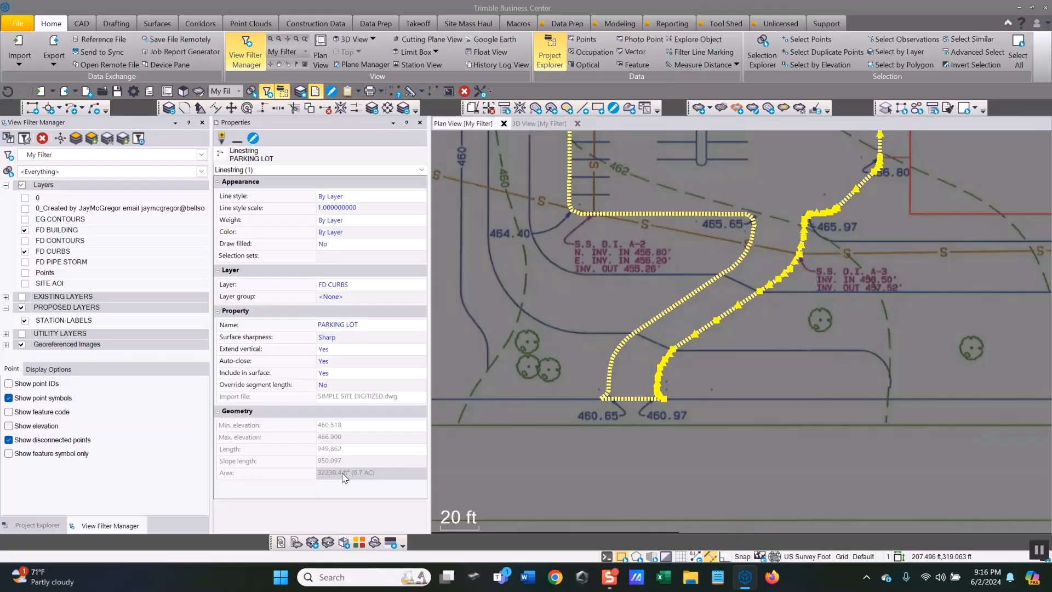
pyautogui.click(342, 363)
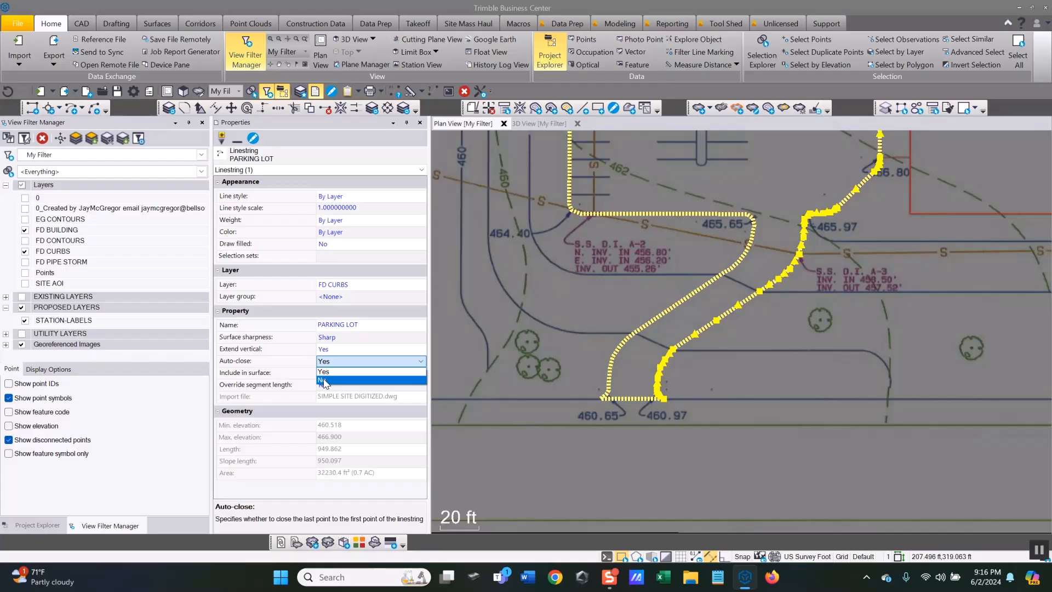
pyautogui.click(323, 380)
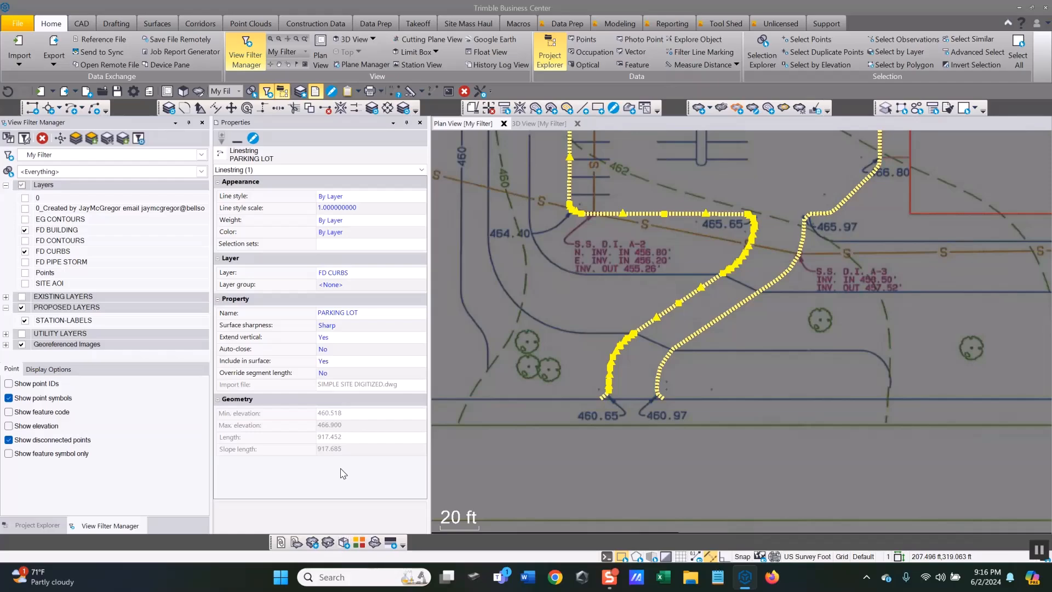
pyautogui.click(354, 349)
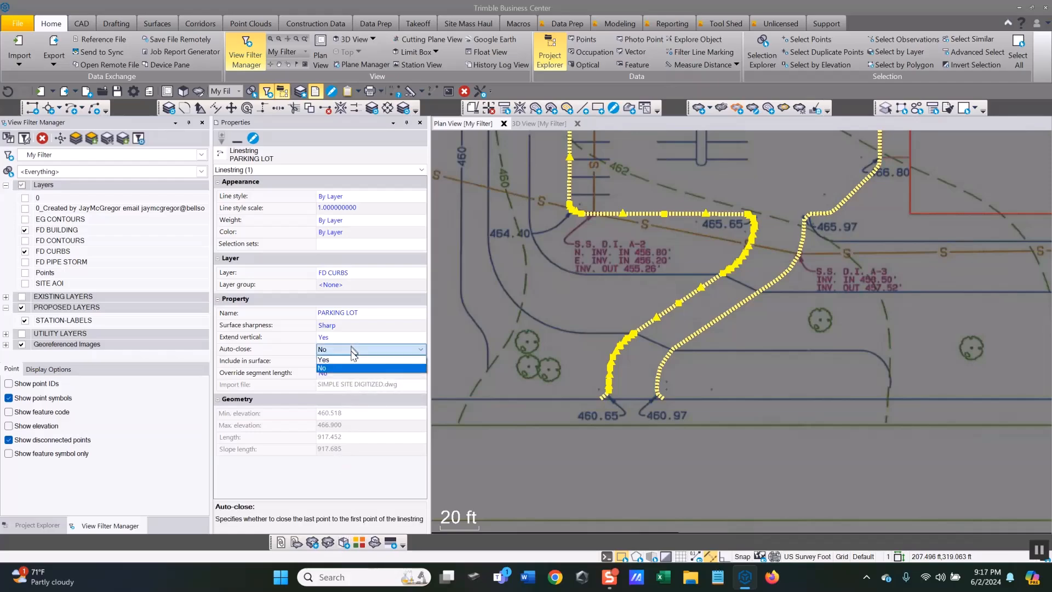
pyautogui.click(339, 359)
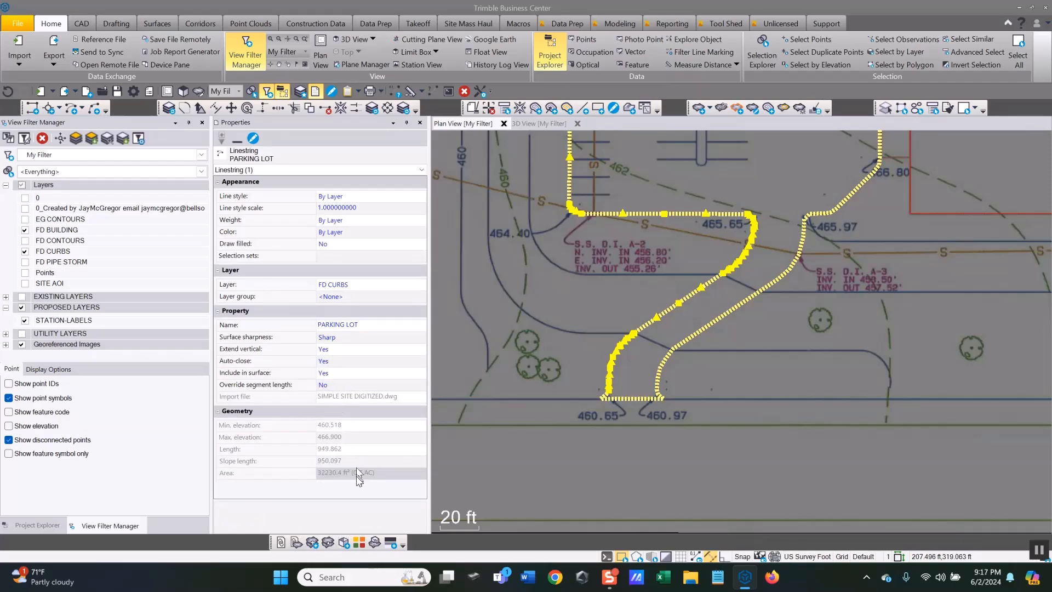
# Close the parking lot properties, clear the selection, and show the FD CONTOURS layer in the view filter.
pyautogui.click(421, 123)
pyautogui.scroll(-5, 554, 386)
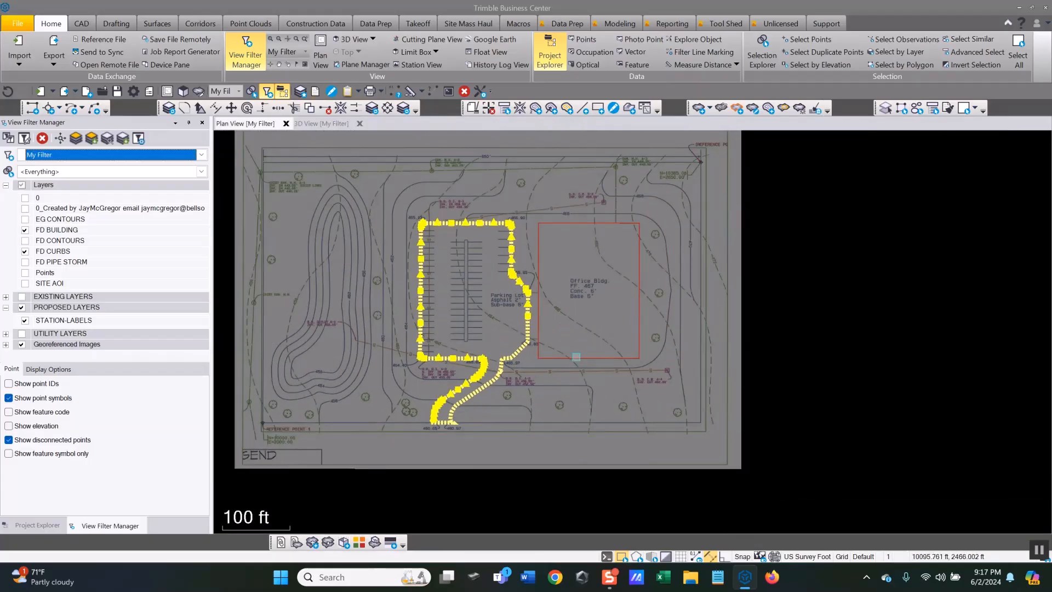
pyautogui.press('Escape')
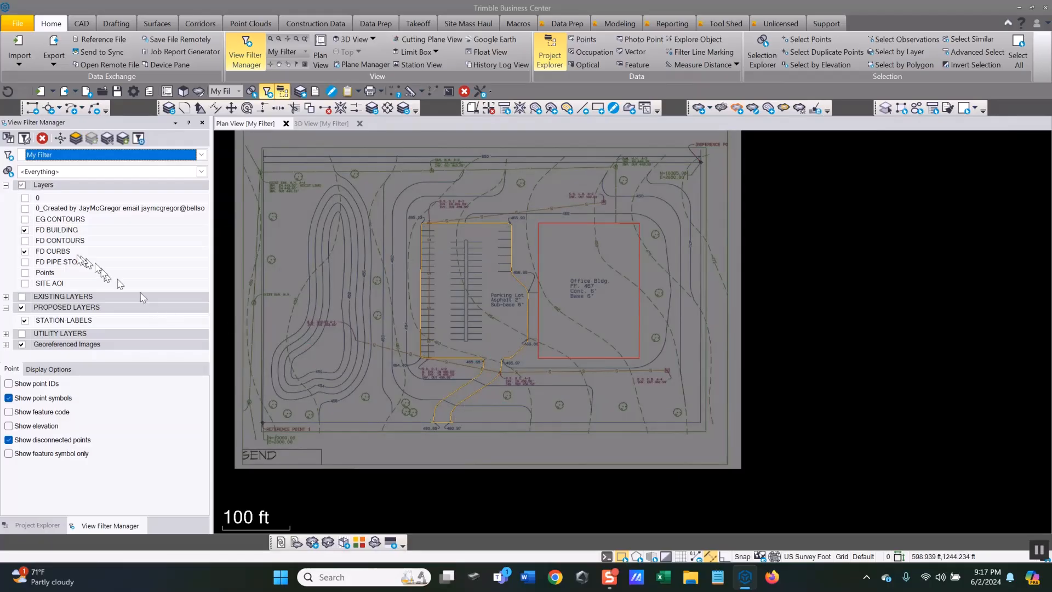
pyautogui.click(25, 241)
pyautogui.scroll(-1, 517, 400)
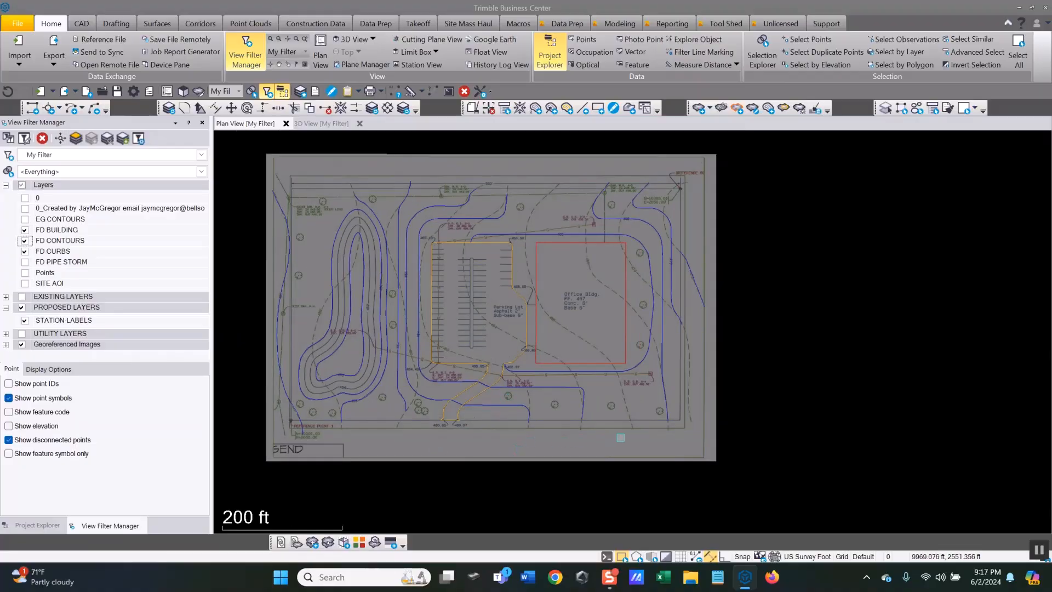
pyautogui.scroll(-1, 620, 437)
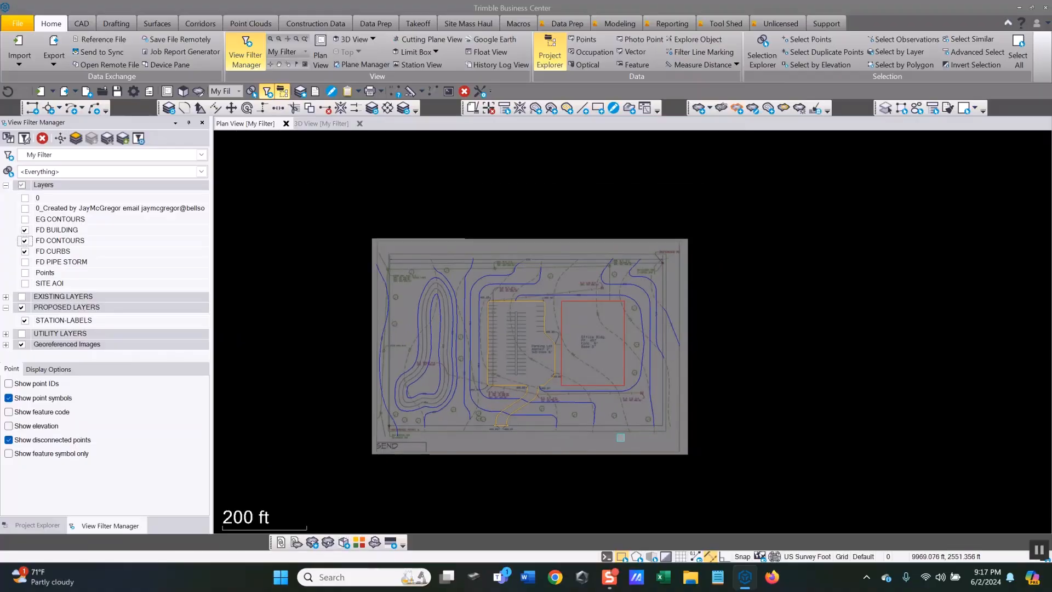
# Create an orange surface named FINISH SURFACE from all visible building, contour and curb linework, leaving it unclassified.
pyautogui.moveTo(312, 204); pyautogui.dragTo(739, 478)
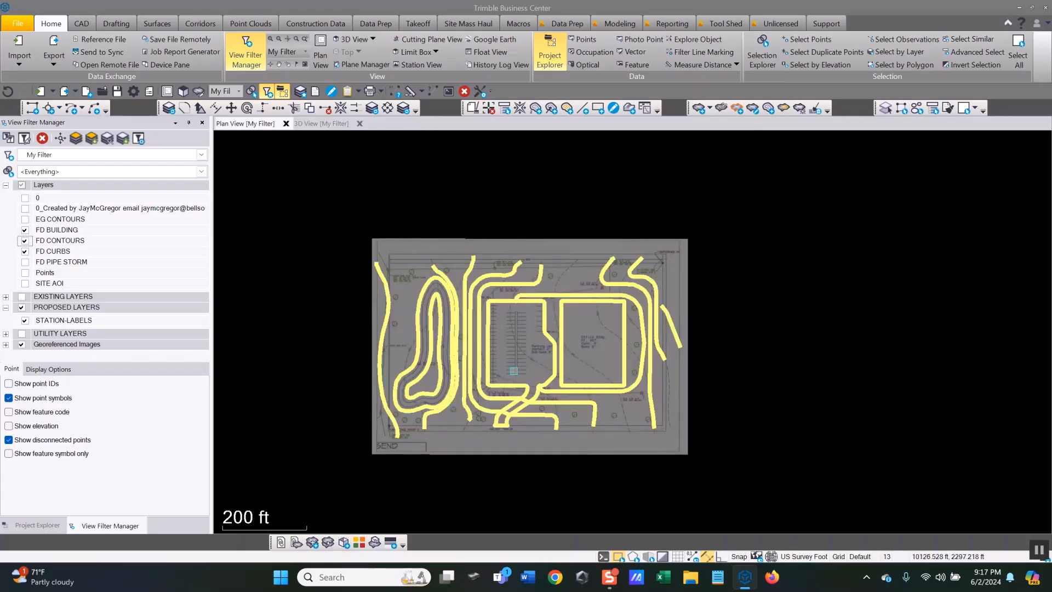
pyautogui.click(159, 23)
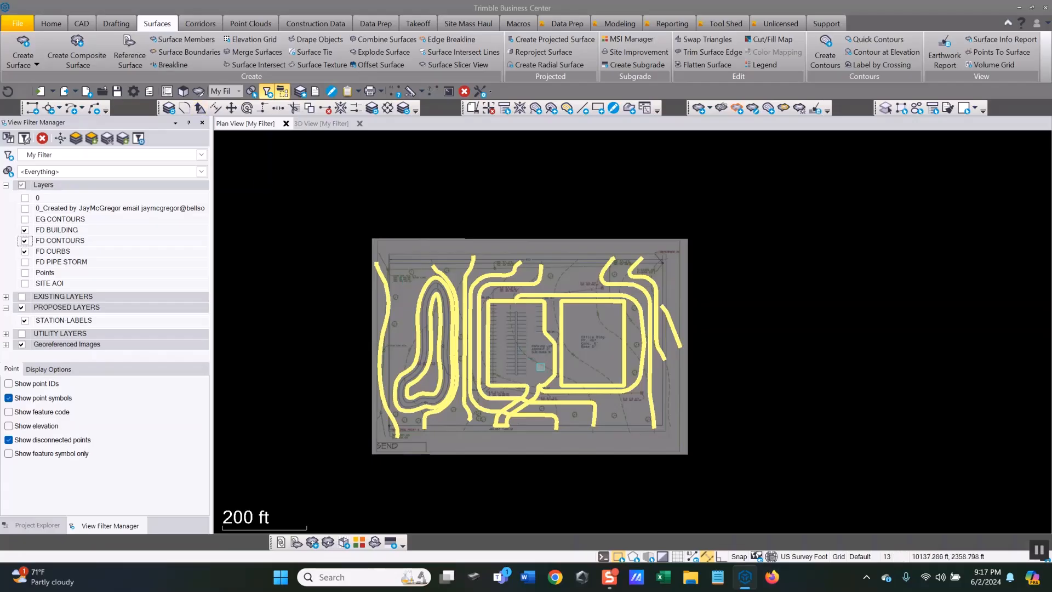
pyautogui.scroll(2, 627, 350)
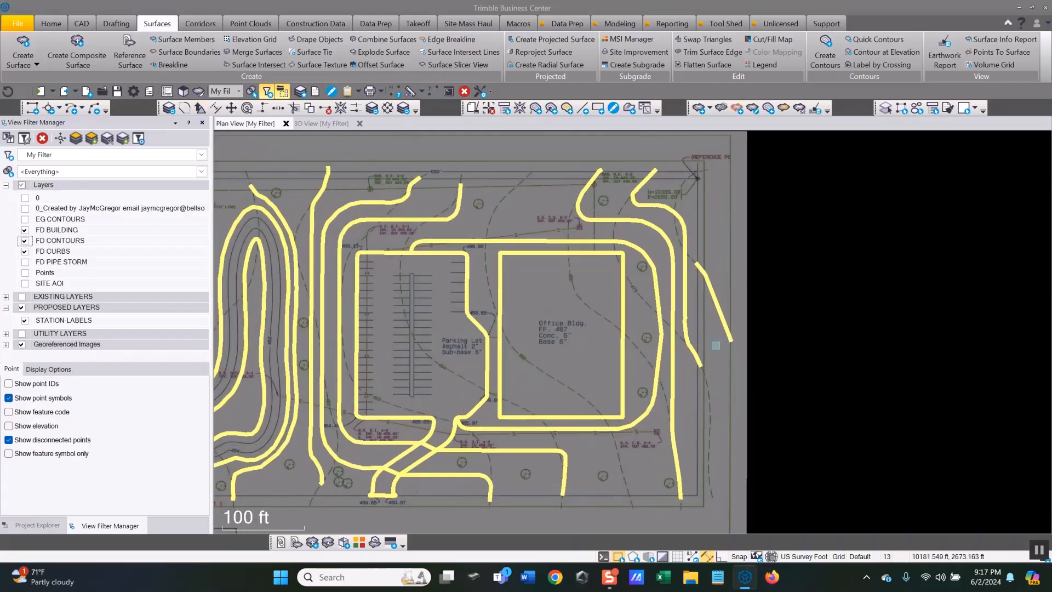
pyautogui.scroll(-2, 716, 345)
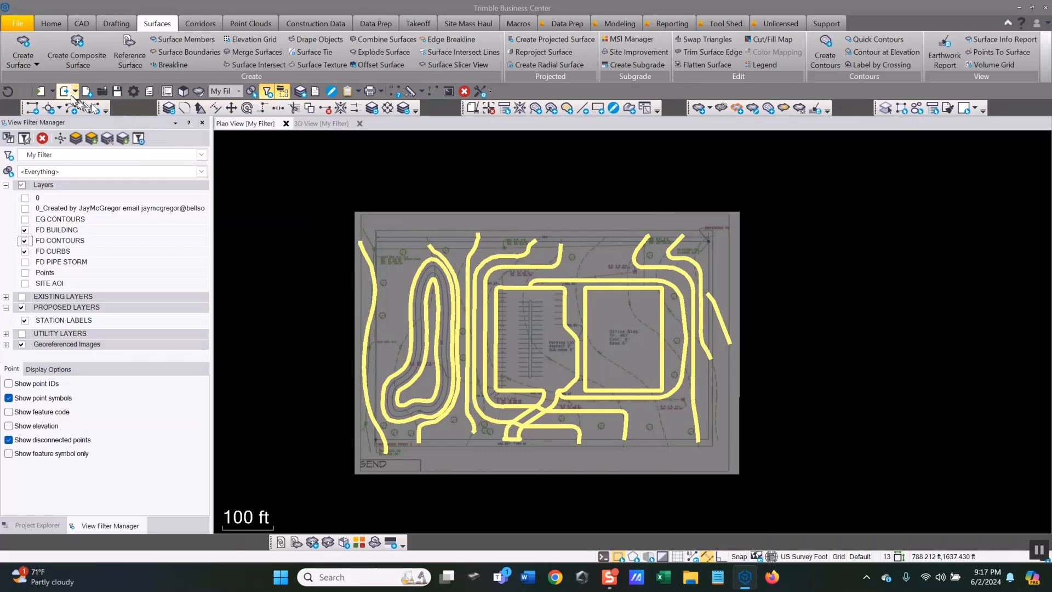
pyautogui.click(25, 48)
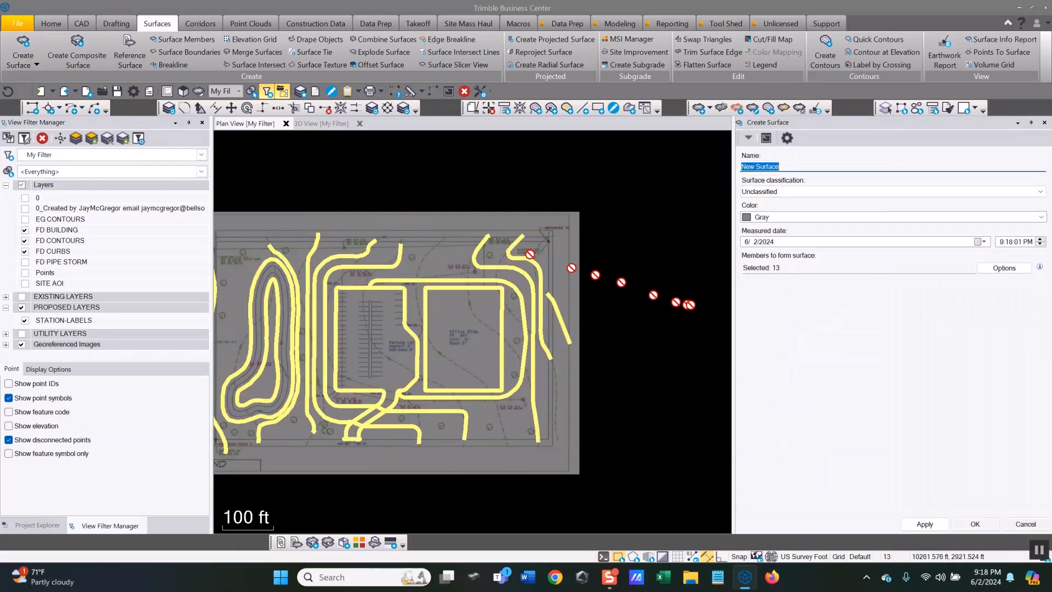
pyautogui.write('FINISH SURFACE')
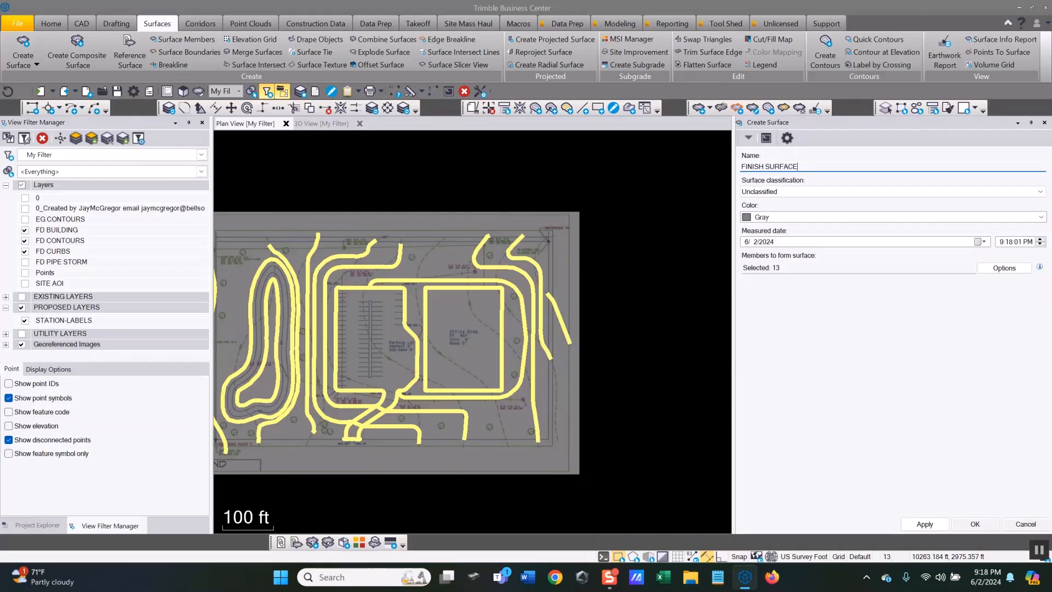
pyautogui.press('Tab')
pyautogui.press('Tab')
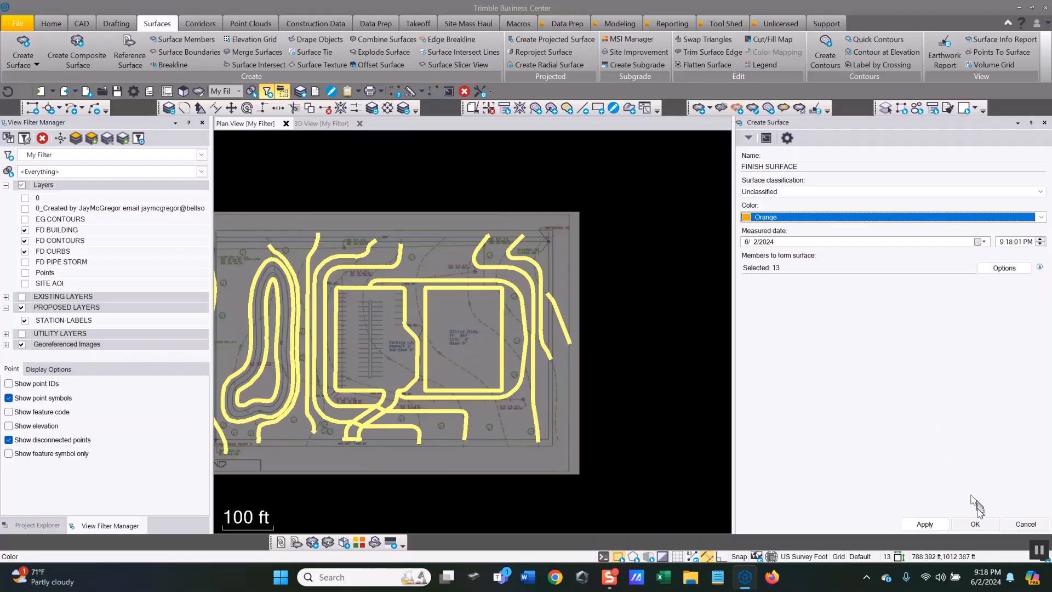
pyautogui.click(983, 527)
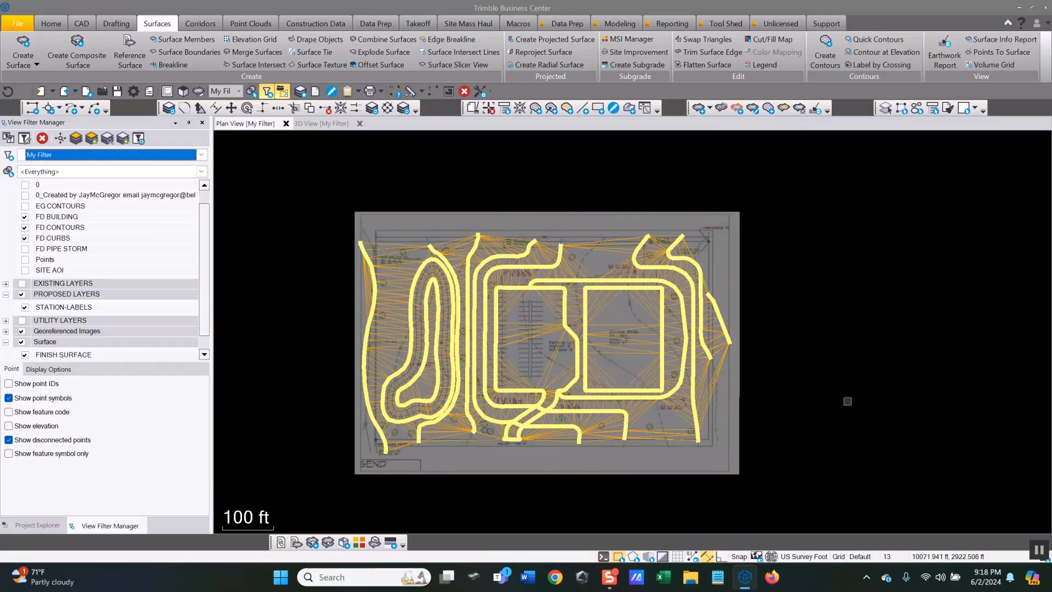
pyautogui.press('Escape')
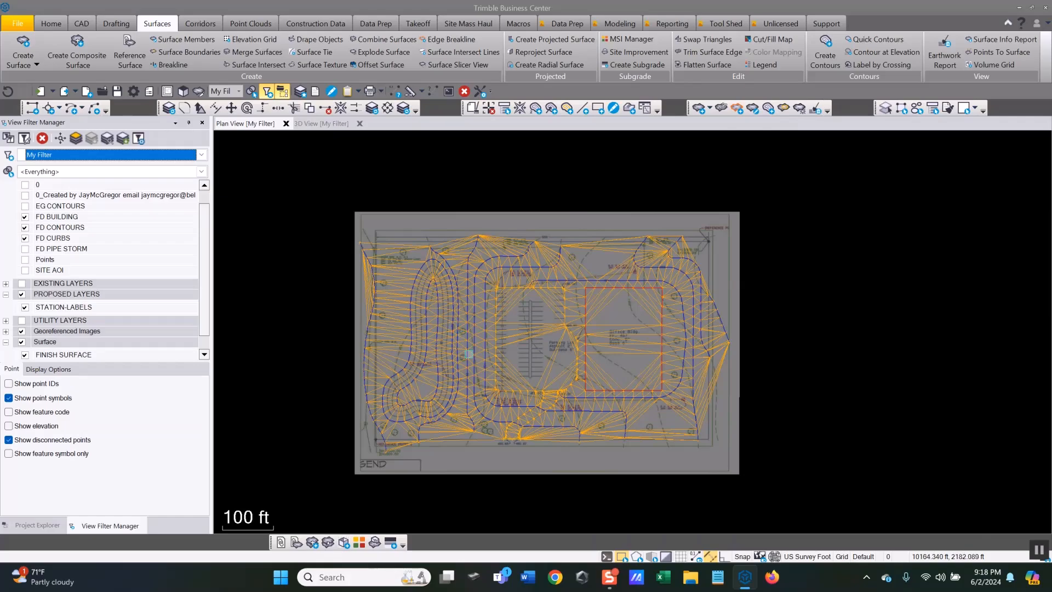
# Inspect the shape of FINISH SURFACE in the 3D view.
pyautogui.moveTo(468, 354)
pyautogui.click(318, 125)
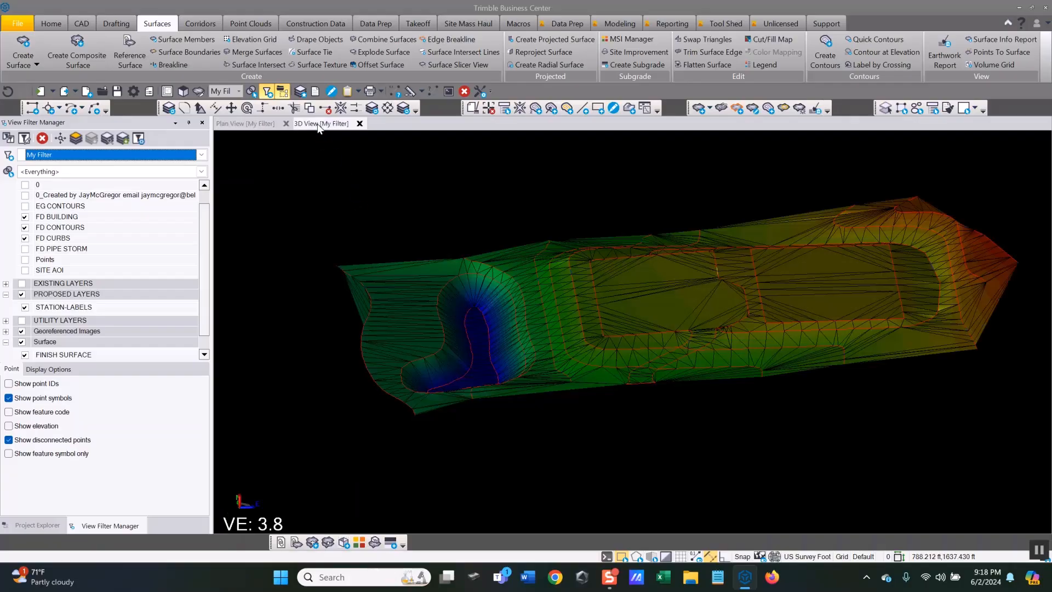
pyautogui.moveTo(406, 339)
pyautogui.mouseDown(button='middle')
pyautogui.moveTo(486, 346)
pyautogui.moveTo(380, 328)
pyautogui.moveTo(433, 307)
pyautogui.moveTo(376, 343)
pyautogui.moveTo(411, 378)
pyautogui.mouseUp(button='middle')
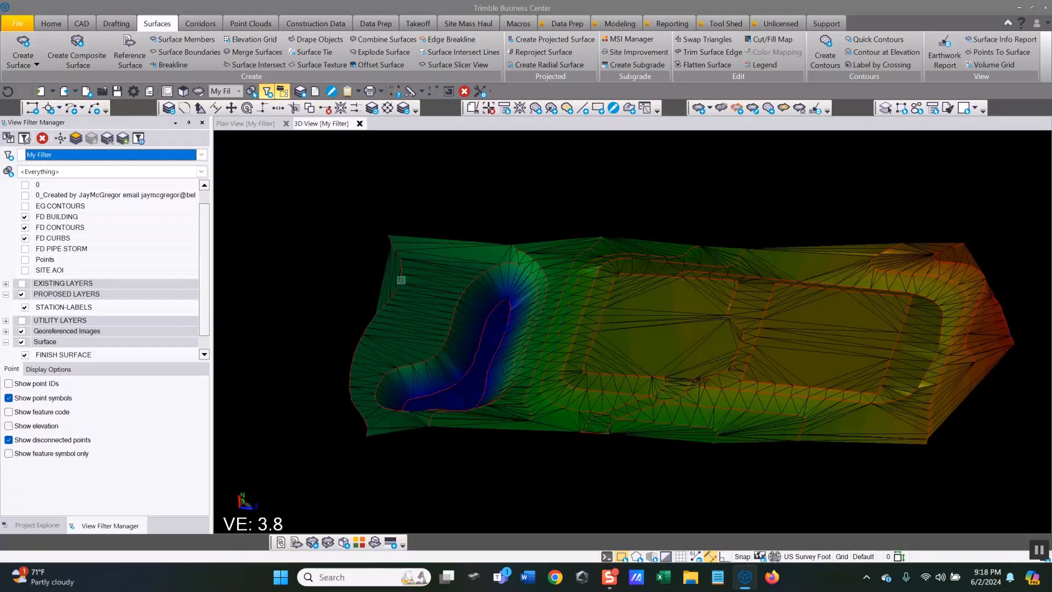
# In the plan view, trim the stray triangles off the west edge of FINISH SURFACE beside the pond.
pyautogui.click(249, 124)
pyautogui.scroll(3, 362, 285)
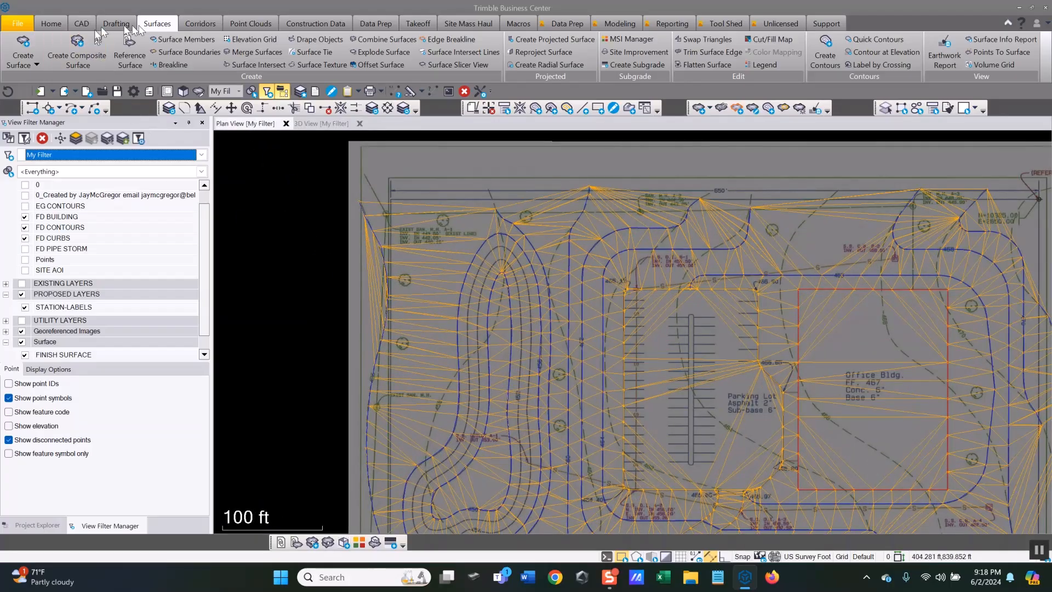
pyautogui.click(713, 52)
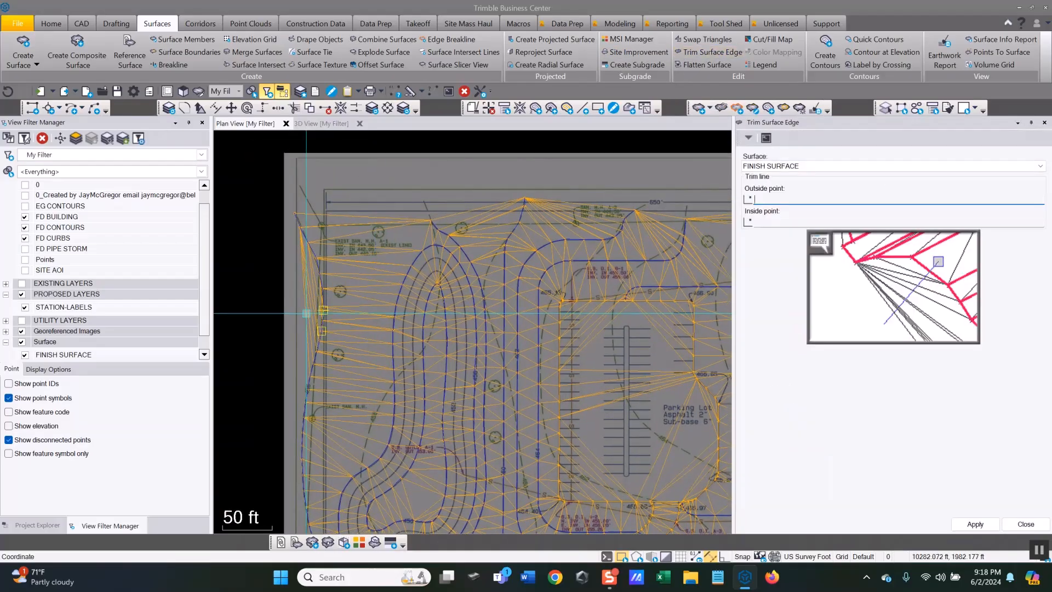
pyautogui.click(273, 304)
pyautogui.click(341, 291)
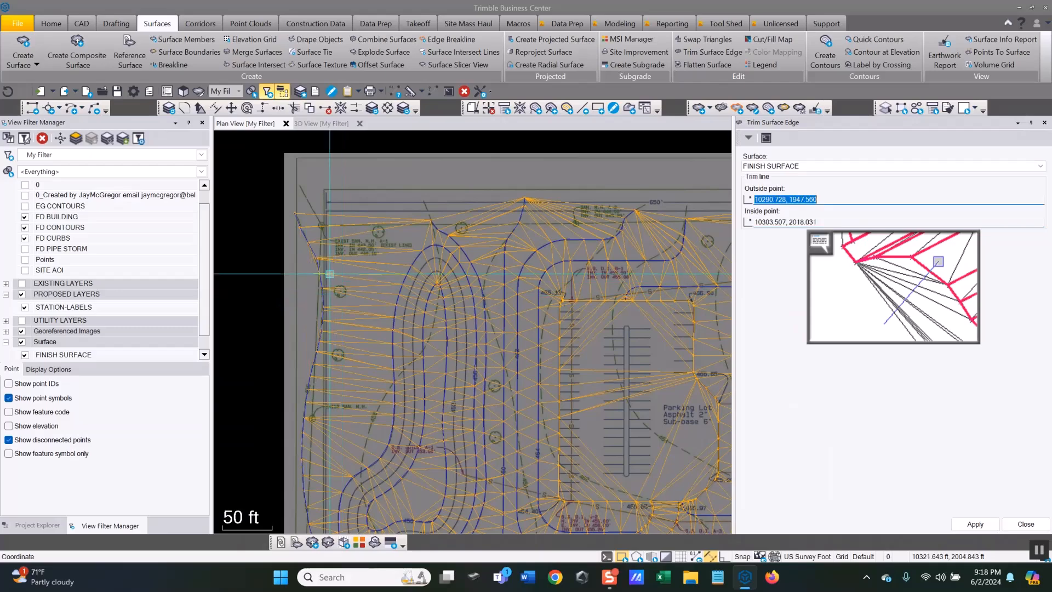
# Trim the outer triangles from FINISH SURFACE at its northeast corner near the reference point.
pyautogui.scroll(-3, 342, 292)
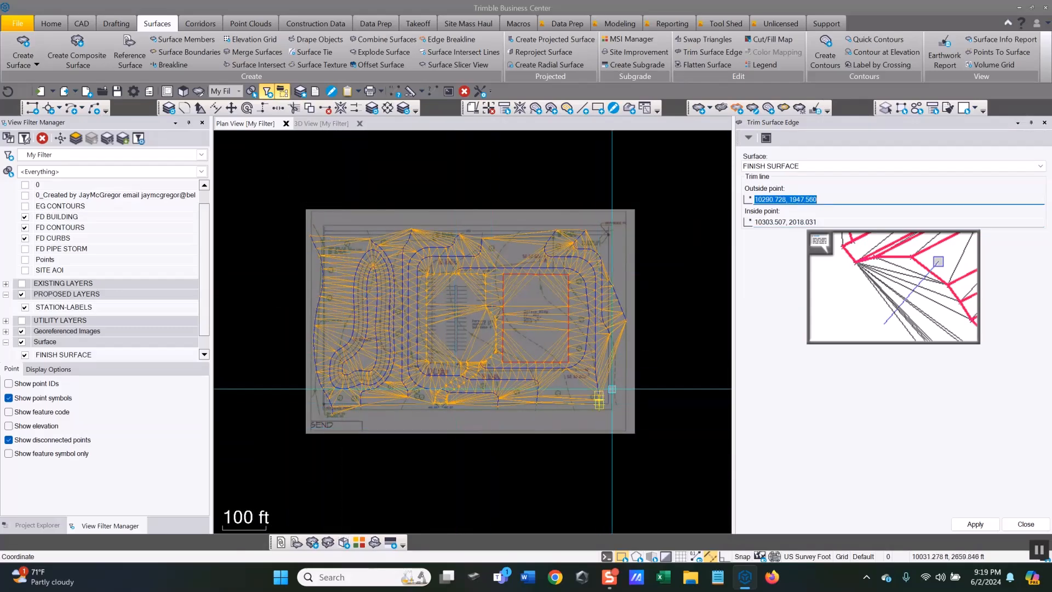
pyautogui.scroll(3, 607, 231)
pyautogui.click(590, 235)
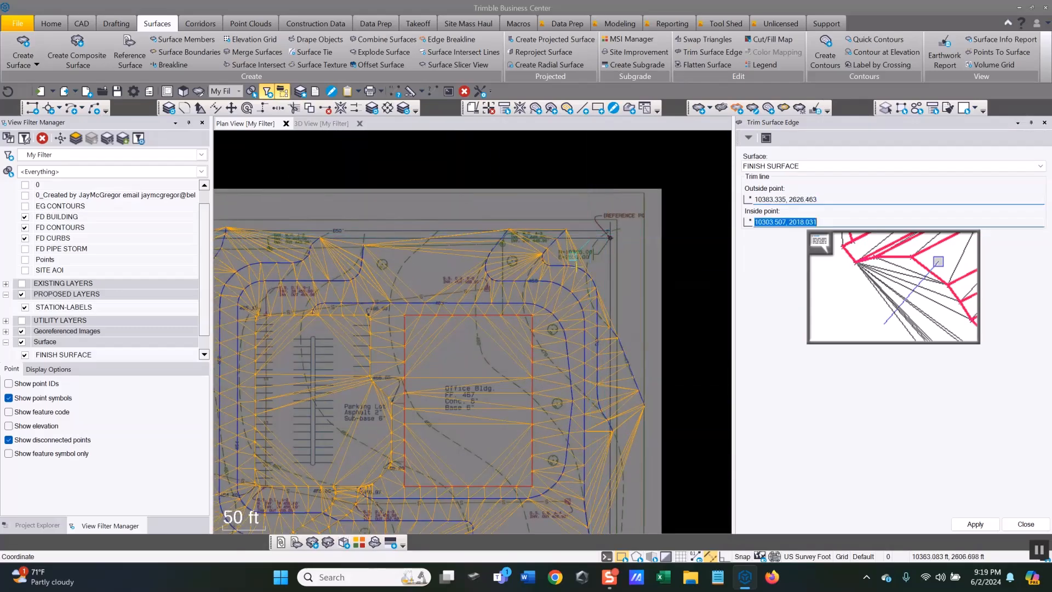
pyautogui.click(527, 263)
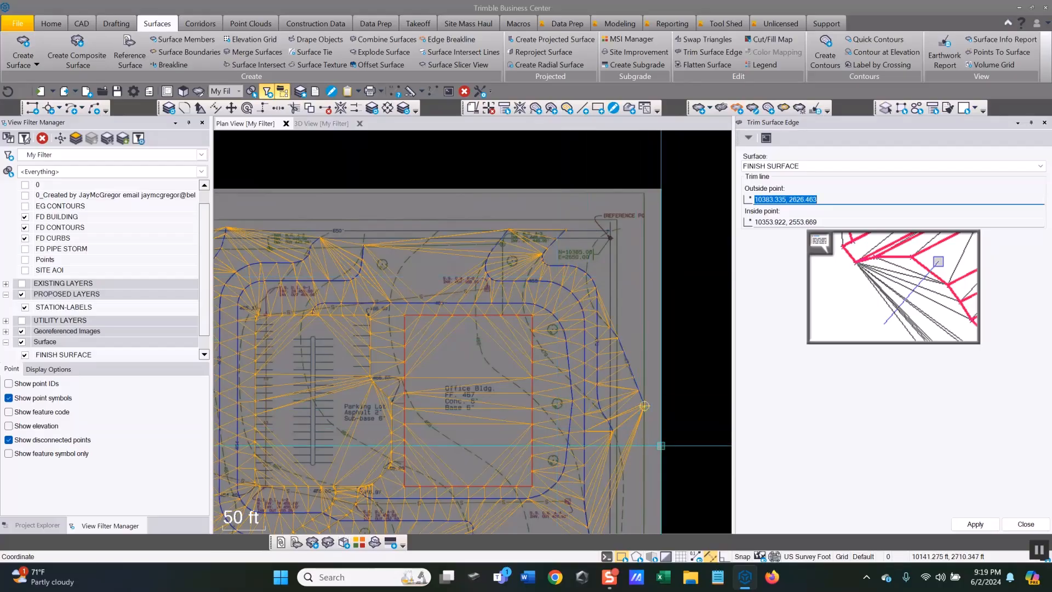
# Trim the triangles from the east edge of FINISH SURFACE just below the outermost contour tip and finish trimming.
pyautogui.moveTo(642, 444); pyautogui.dragTo(572, 329, button='middle')
pyautogui.click(573, 332)
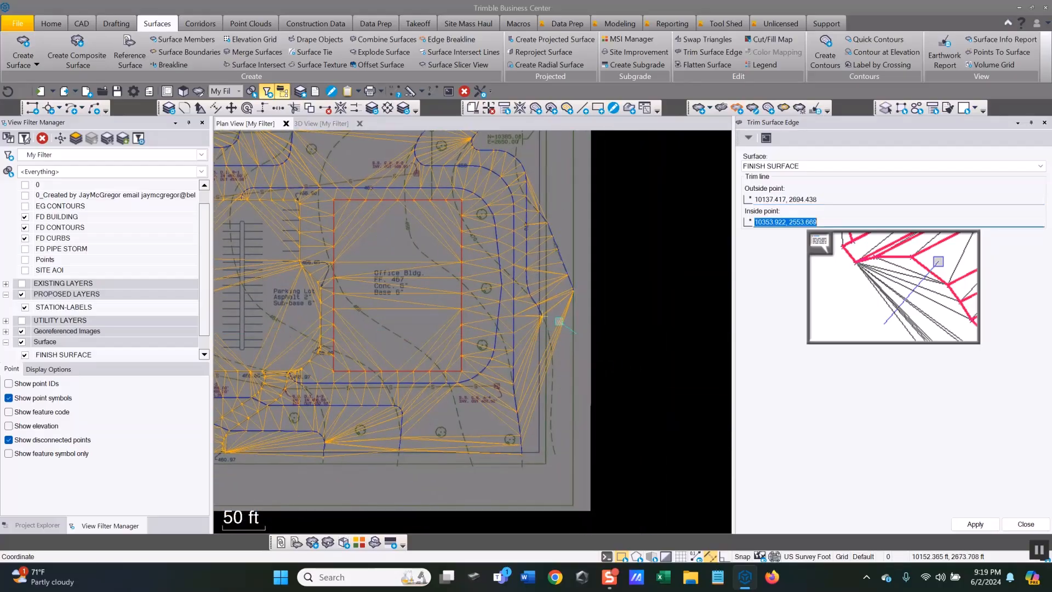
pyautogui.click(557, 316)
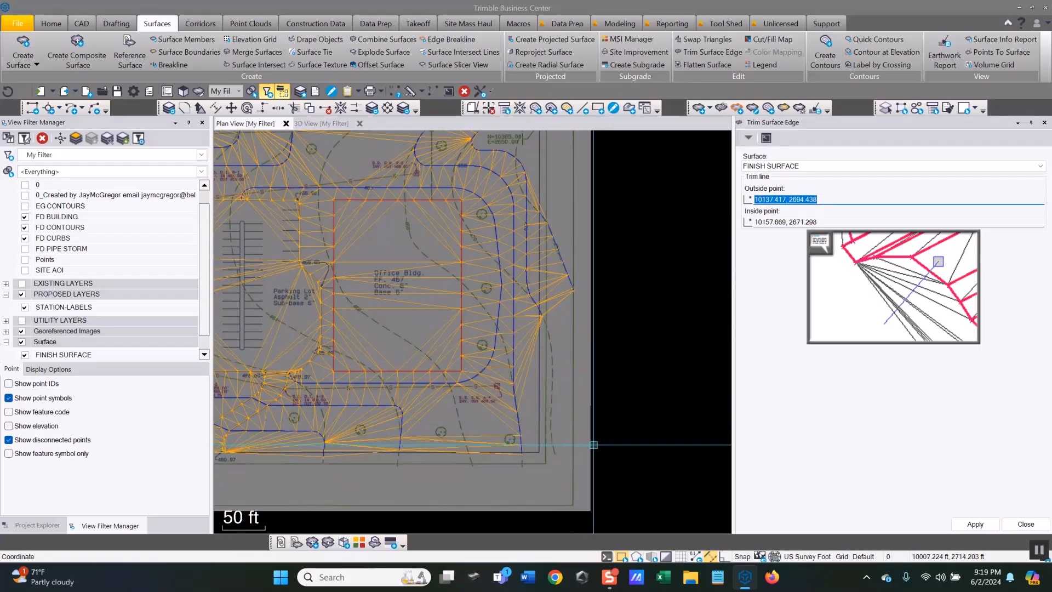
pyautogui.scroll(-3, 609, 438)
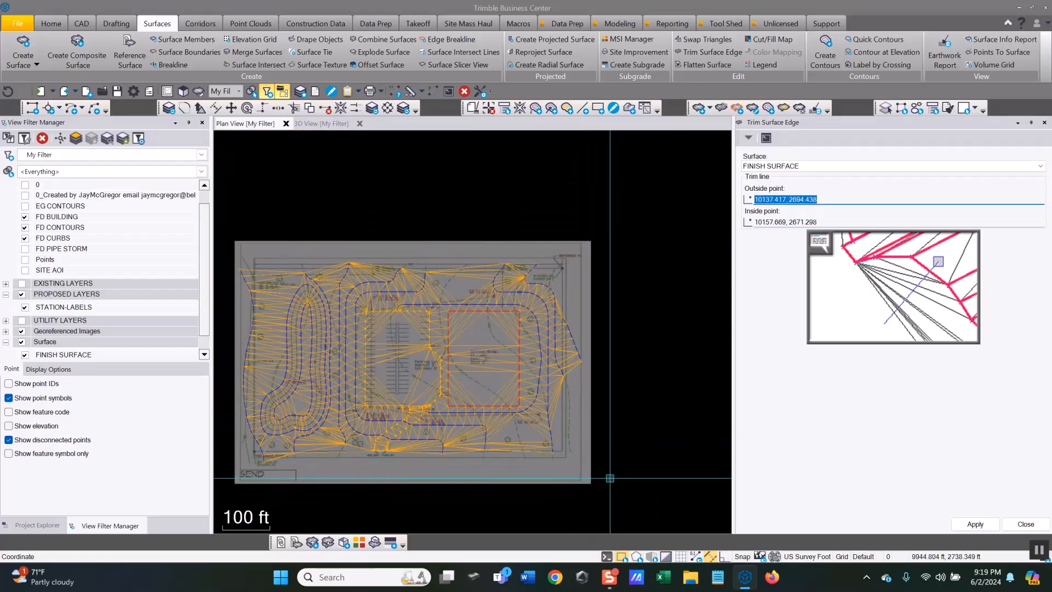
pyautogui.click(1040, 525)
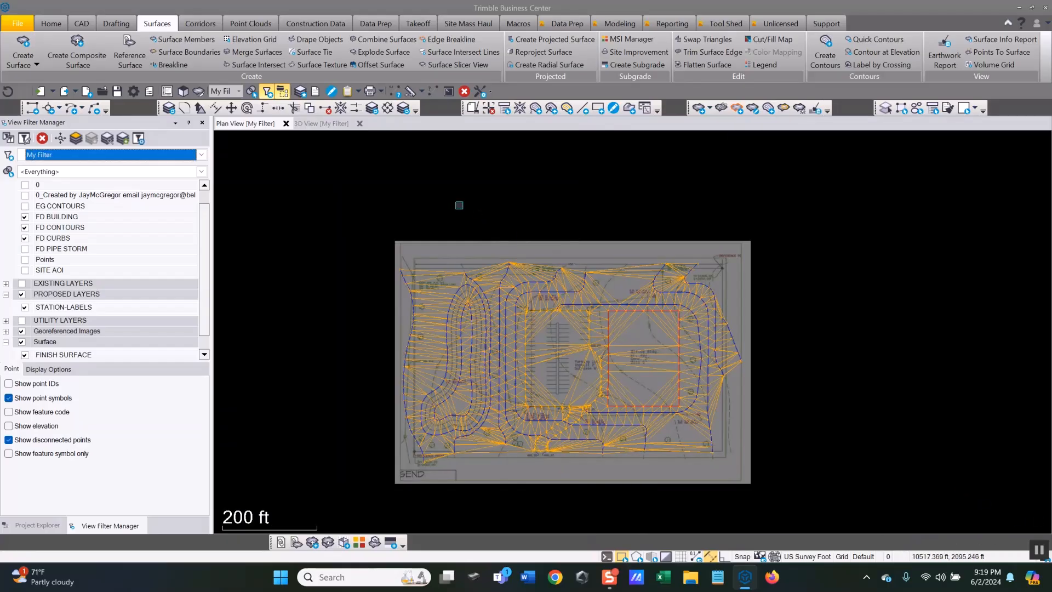
# Examine the trimmed FINISH SURFACE in 3D around the pond, and compare it with the image in plan view.
pyautogui.click(331, 125)
pyautogui.moveTo(440, 276); pyautogui.dragTo(540, 270, button='middle')
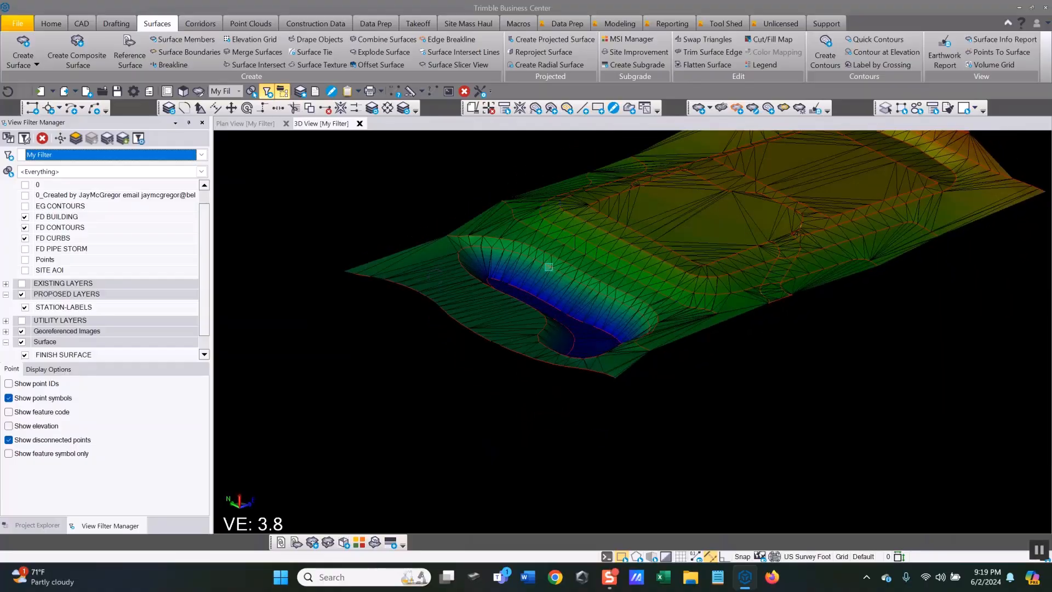
pyautogui.click(254, 124)
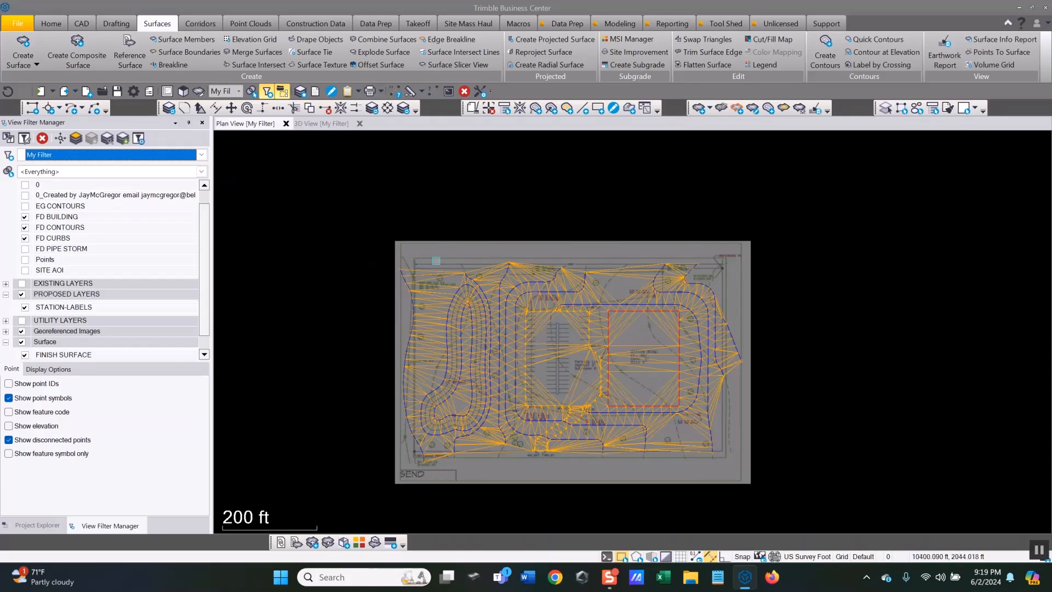
pyautogui.scroll(2, 453, 265)
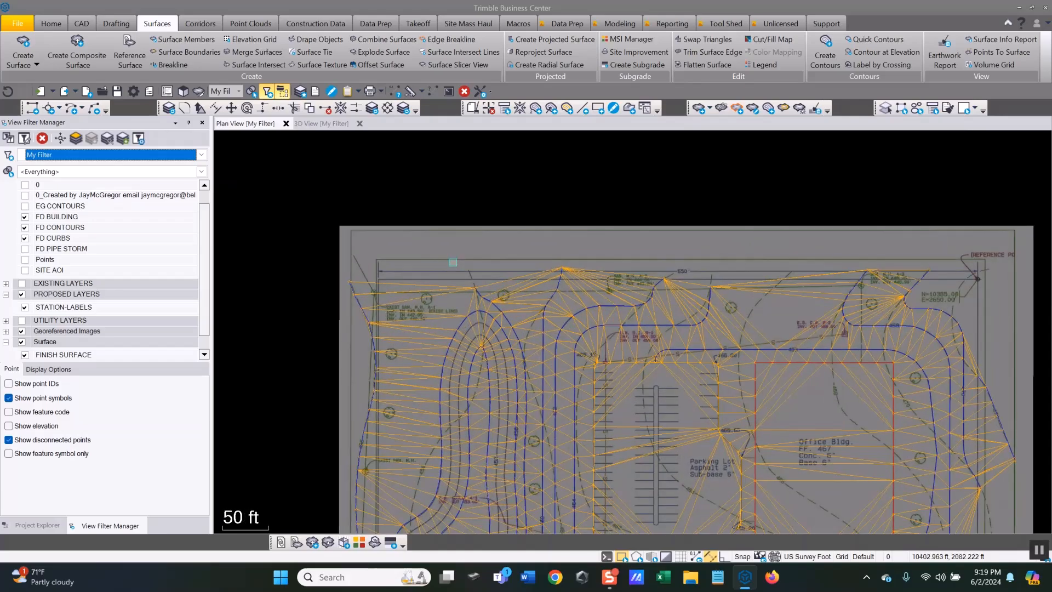
pyautogui.moveTo(453, 262); pyautogui.dragTo(455, 204, button='middle')
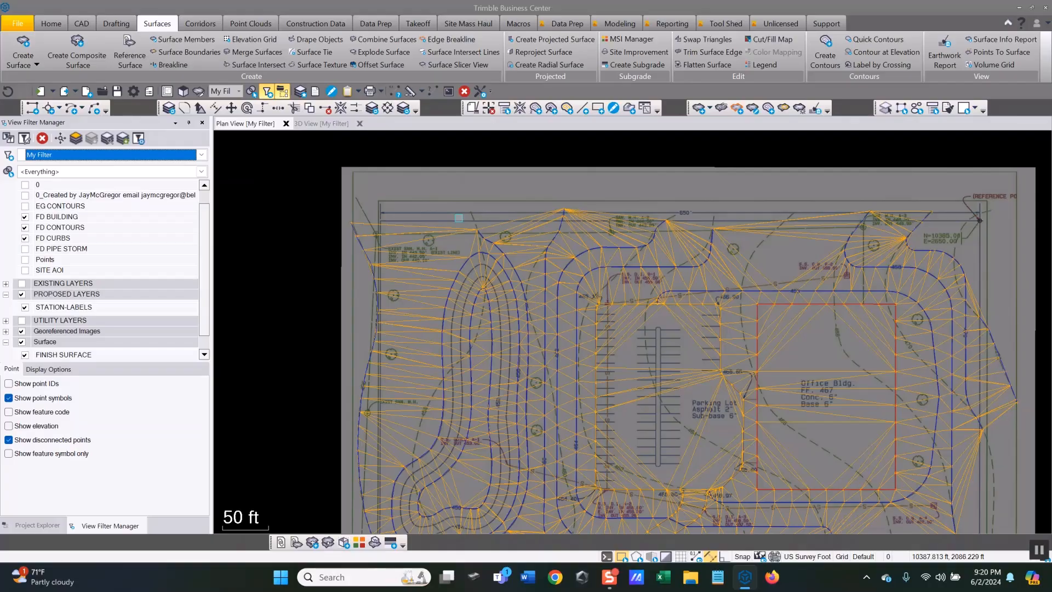
pyautogui.scroll(-2, 525, 358)
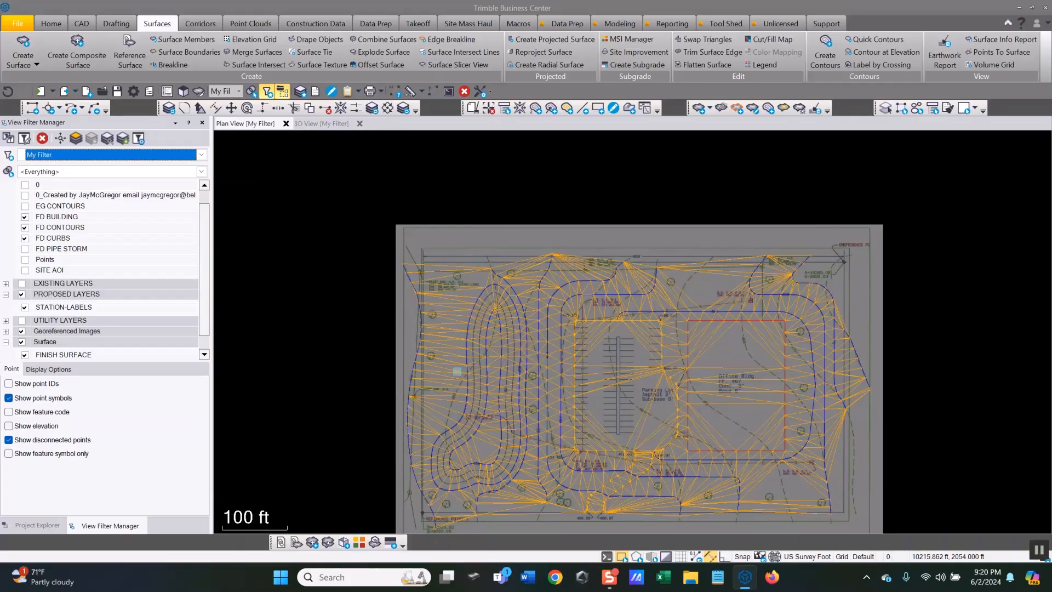
pyautogui.moveTo(457, 372)
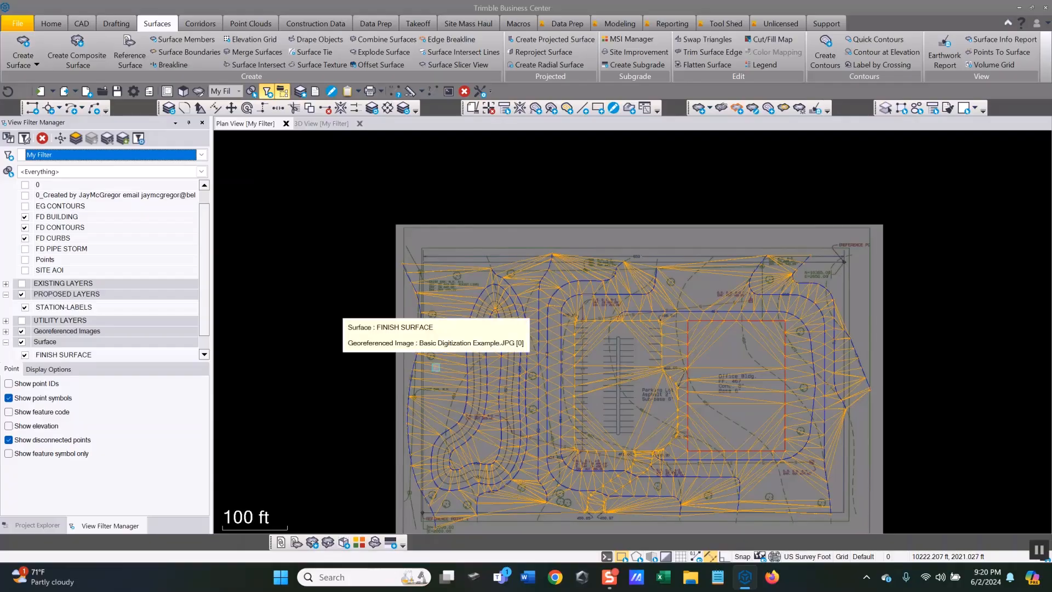
# Add the imported image Basic Digitization Example.JPG to FINISH SURFACE as a surface member, and clear the selection.
pyautogui.click(37, 526)
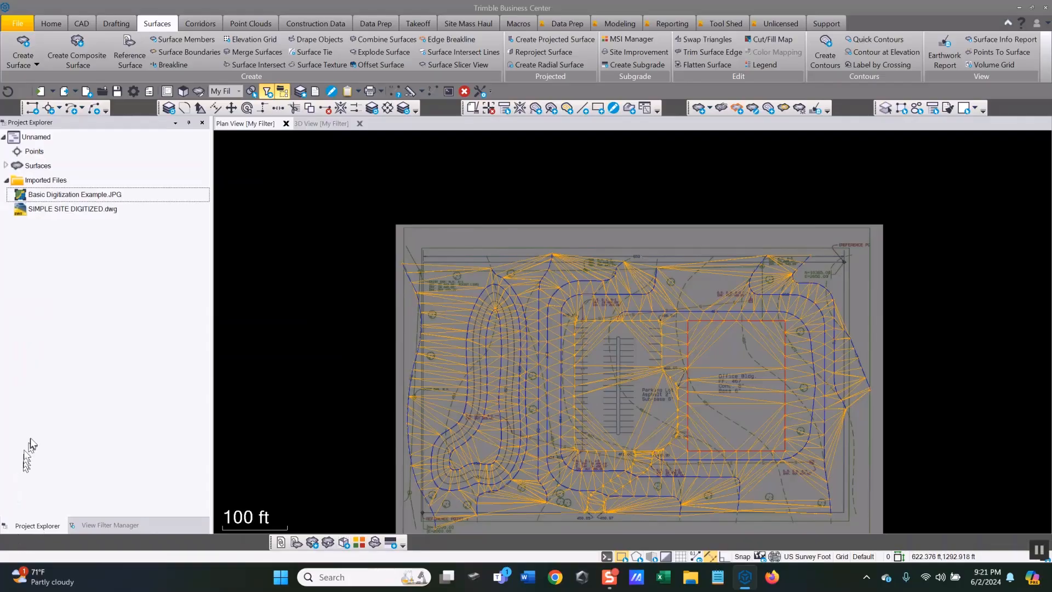
pyautogui.click(61, 196)
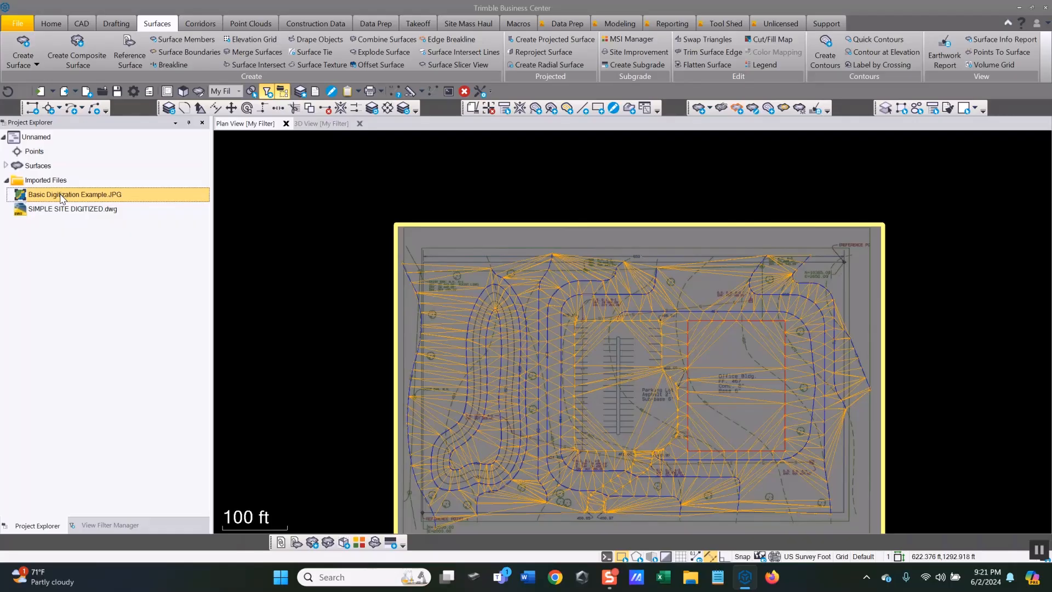
pyautogui.rightClick(62, 198)
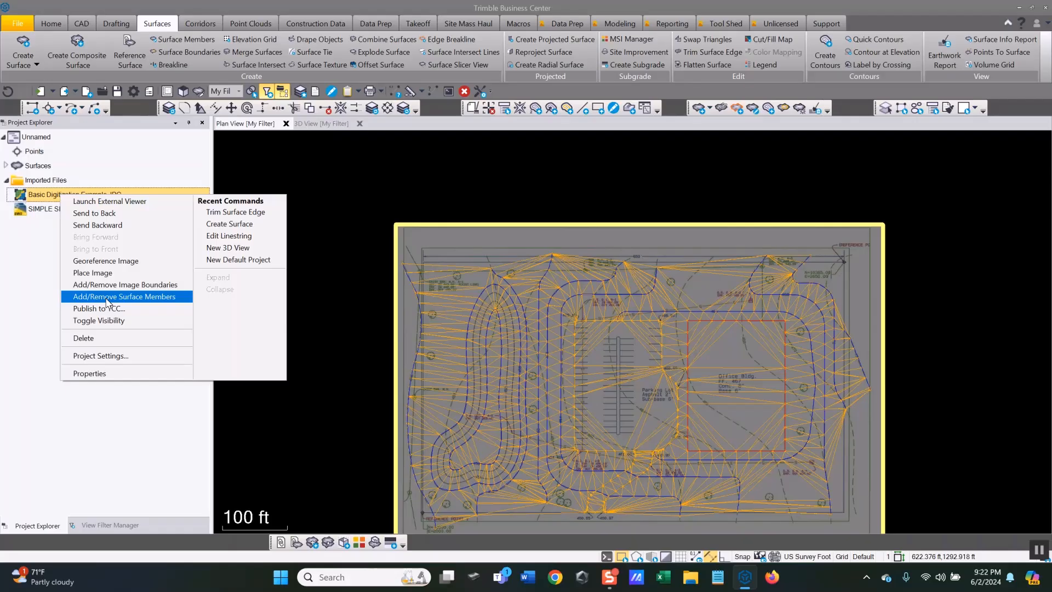
pyautogui.click(108, 296)
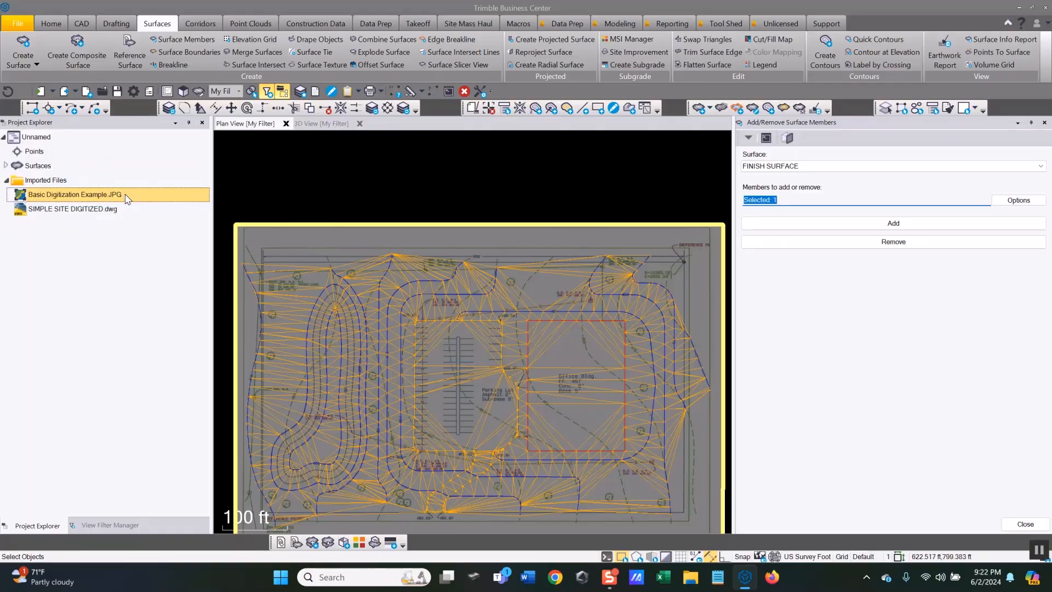
pyautogui.click(893, 223)
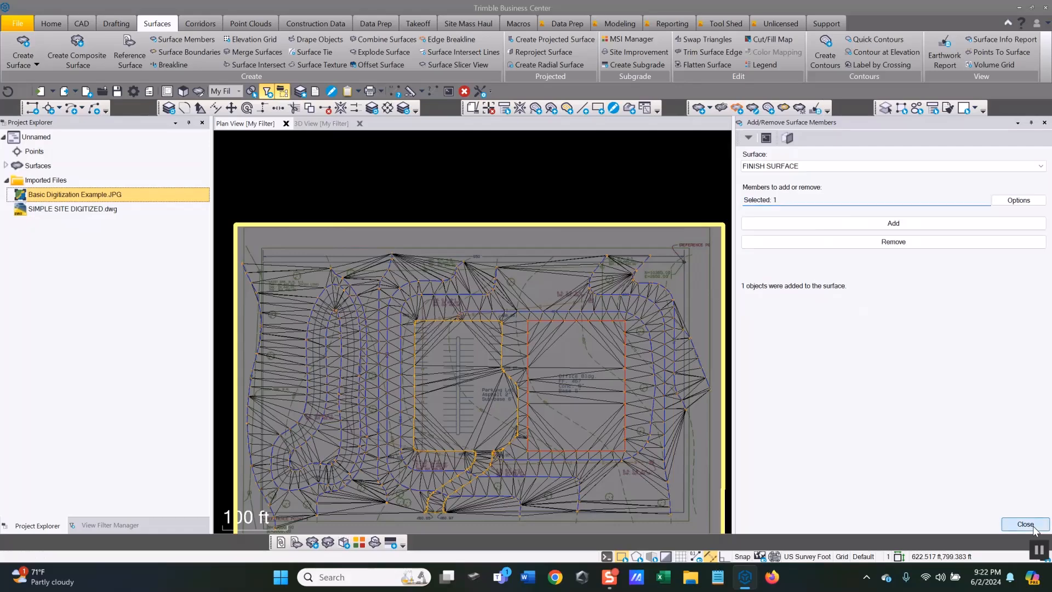
pyautogui.click(1025, 525)
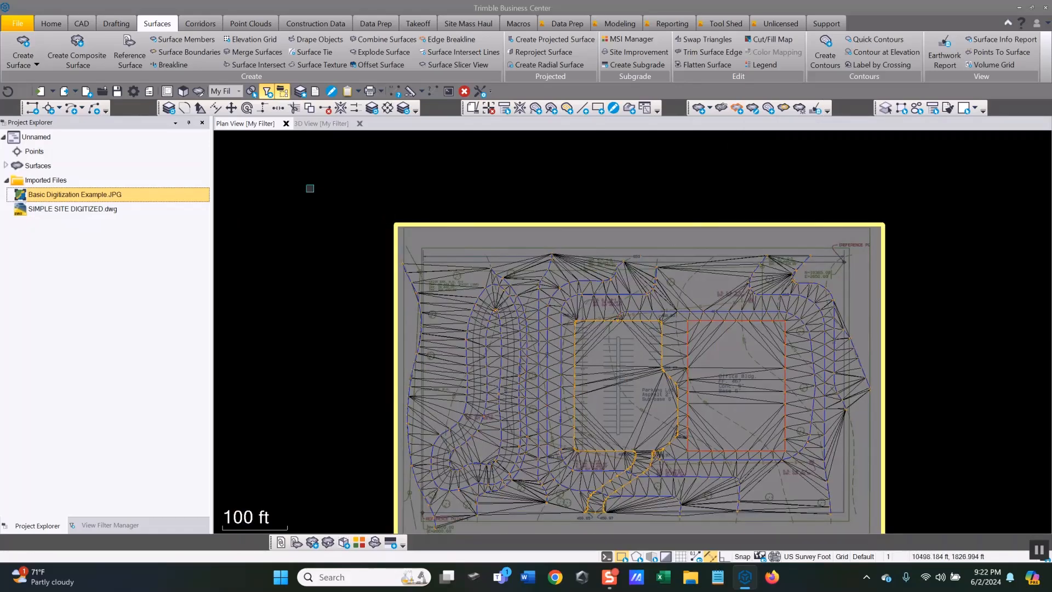
pyautogui.click(310, 188)
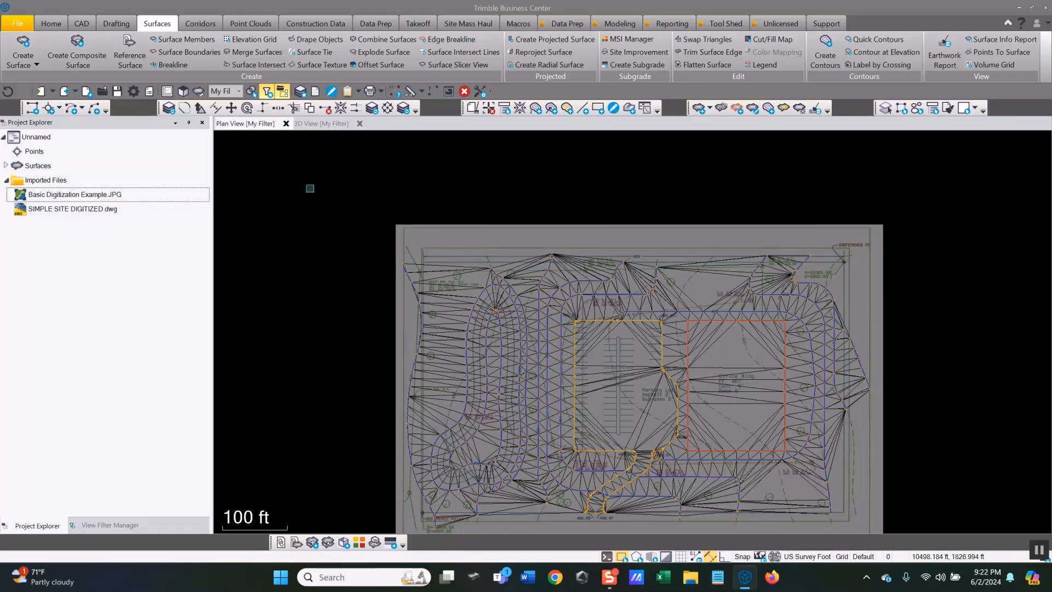
# Examine the plan image draped over FINISH SURFACE in the 3D view, from the pond to the building pad.
pyautogui.click(321, 124)
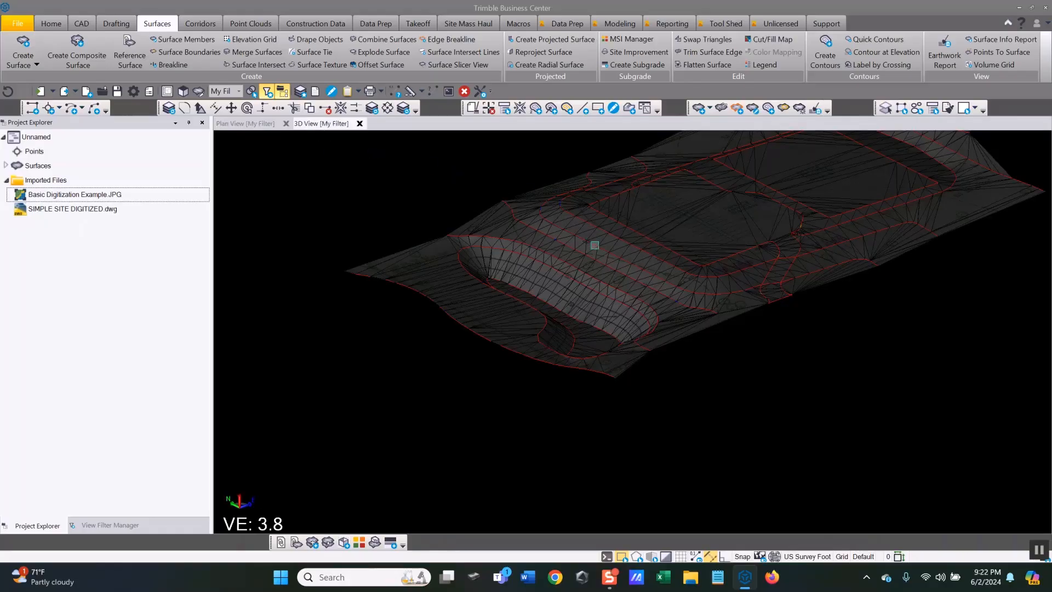
pyautogui.moveTo(548, 242); pyautogui.dragTo(542, 380)
pyautogui.scroll(-1, 465, 360)
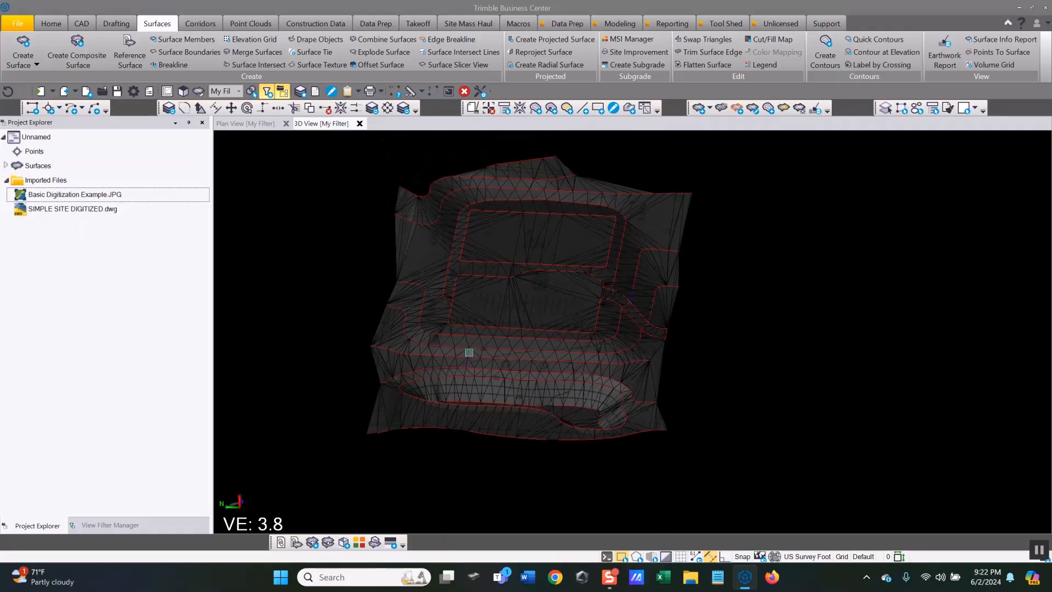
pyautogui.scroll(1, 430, 195)
pyautogui.scroll(1, 430, 196)
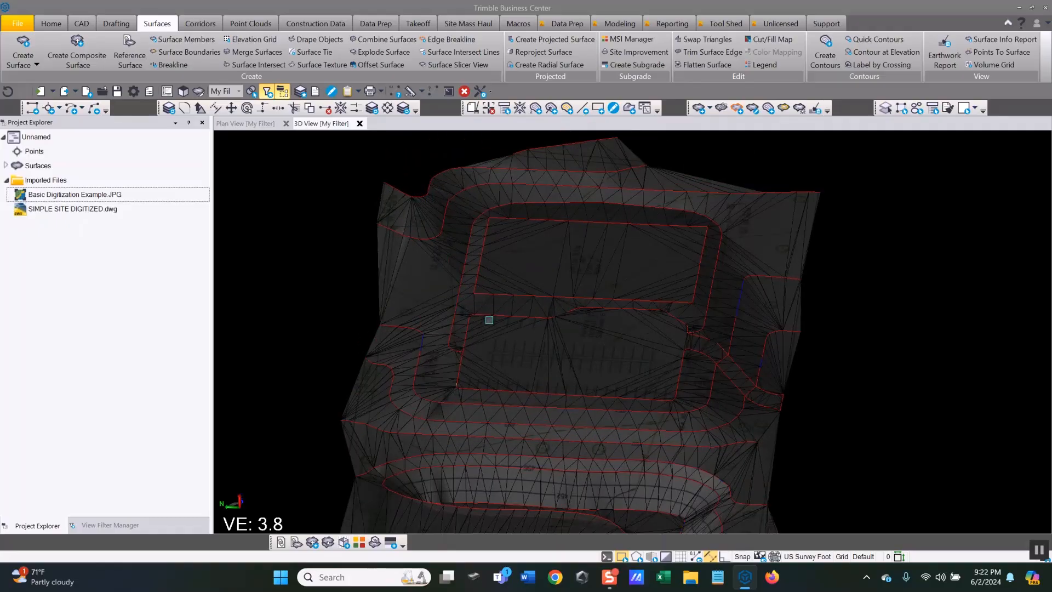
pyautogui.moveTo(612, 414); pyautogui.dragTo(576, 367, button='middle')
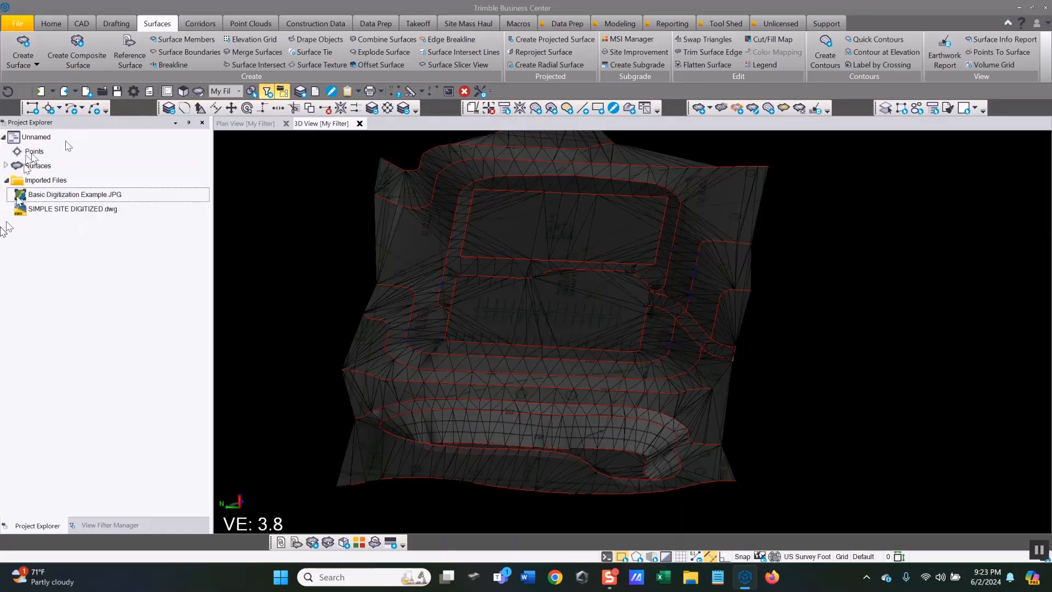
pyautogui.click(63, 213)
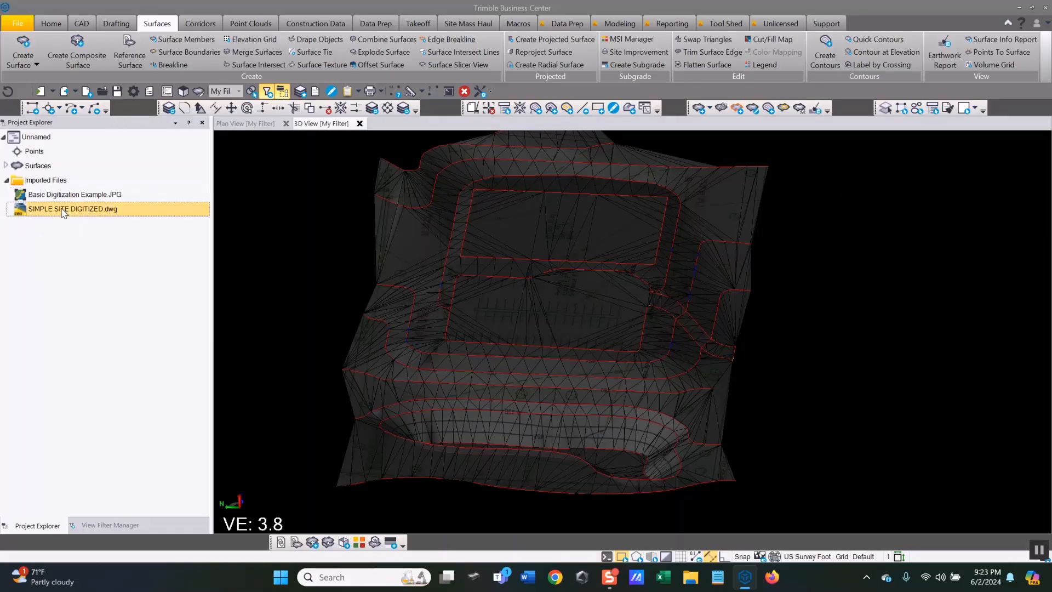
pyautogui.click(6, 165)
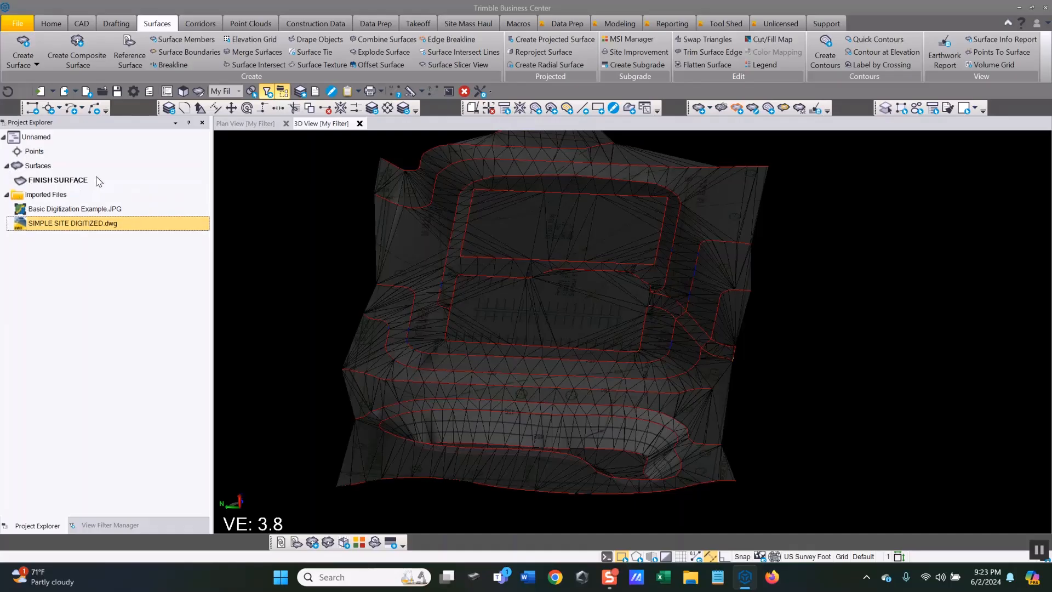
pyautogui.click(90, 211)
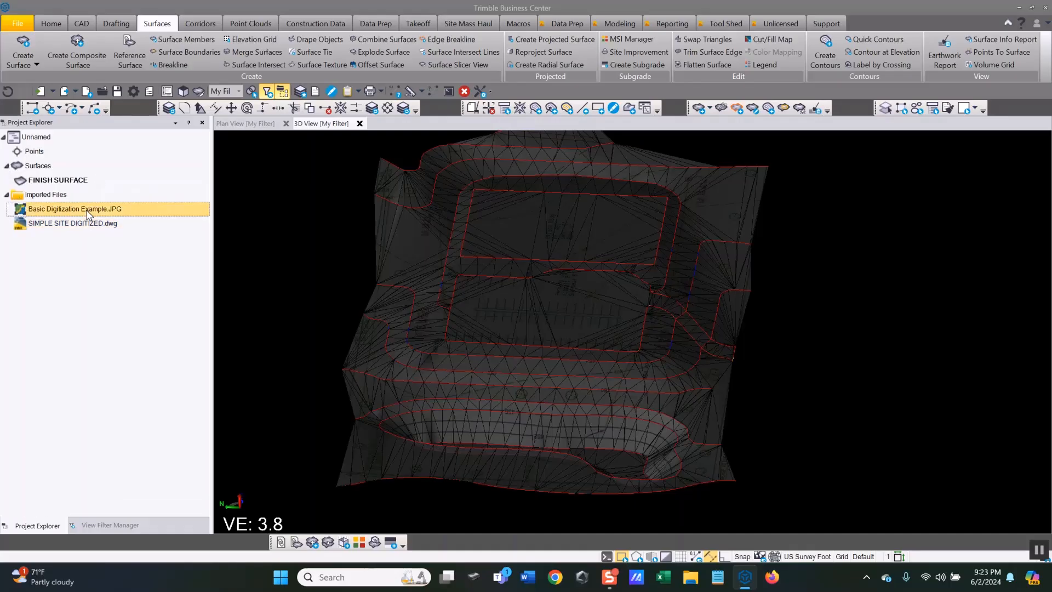
pyautogui.rightClick(86, 210)
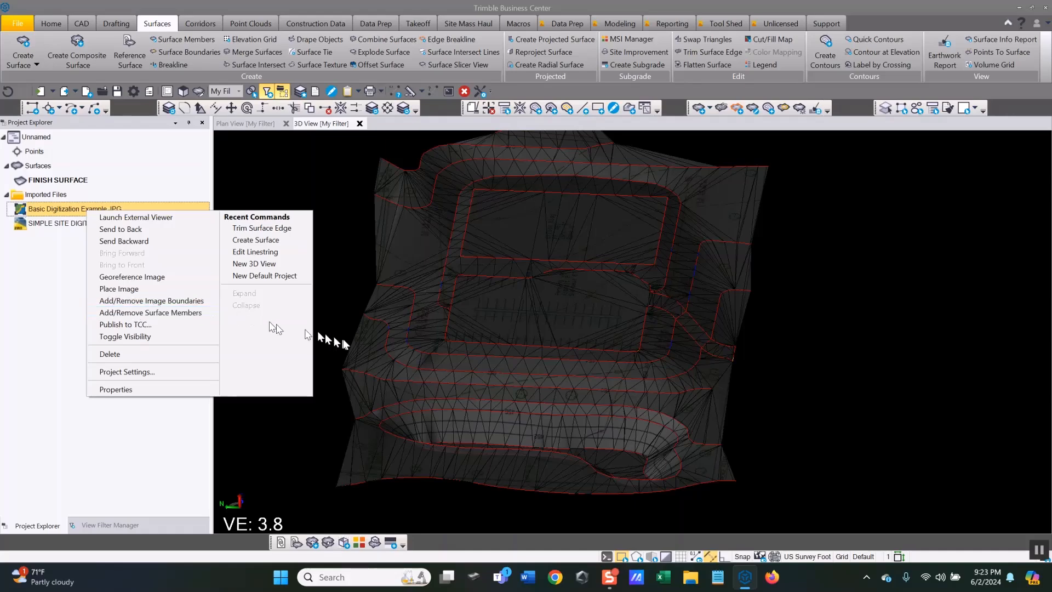
pyautogui.click(320, 172)
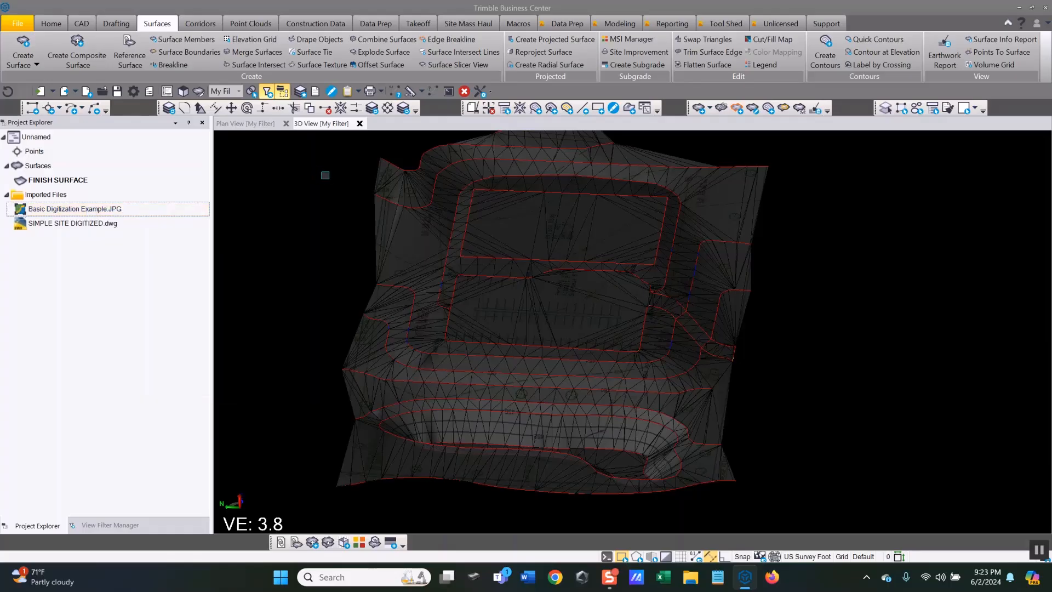
# Hide the whole Layers group in My Filter, including FD BUILDING, FD CONTOURS and FD CURBS.
pyautogui.click(113, 526)
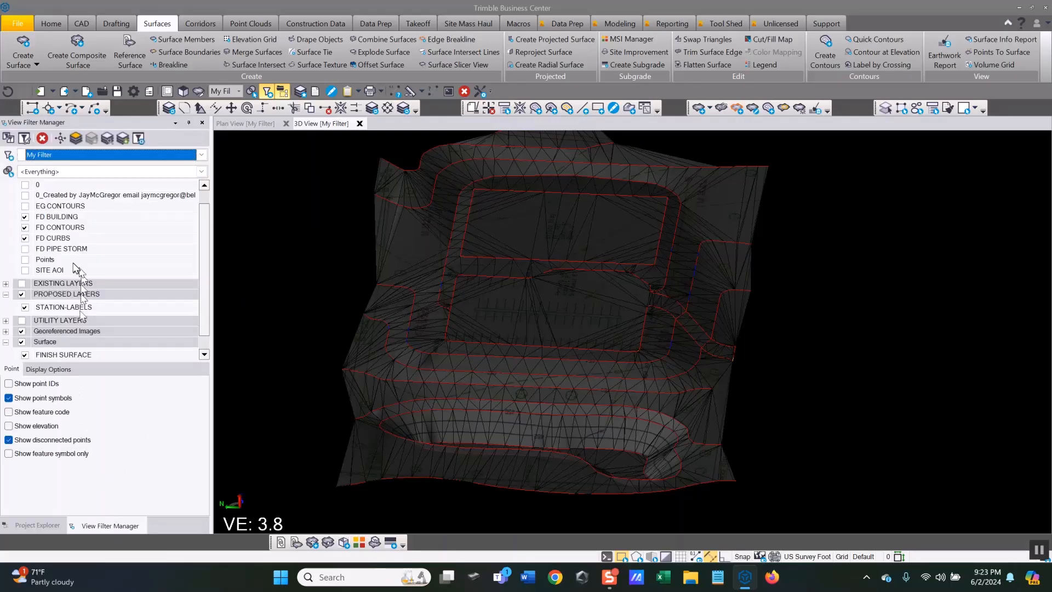
pyautogui.scroll(1, 25, 219)
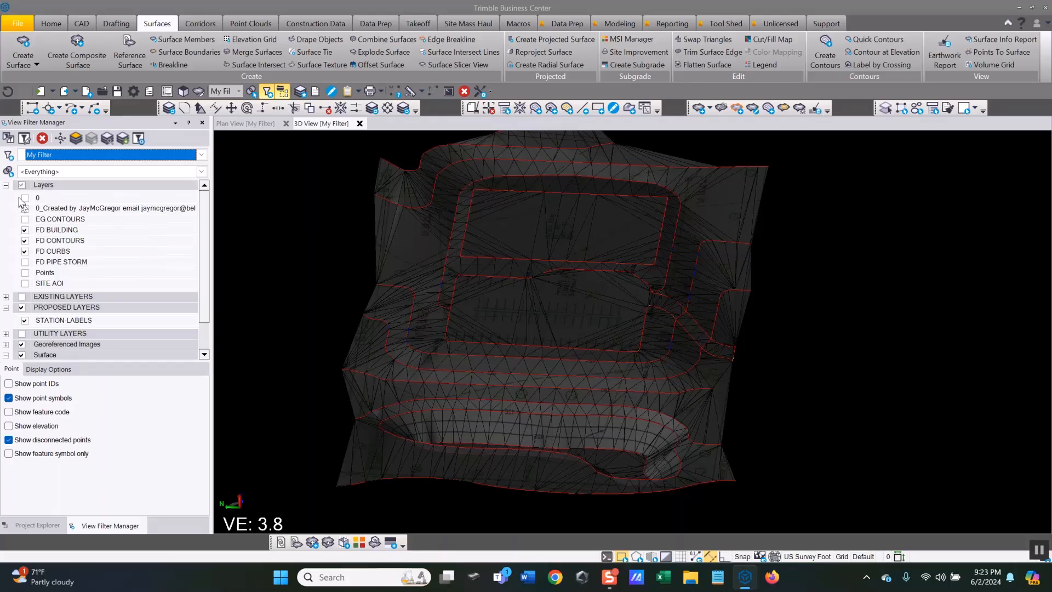
pyautogui.click(22, 185)
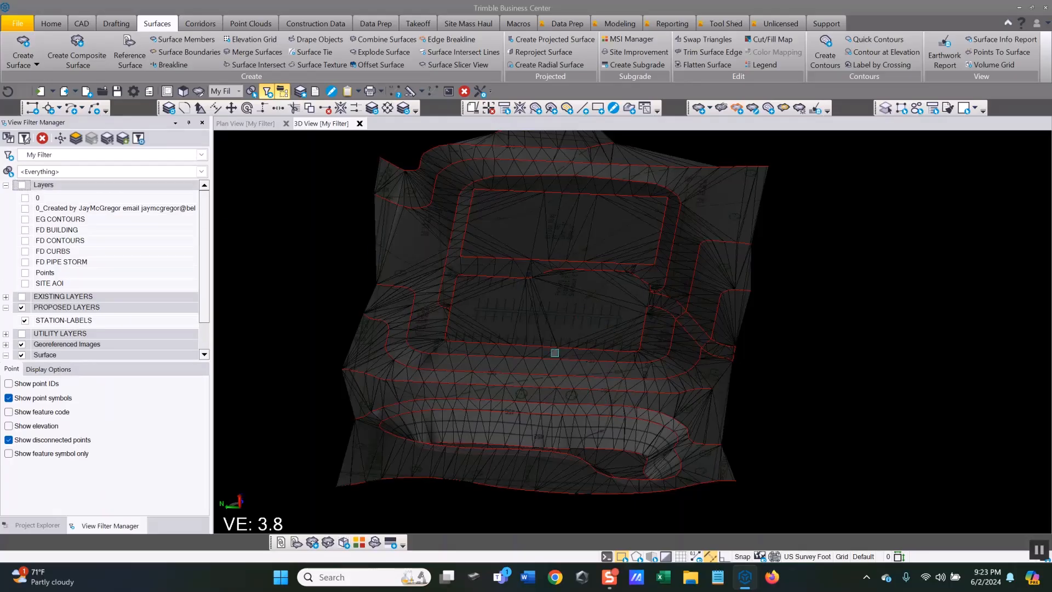
# Set the 3D view wireframe of FINISH SURFACE to No in its properties, and clear the selection.
pyautogui.click(550, 324)
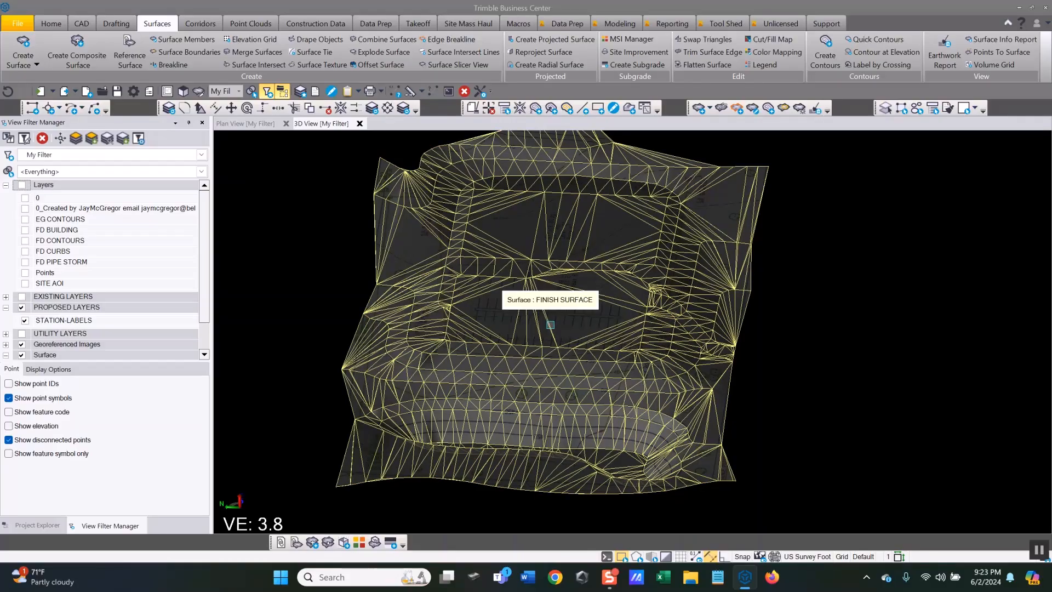
pyautogui.rightClick(550, 325)
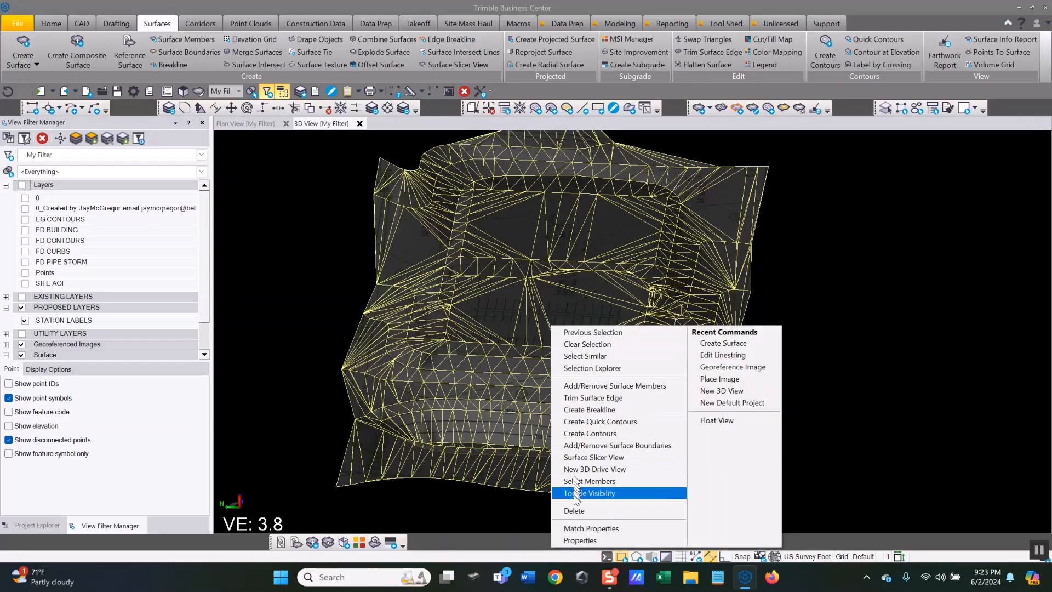
pyautogui.click(583, 541)
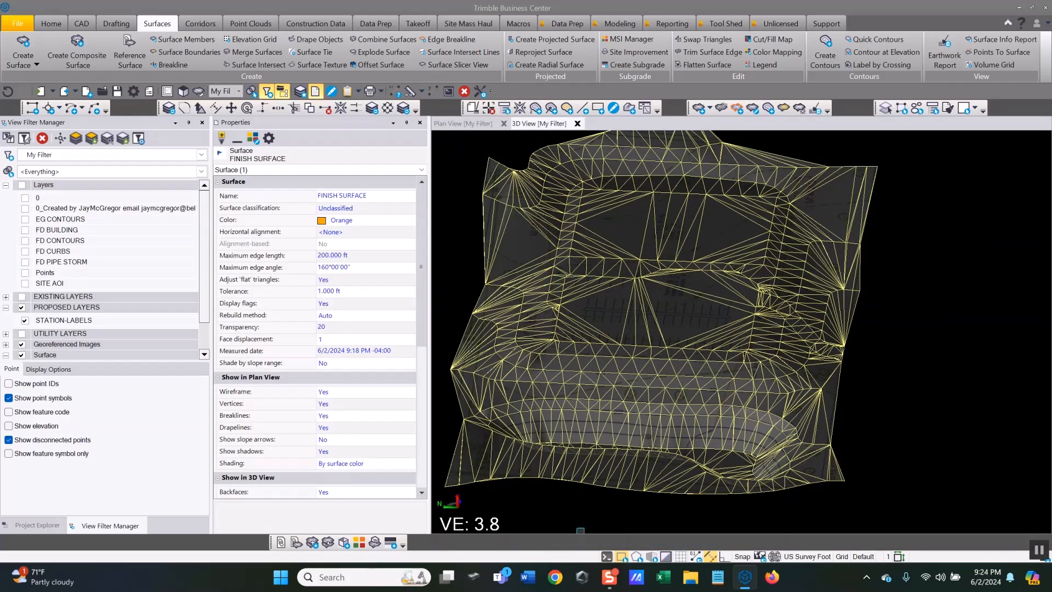
pyautogui.scroll(-3, 391, 405)
pyautogui.scroll(-1, 392, 405)
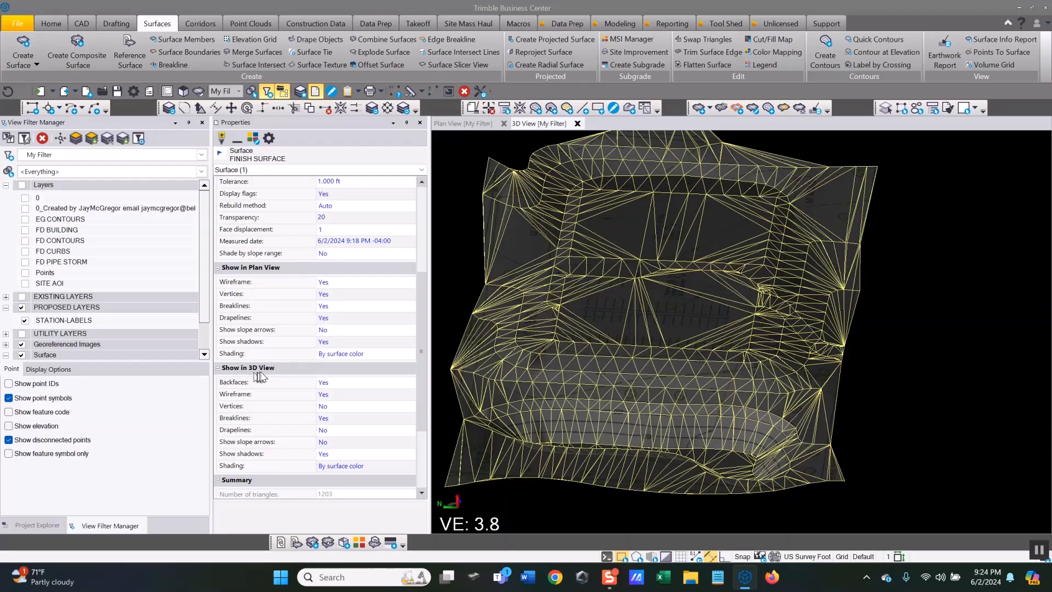
pyautogui.click(345, 396)
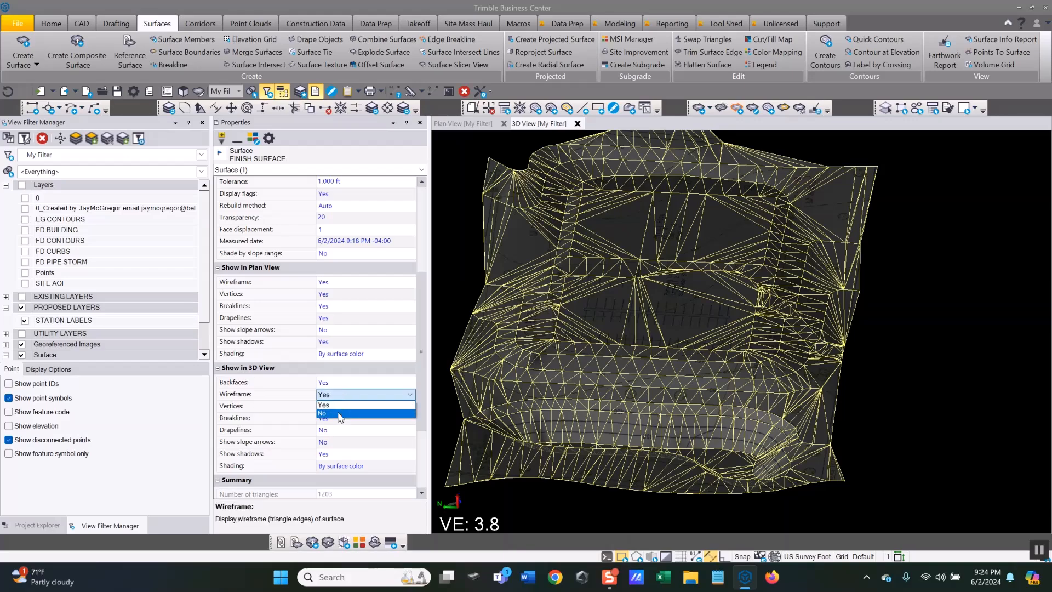
pyautogui.click(340, 414)
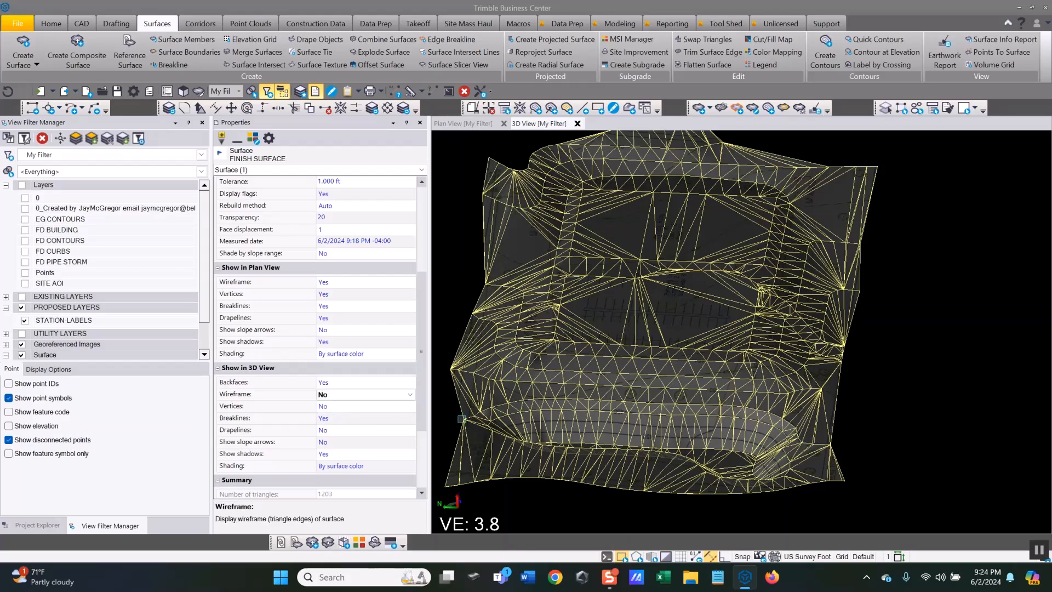
pyautogui.click(420, 122)
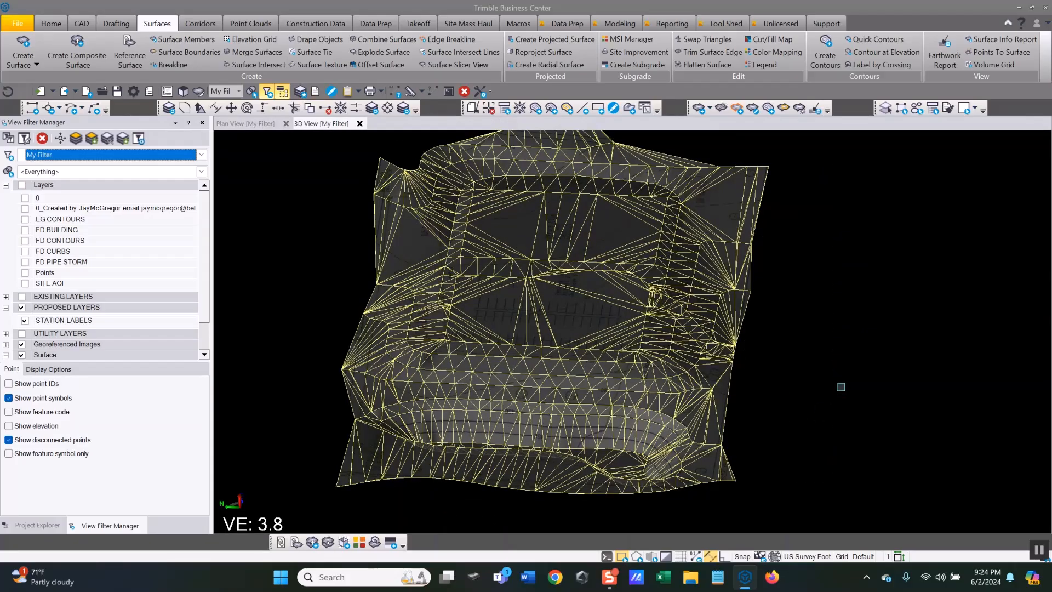
pyautogui.click(841, 387)
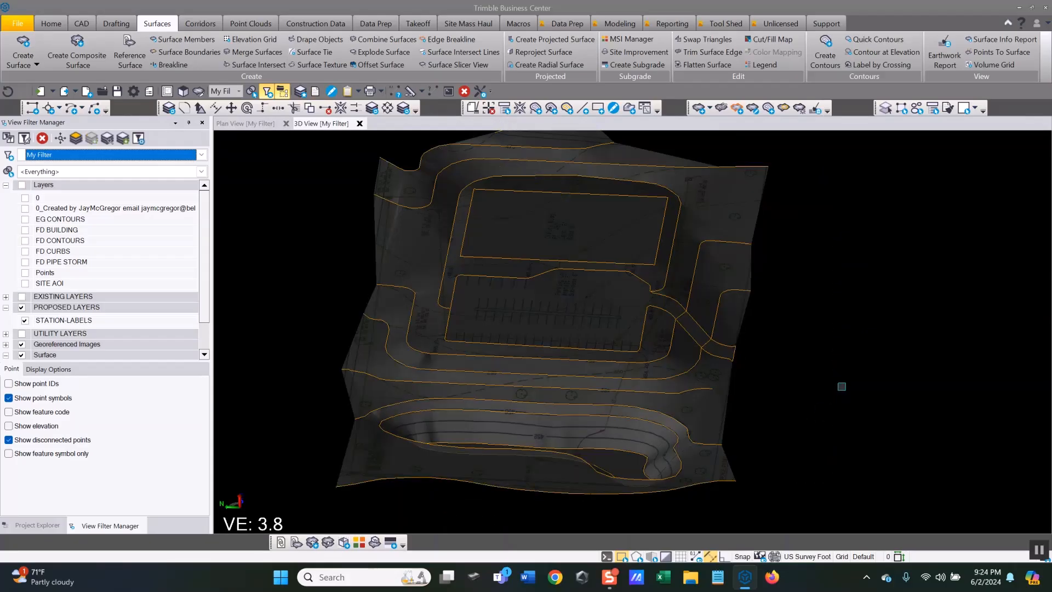
# Change the display color of FINISH SURFACE to Blue in its properties.
pyautogui.moveTo(633, 456)
pyautogui.mouseDown(button='right')
pyautogui.moveTo(546, 450)
pyautogui.moveTo(566, 462)
pyautogui.moveTo(636, 458)
pyautogui.moveTo(608, 459)
pyautogui.mouseUp(button='right')
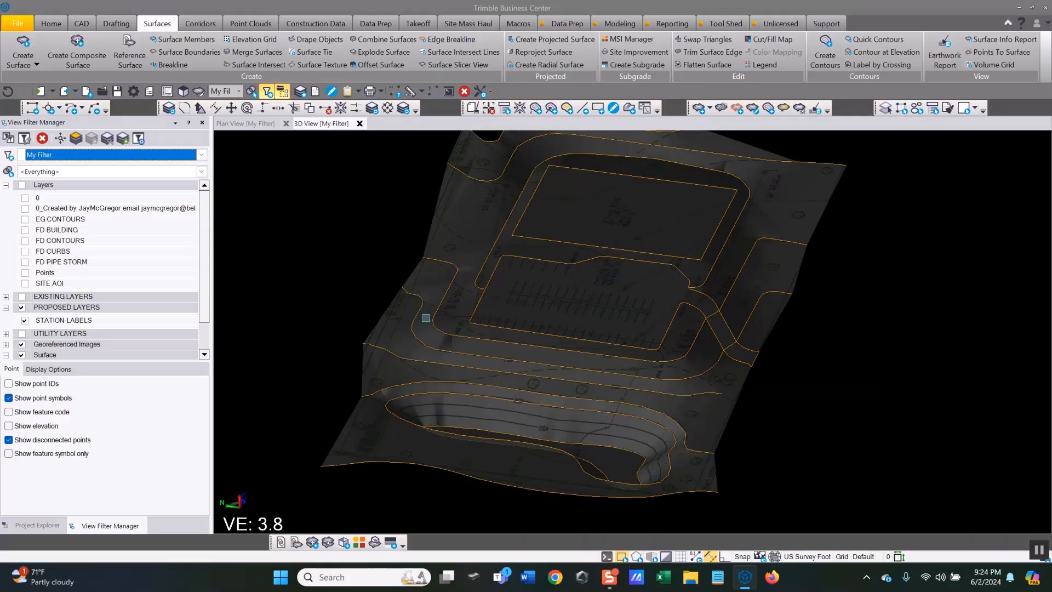
pyautogui.rightClick(433, 316)
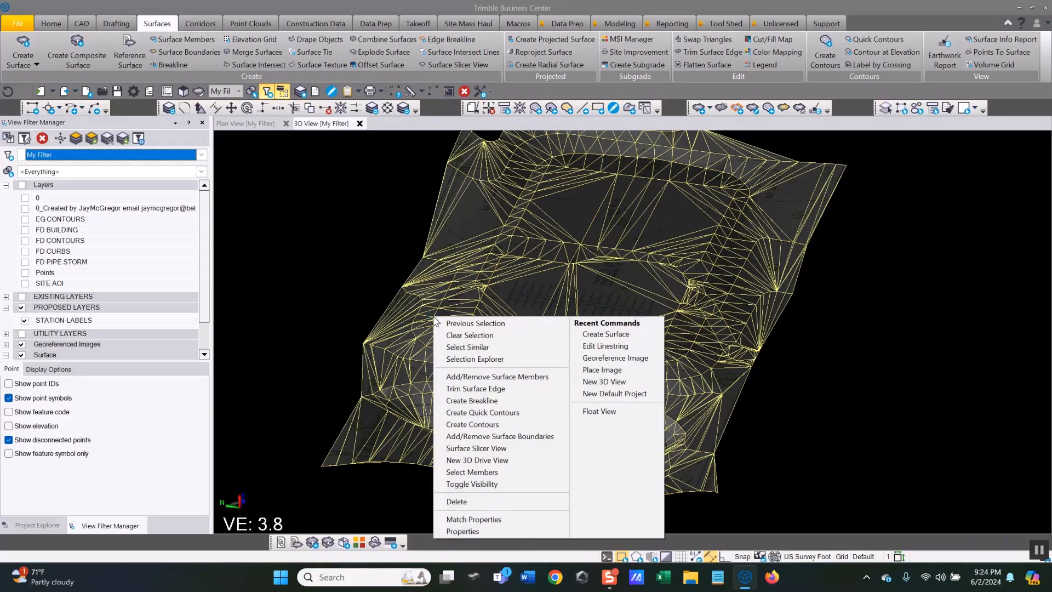
pyautogui.click(473, 532)
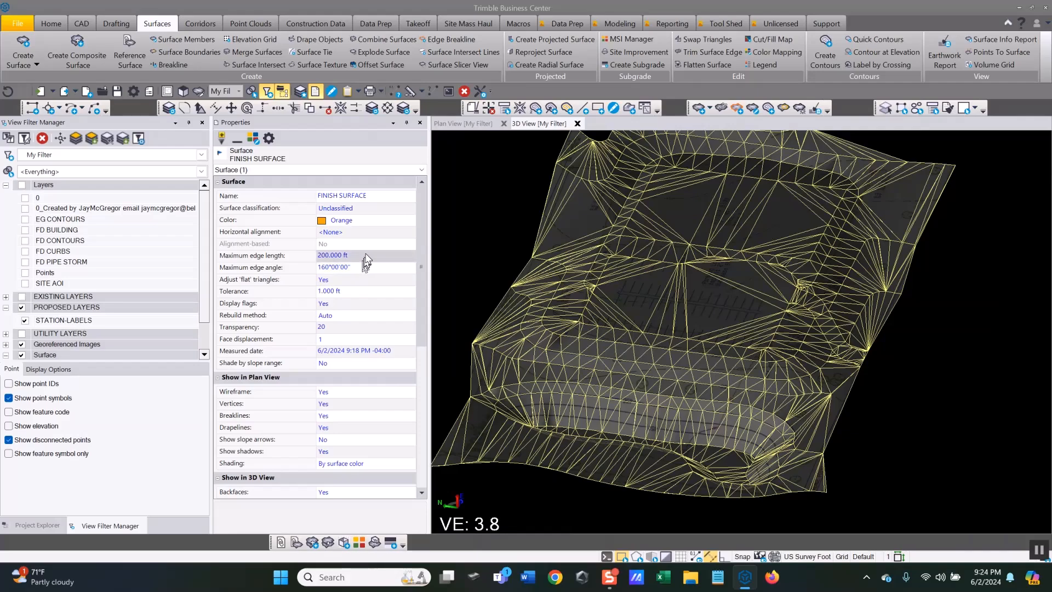
pyautogui.click(354, 227)
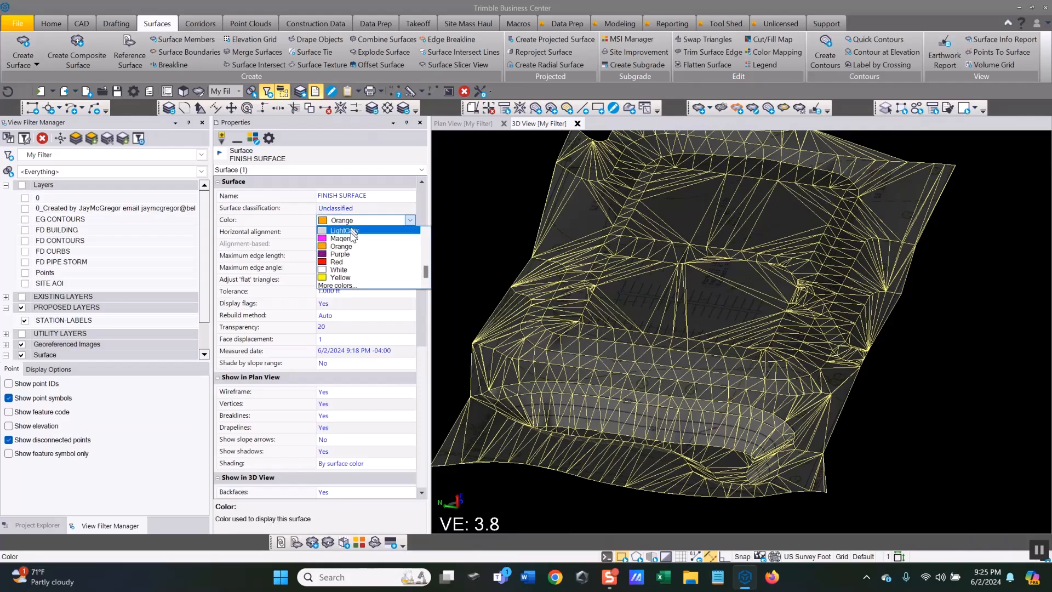
pyautogui.scroll(2, 351, 241)
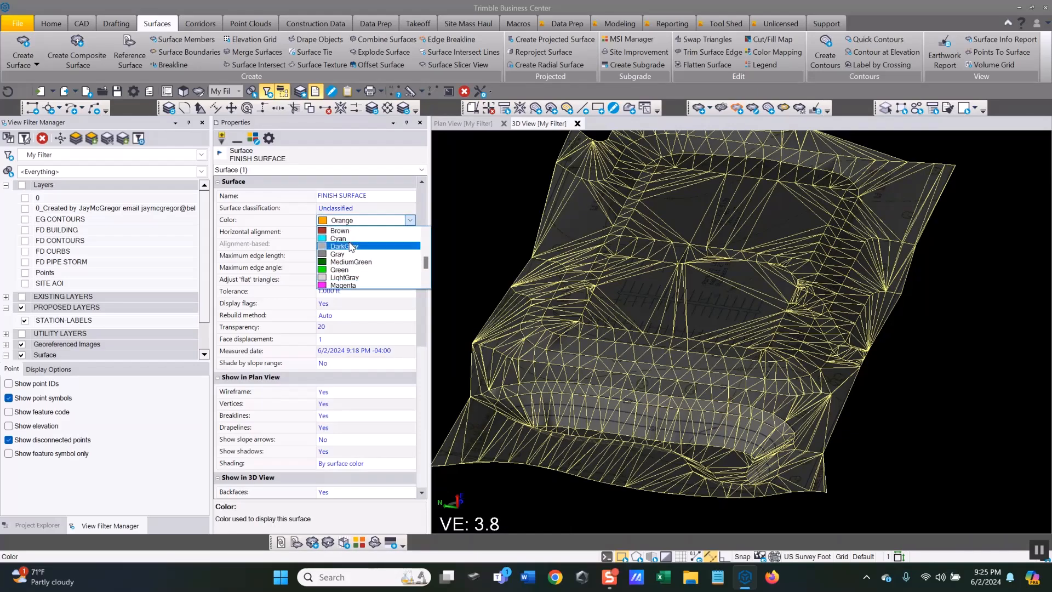
pyautogui.click(340, 246)
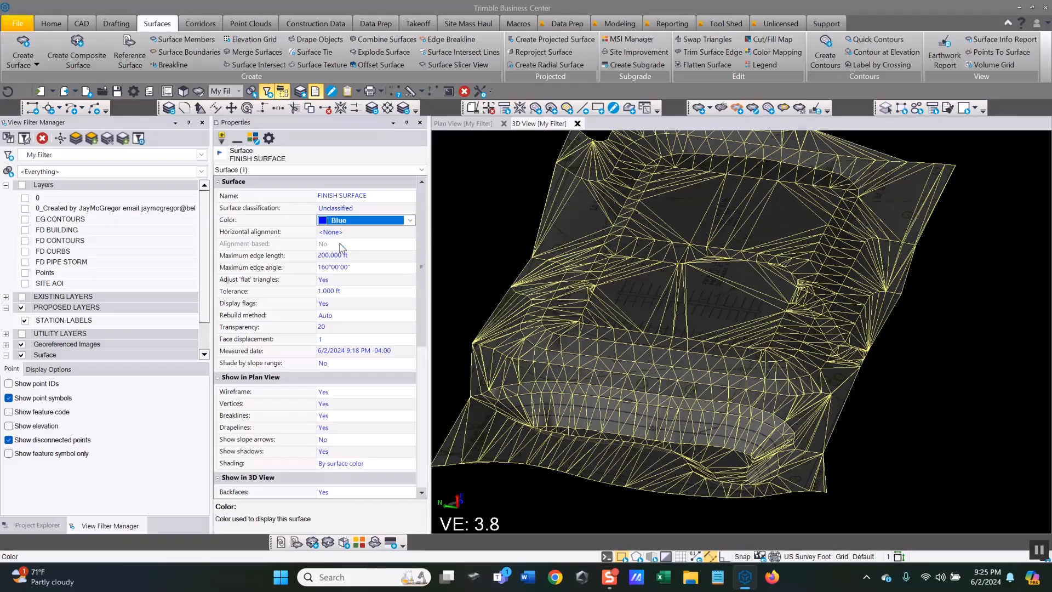
pyautogui.click(419, 128)
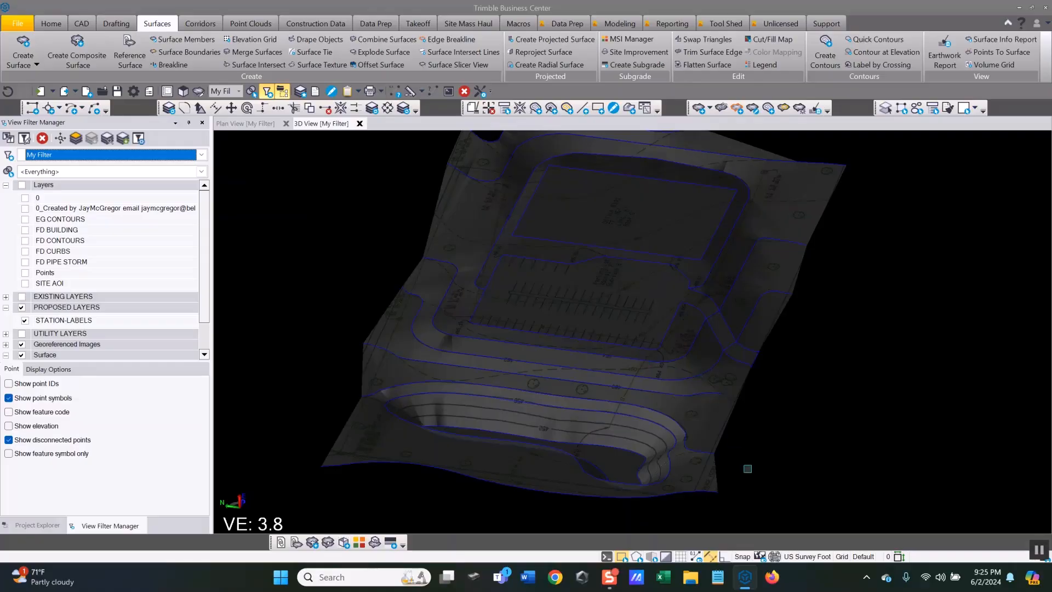
# Examine FINISH SURFACE with its blue breaklines and draped plan image in the 3D view, from the pond to the building pad.
pyautogui.moveTo(668, 450); pyautogui.dragTo(559, 446)
pyautogui.scroll(4, 791, 304)
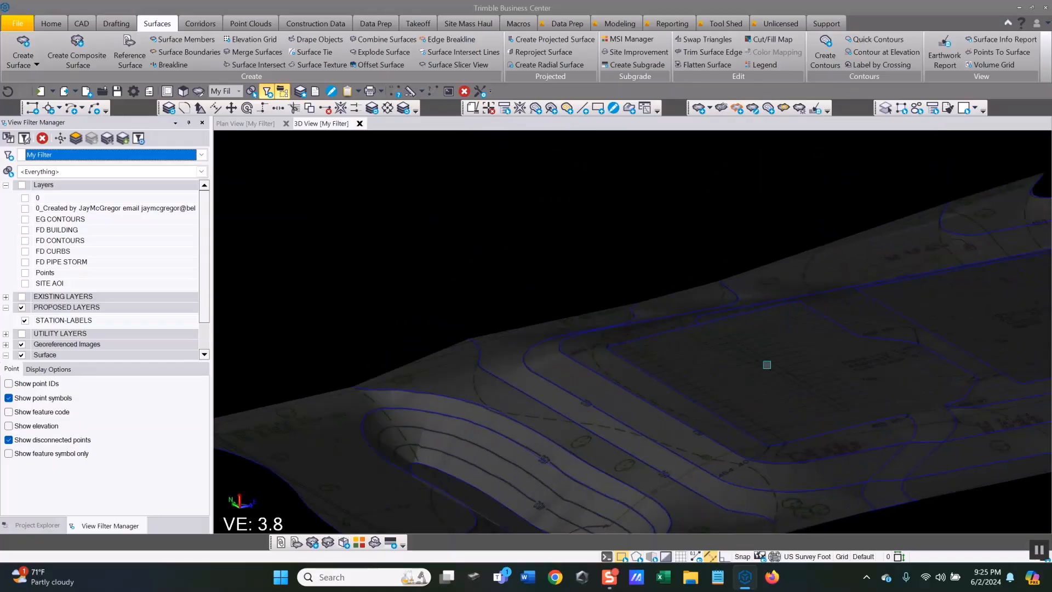
pyautogui.moveTo(765, 366); pyautogui.dragTo(633, 296, button='middle')
pyautogui.scroll(-4, 635, 305)
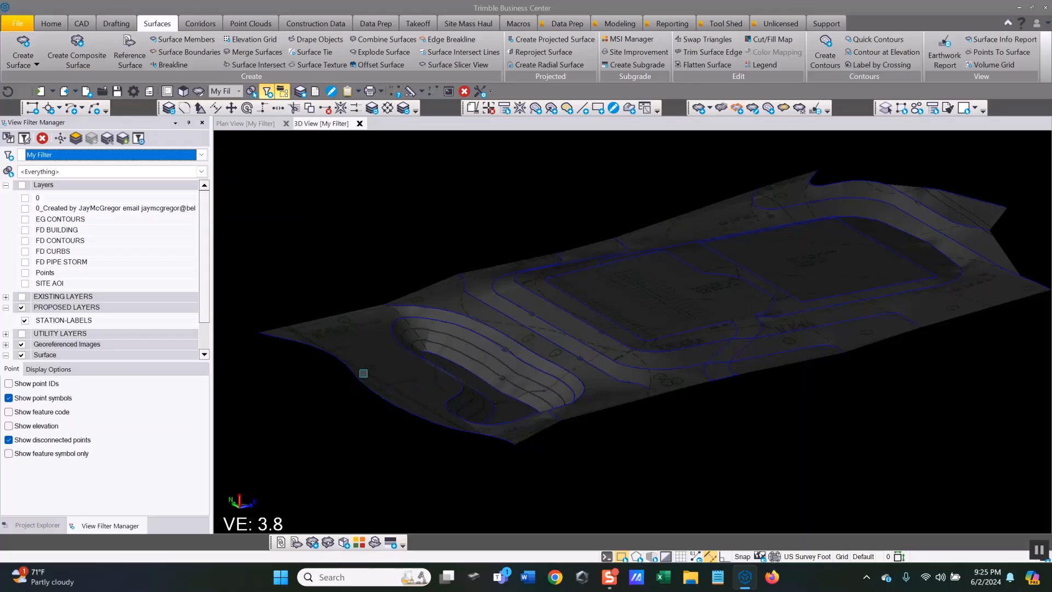
pyautogui.scroll(4, 360, 374)
pyautogui.moveTo(359, 373); pyautogui.dragTo(451, 390, button='right')
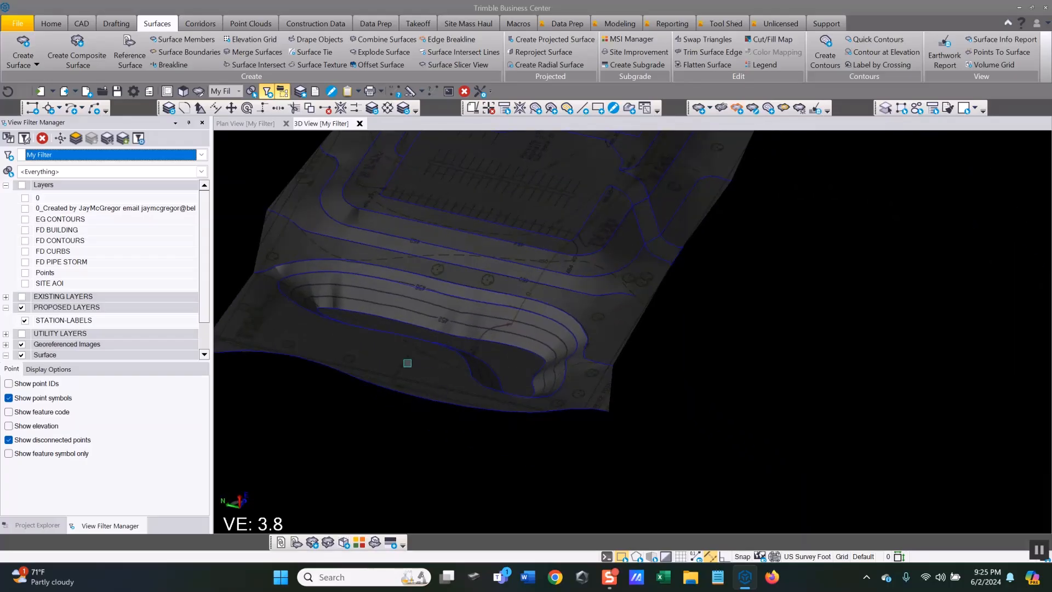
pyautogui.moveTo(449, 200); pyautogui.dragTo(683, 339, button='middle')
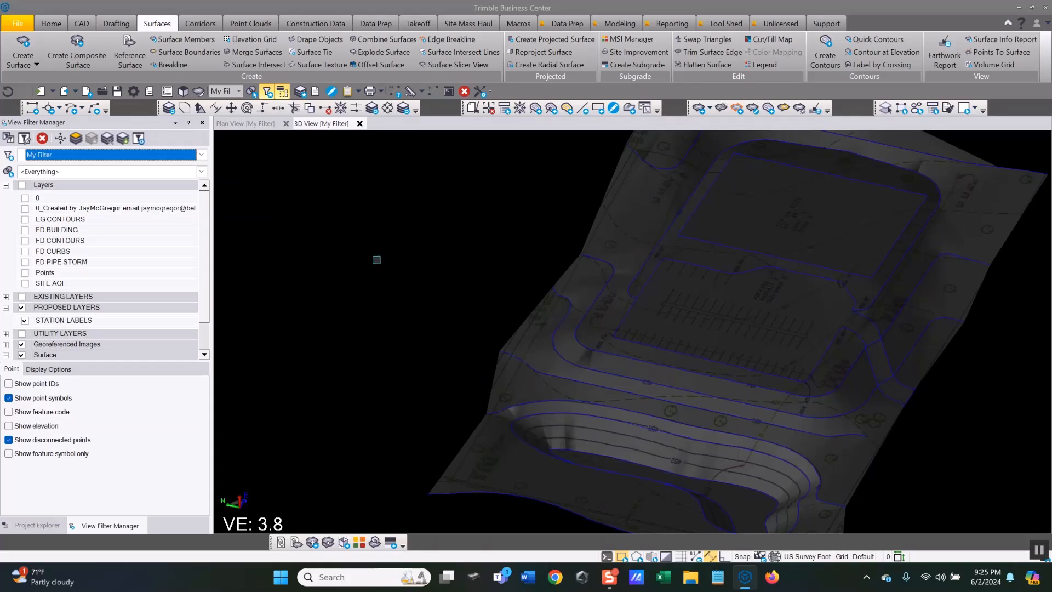
# Set the 3D view breaklines of FINISH SURFACE to No in its properties, and inspect the surface without them.
pyautogui.click(561, 379)
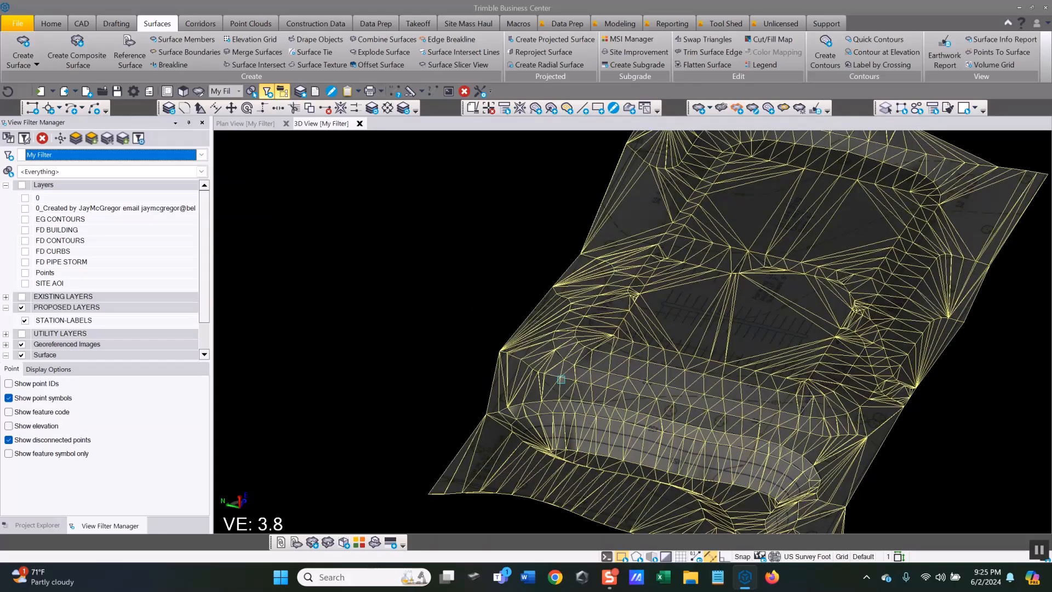
pyautogui.rightClick(561, 379)
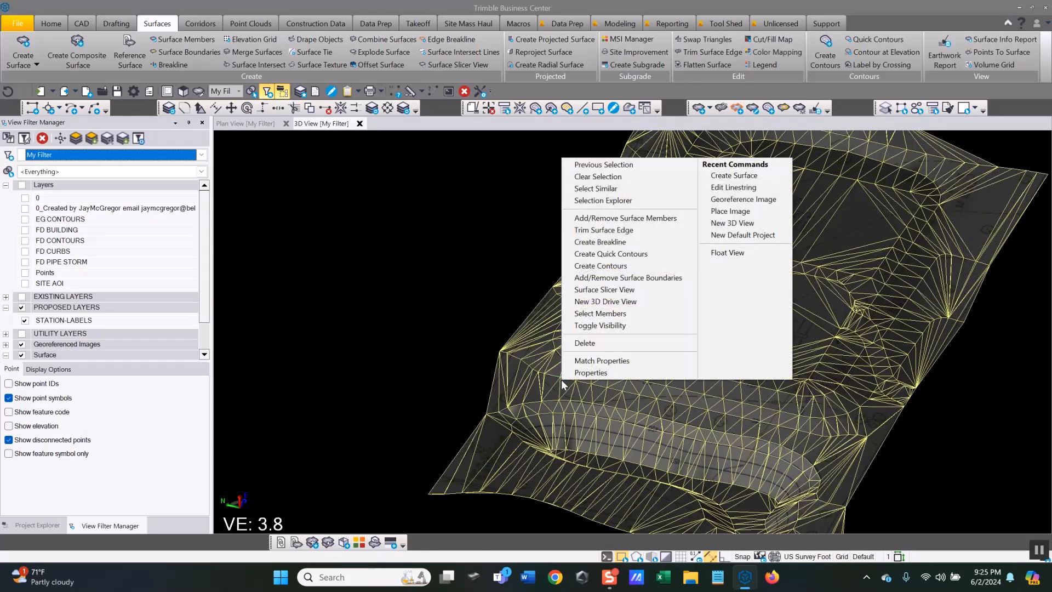
pyautogui.click(589, 372)
pyautogui.scroll(-5, 284, 355)
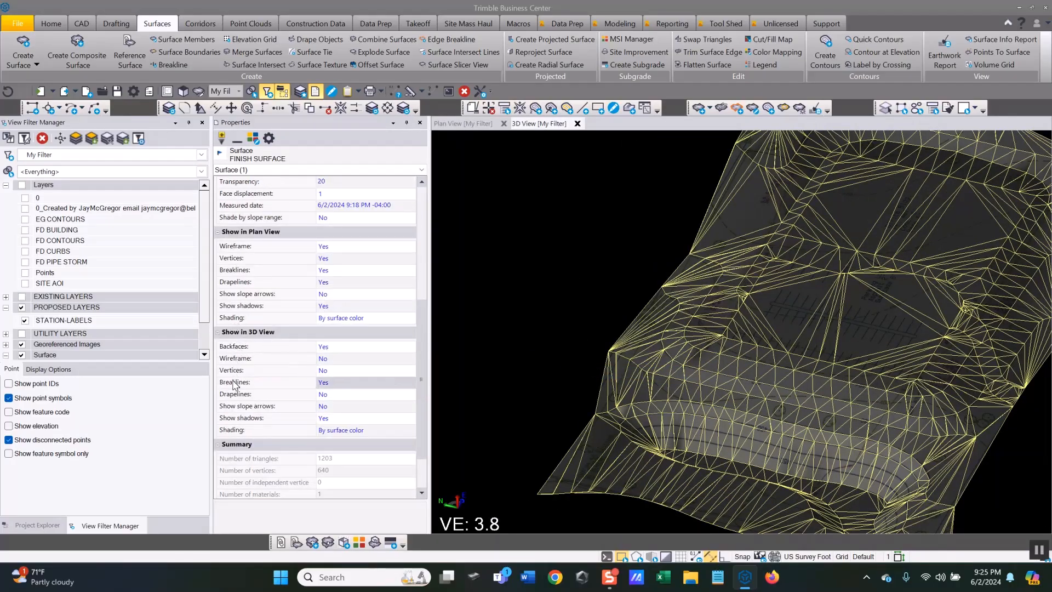
pyautogui.click(341, 384)
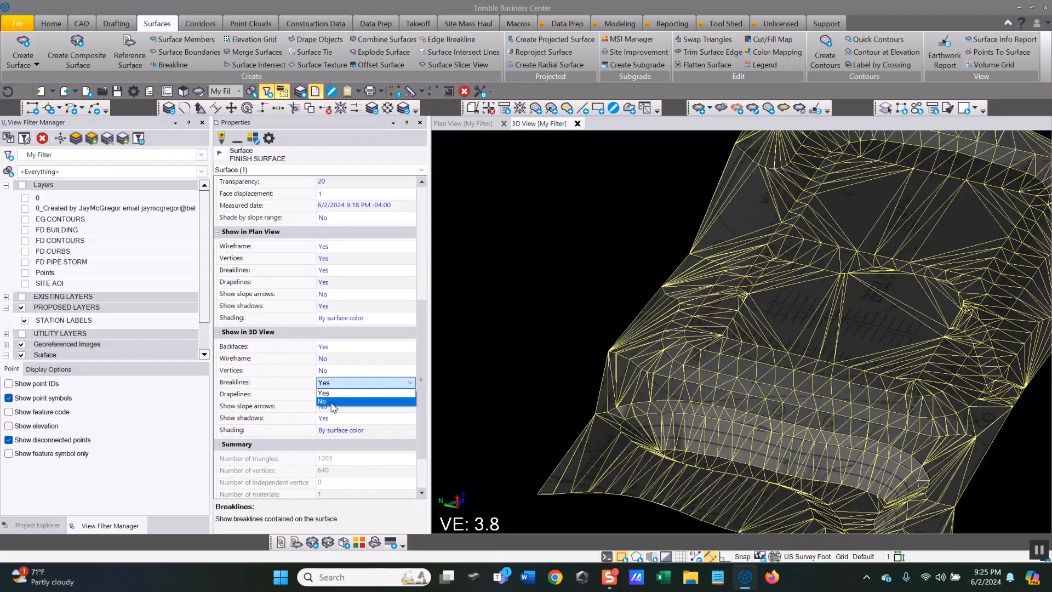
pyautogui.click(331, 401)
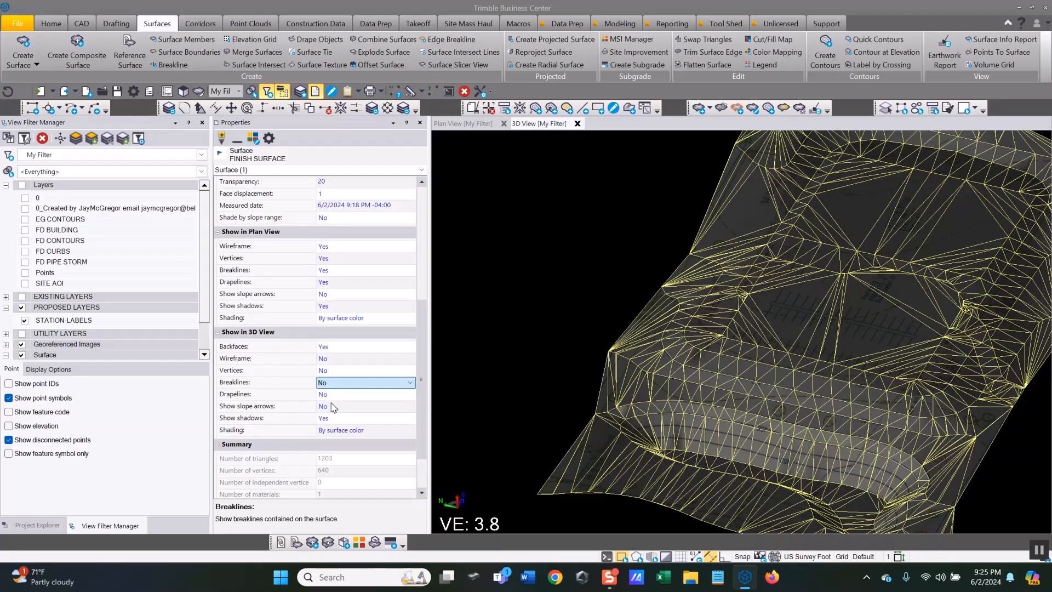
pyautogui.click(420, 122)
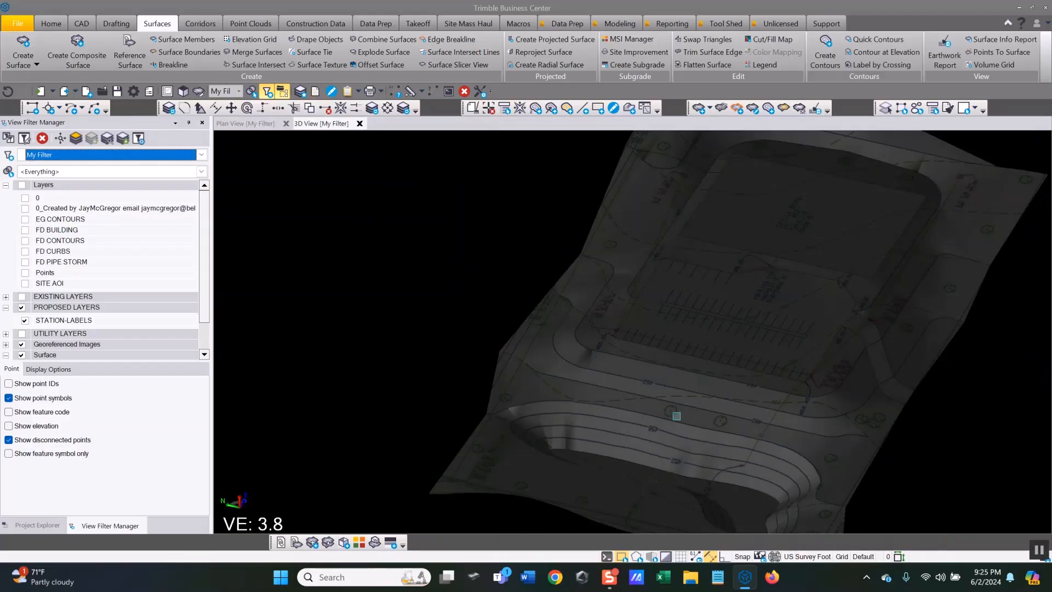
pyautogui.moveTo(638, 421)
pyautogui.mouseDown(button='middle')
pyautogui.moveTo(575, 430)
pyautogui.moveTo(627, 415)
pyautogui.mouseUp(button='middle')
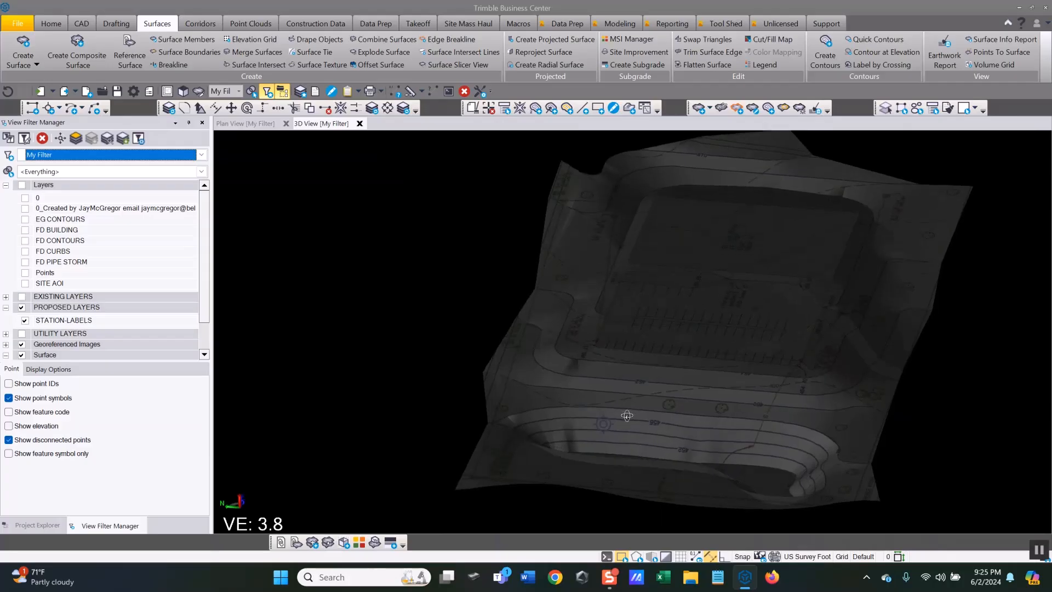
# Set the 3D view breaklines of FINISH SURFACE back to Yes in its properties.
pyautogui.click(456, 487)
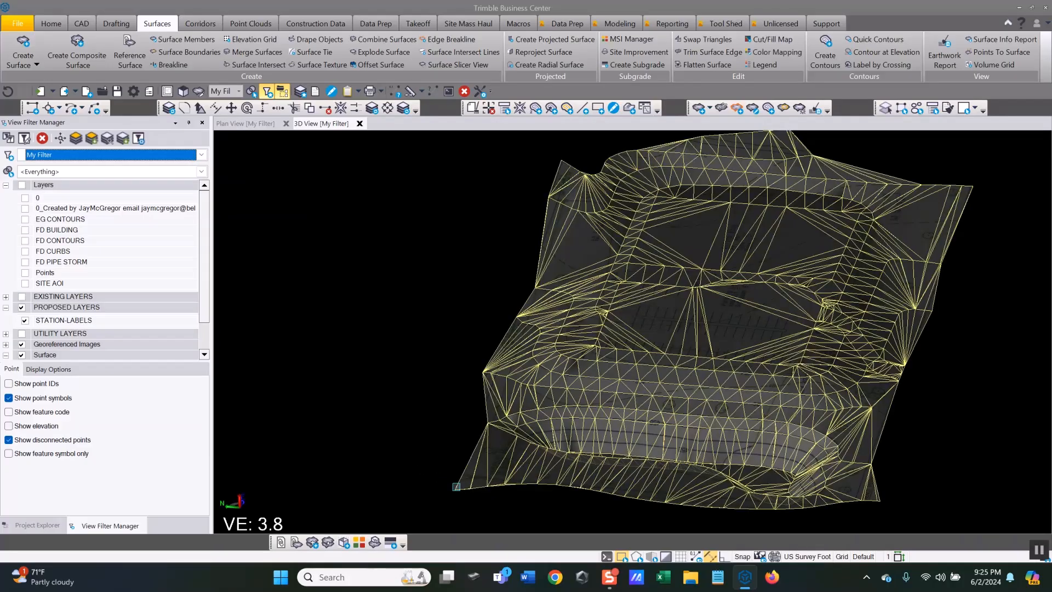
pyautogui.rightClick(430, 359)
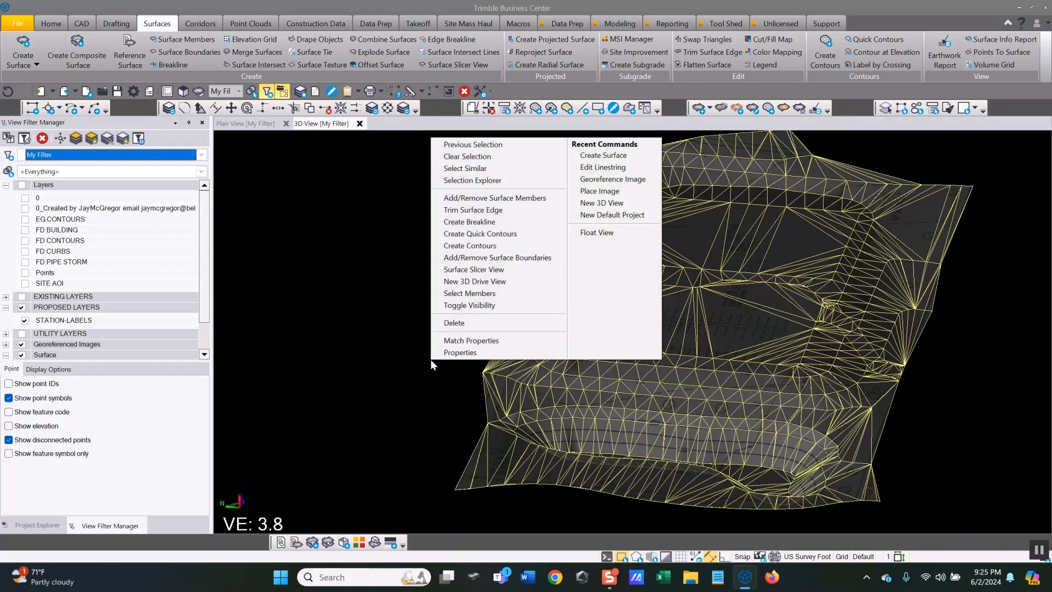
pyautogui.click(453, 352)
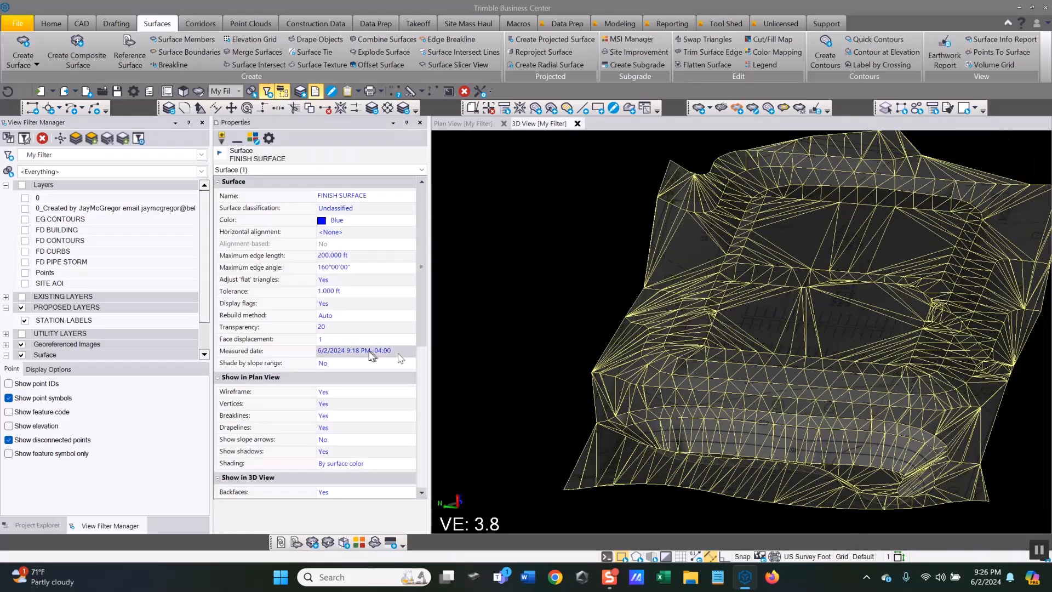
pyautogui.scroll(-5, 337, 356)
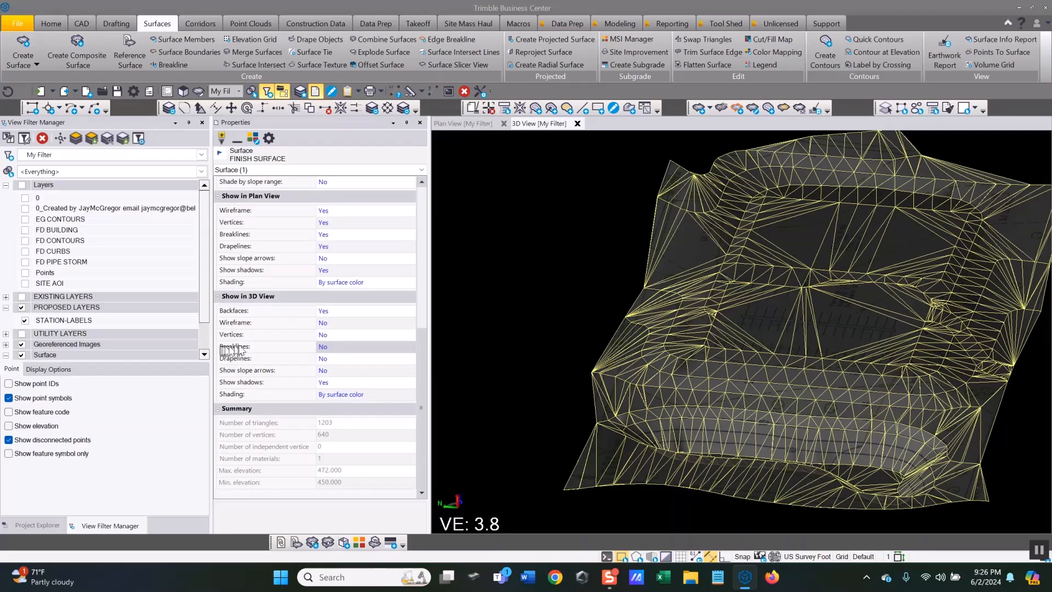
pyautogui.click(344, 351)
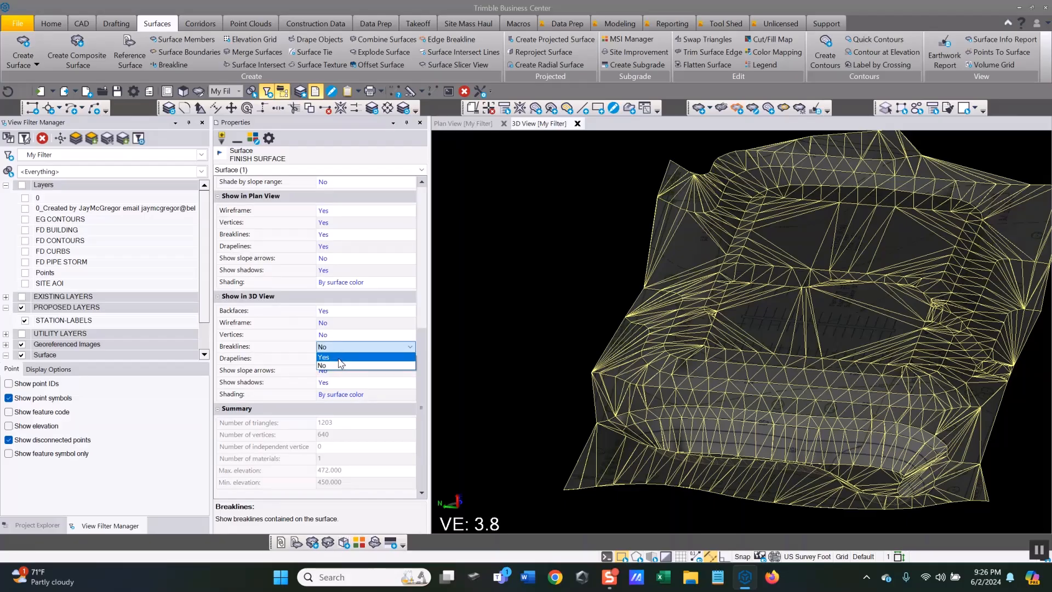
pyautogui.click(340, 357)
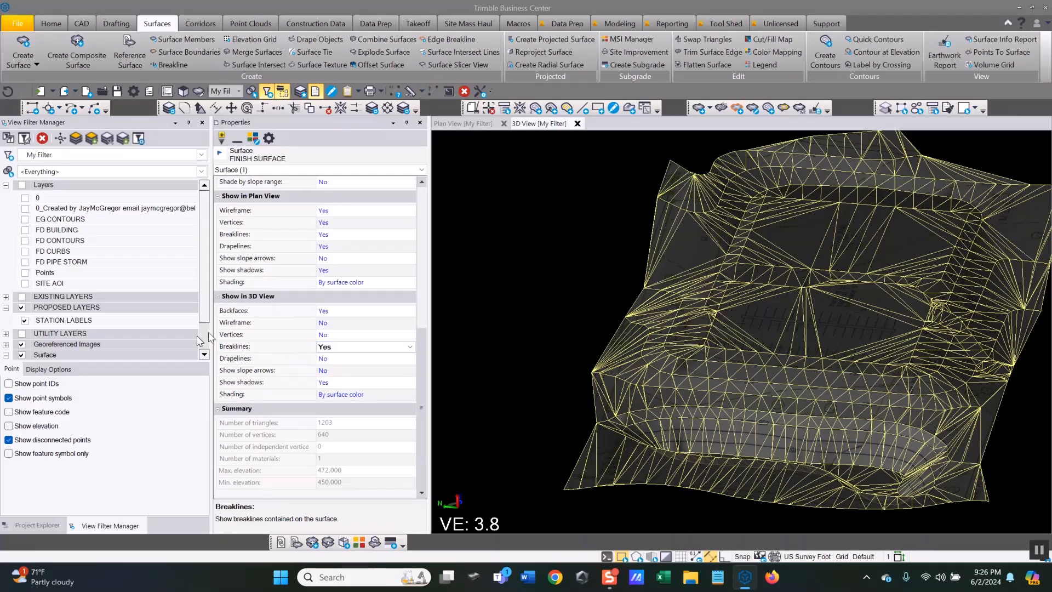
# Set the 3D view vertices of FINISH SURFACE to Yes, and close its properties.
pyautogui.click(338, 335)
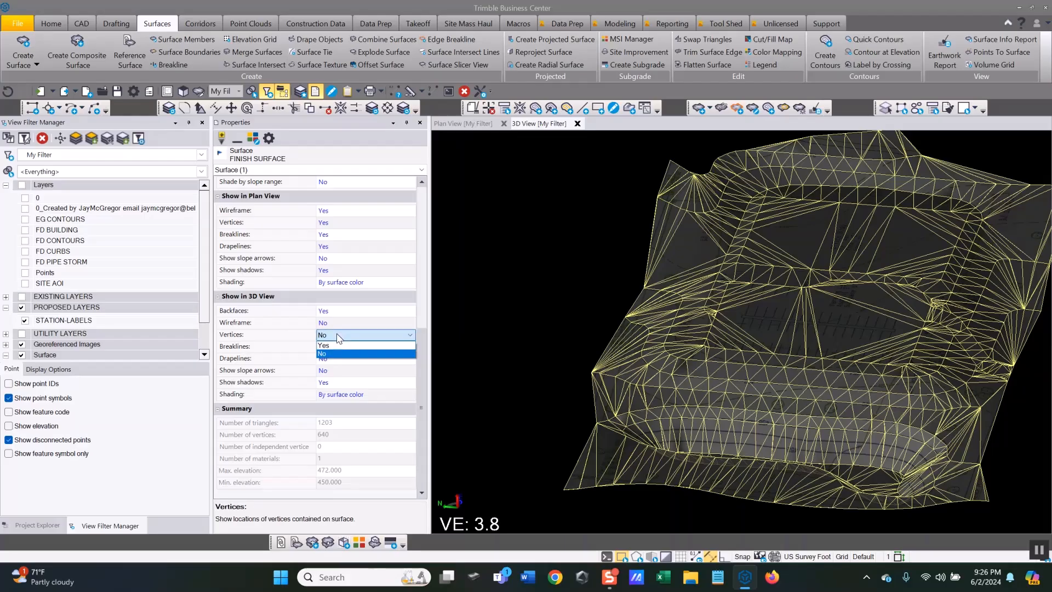
pyautogui.click(338, 336)
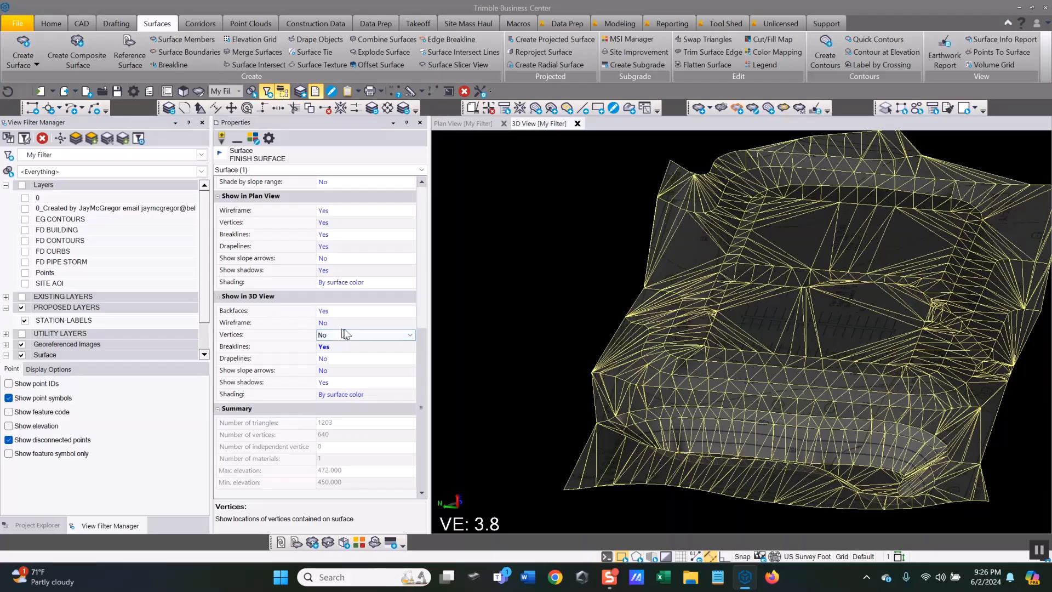
pyautogui.click(362, 335)
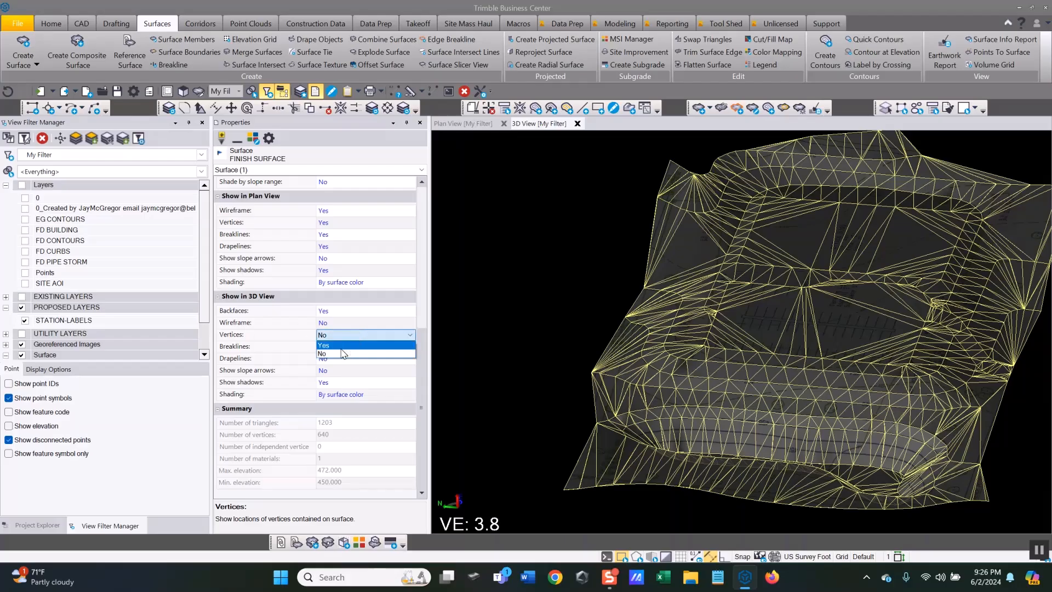
pyautogui.click(341, 345)
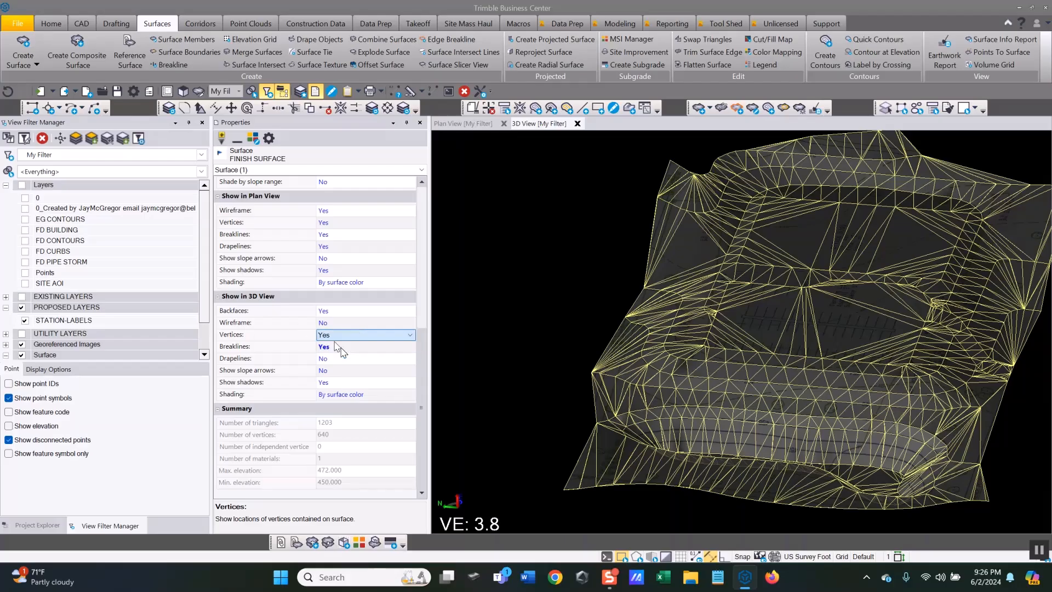
pyautogui.click(421, 123)
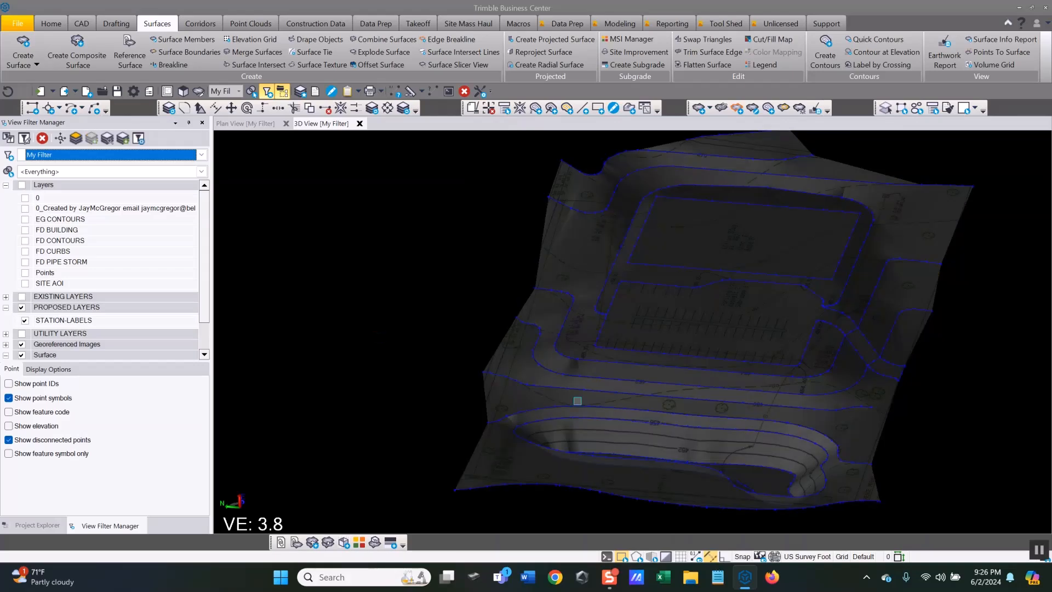
# Inspect the vertices and breaklines of FINISH SURFACE in the 3D view, around the curbs and the pond.
pyautogui.scroll(3, 639, 400)
pyautogui.scroll(4, 491, 320)
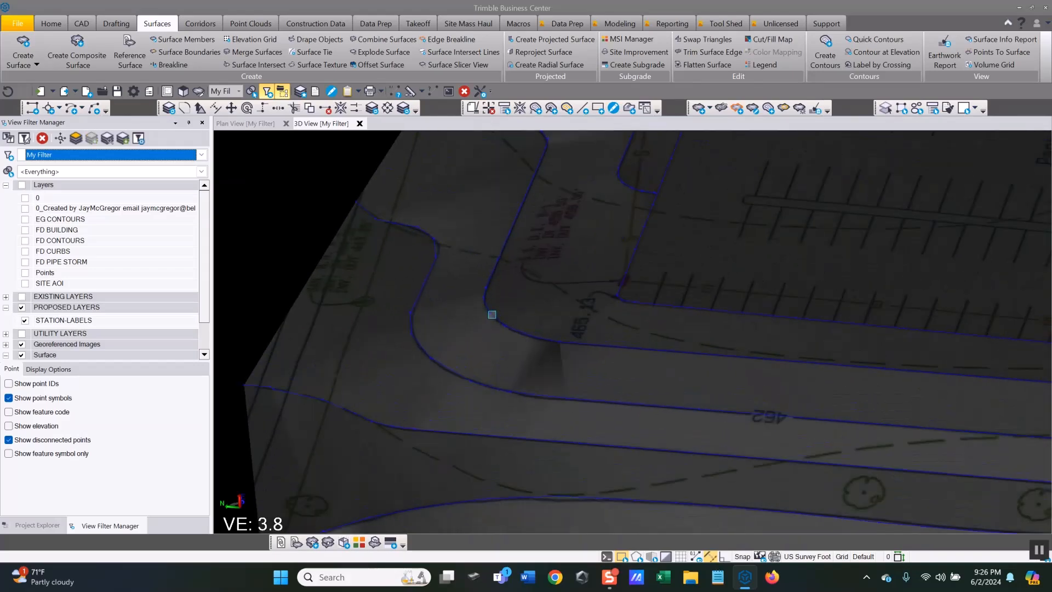
pyautogui.scroll(-2, 513, 295)
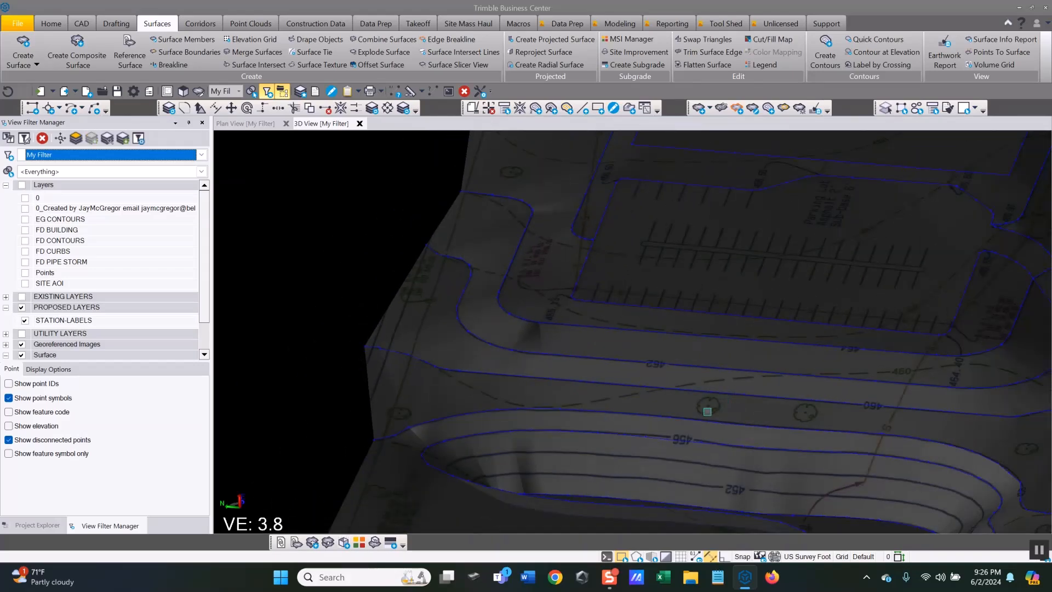
pyautogui.scroll(-2, 562, 418)
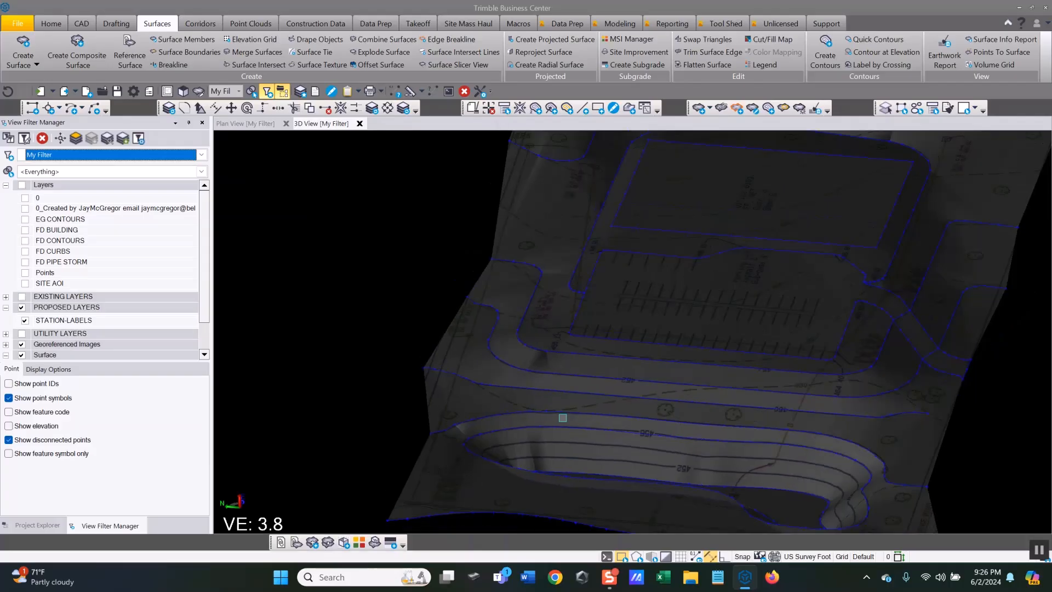
pyautogui.scroll(-2, 765, 375)
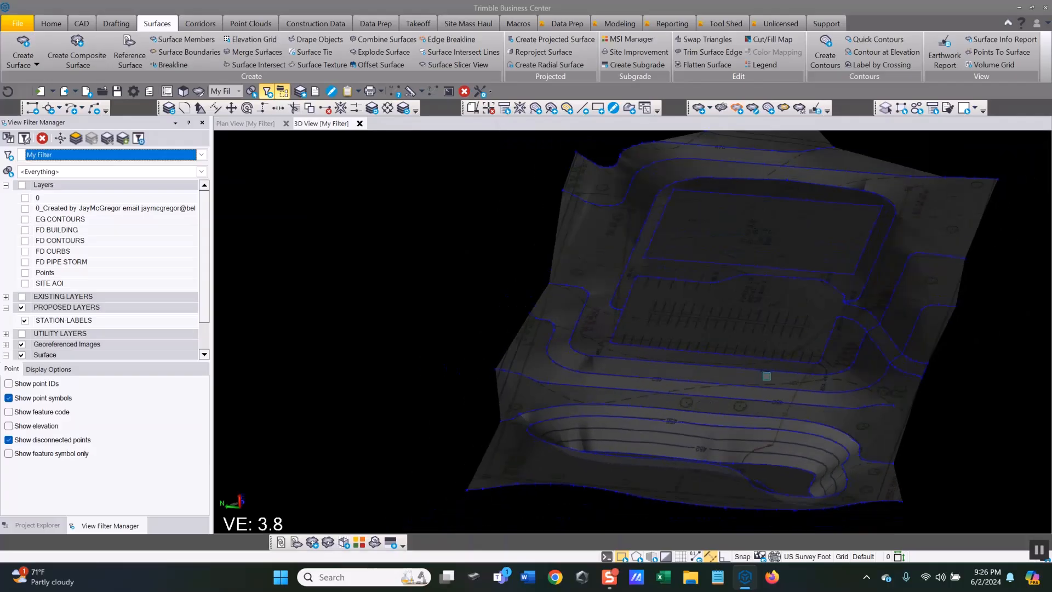
pyautogui.scroll(-1, 760, 388)
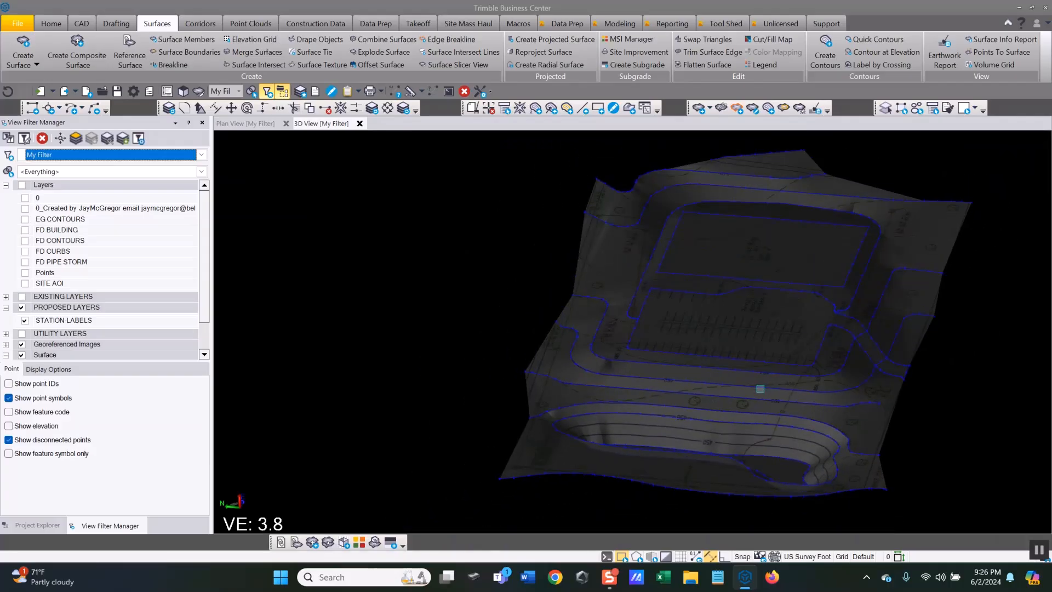
# Set the 3D view vertices of FINISH SURFACE to No in its properties, and review the surface from another angle.
pyautogui.click(604, 359)
pyautogui.rightClick(604, 360)
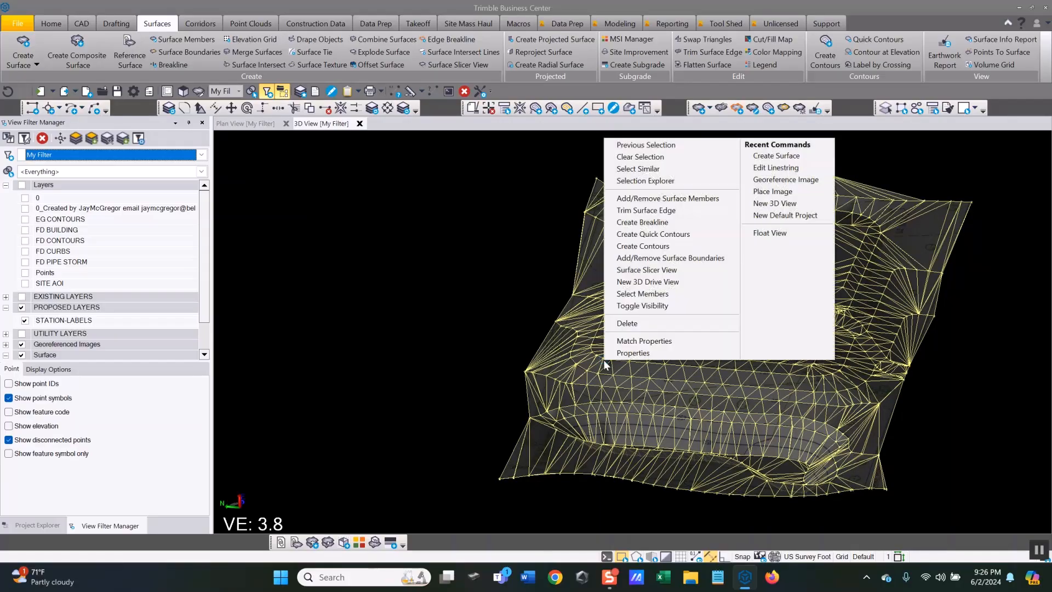
pyautogui.click(619, 354)
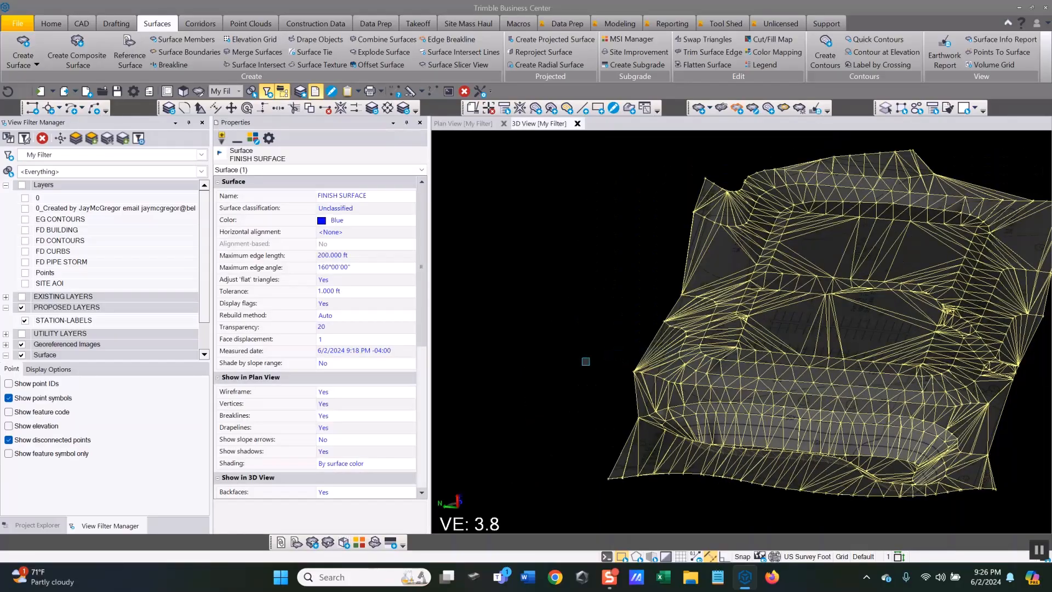
pyautogui.scroll(-5, 328, 383)
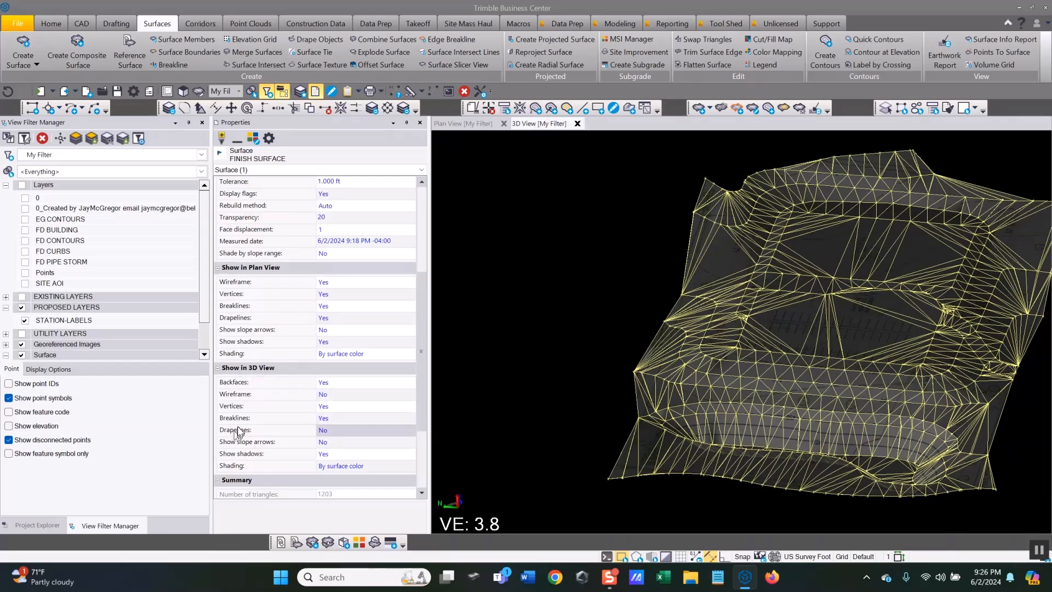
pyautogui.click(327, 409)
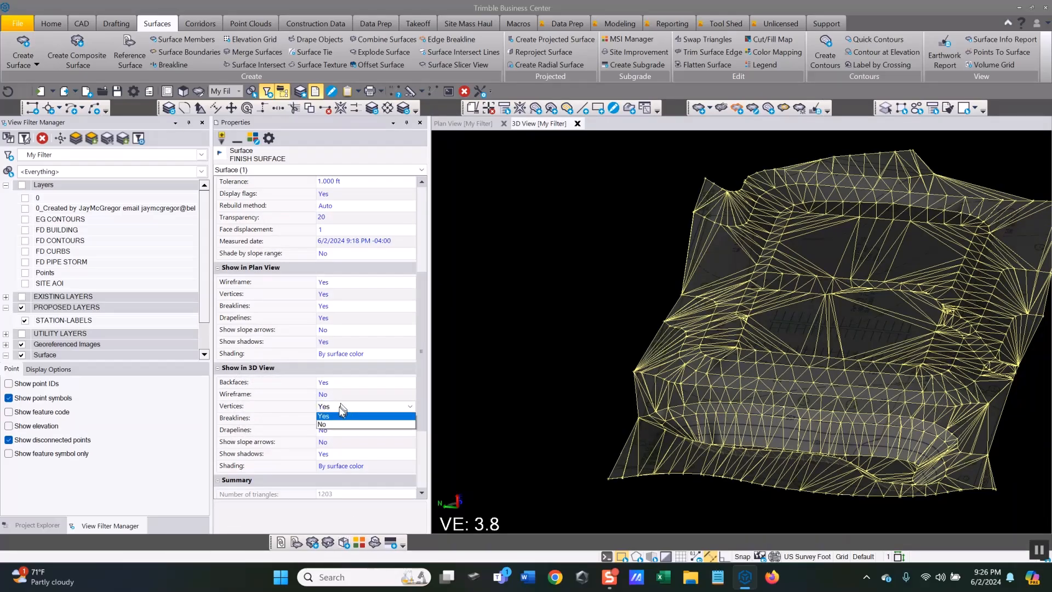
pyautogui.click(335, 429)
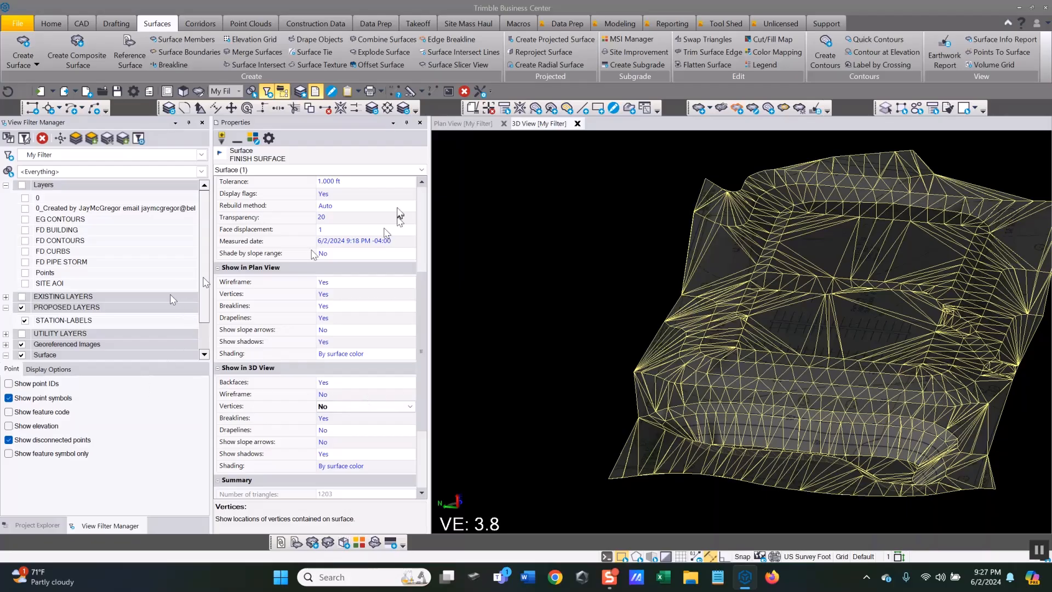
pyautogui.click(420, 123)
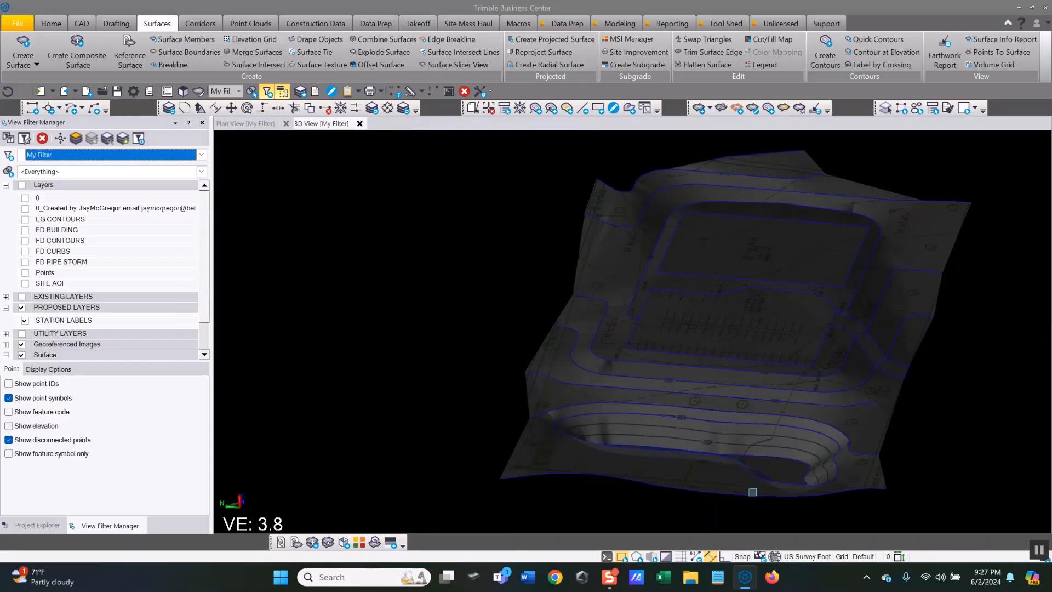
pyautogui.moveTo(753, 492); pyautogui.dragTo(677, 486, button='right')
pyautogui.moveTo(919, 419); pyautogui.dragTo(557, 377, button='middle')
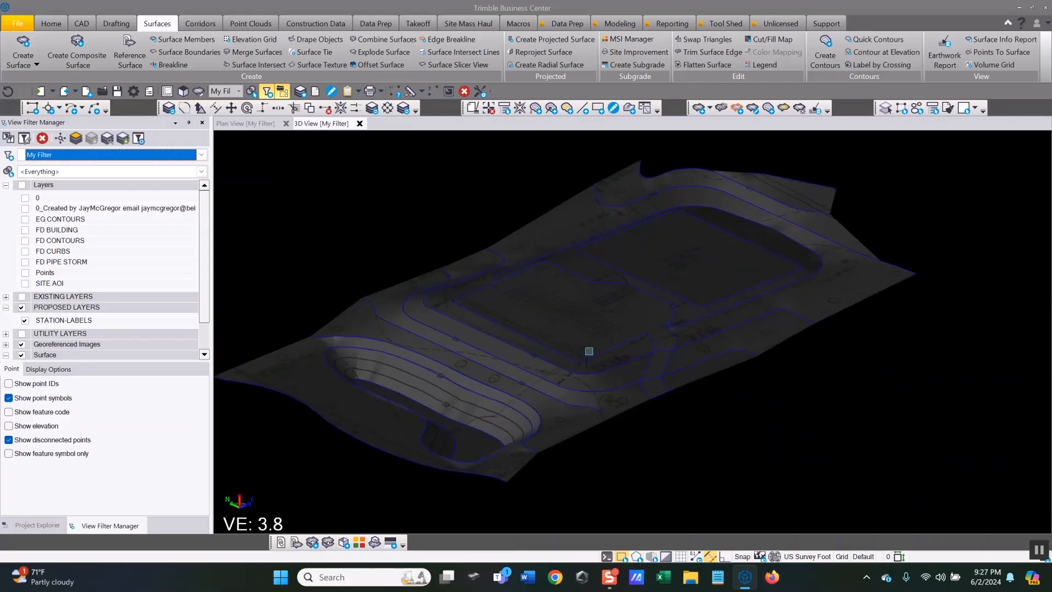
pyautogui.scroll(-2, 585, 345)
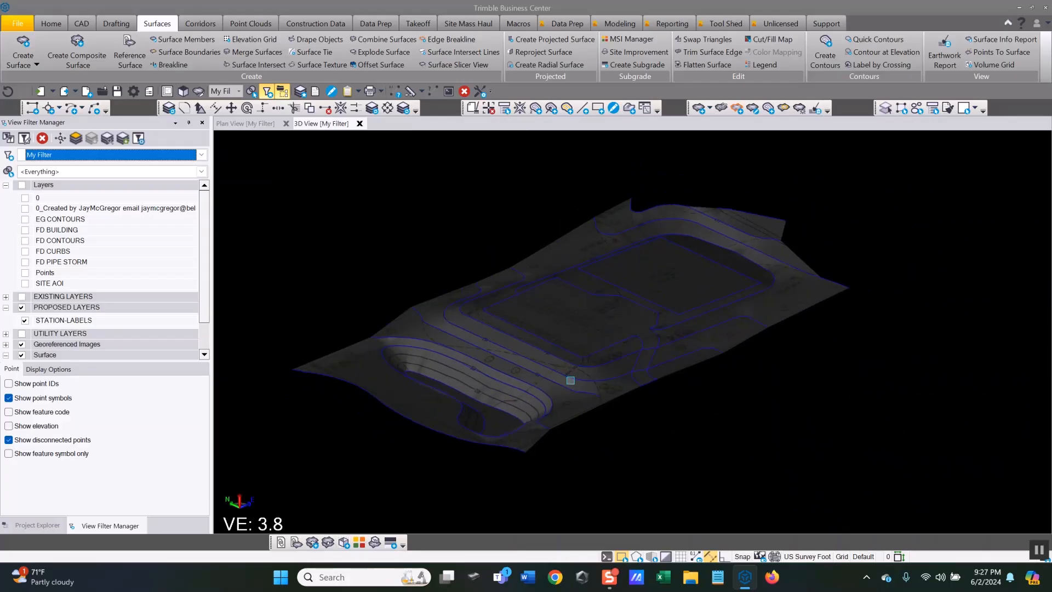
# Set the 3D view shadows of FINISH SURFACE to No in its properties, and review the unshaded surface.
pyautogui.scroll(2, 573, 381)
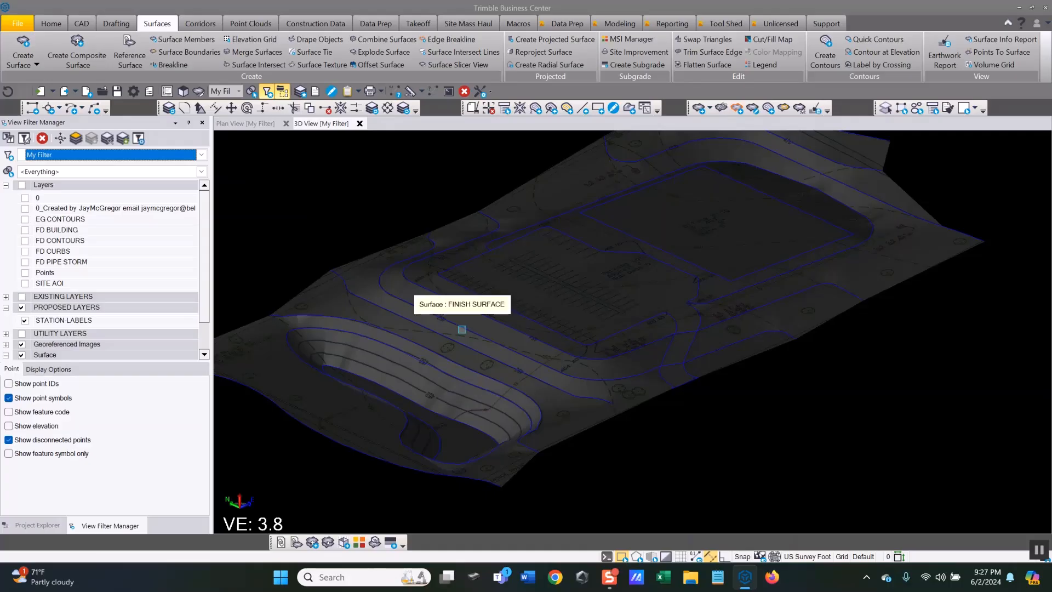
pyautogui.click(462, 329)
pyautogui.rightClick(462, 329)
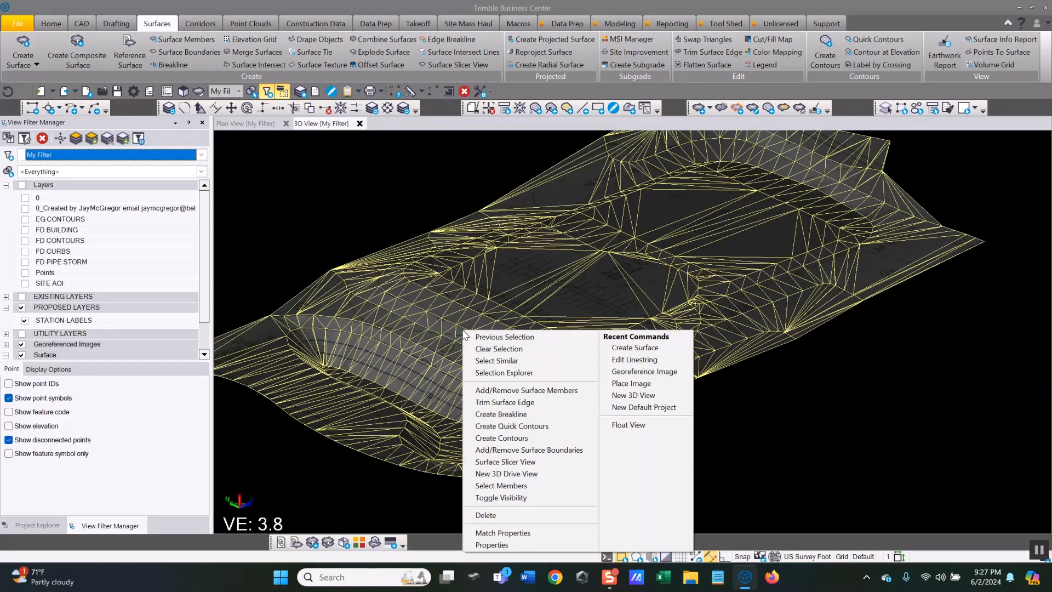
pyautogui.click(484, 545)
pyautogui.scroll(-4, 373, 411)
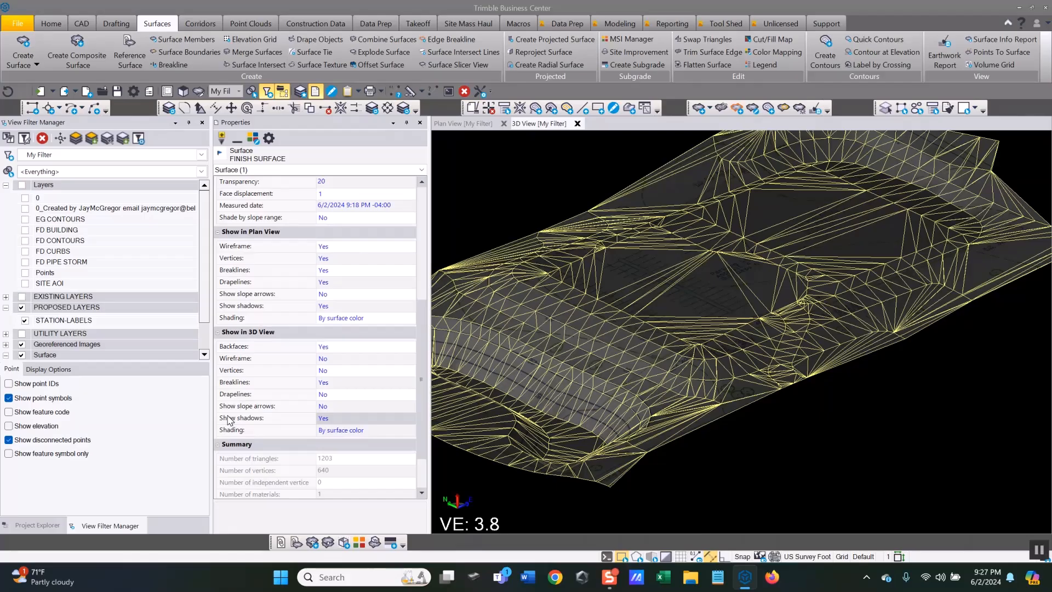
pyautogui.click(351, 418)
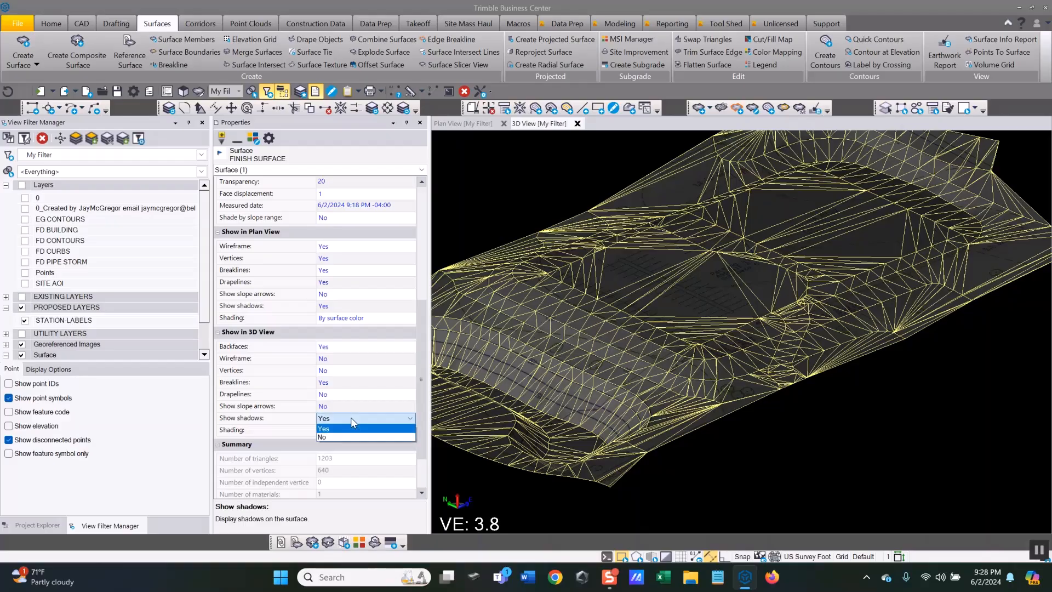
pyautogui.click(351, 418)
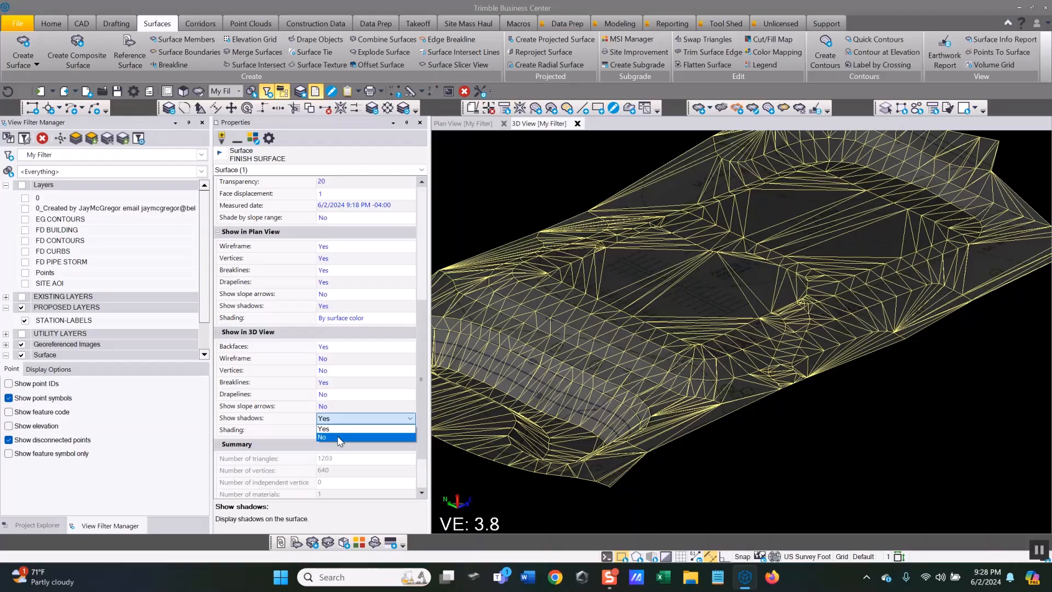
pyautogui.click(340, 437)
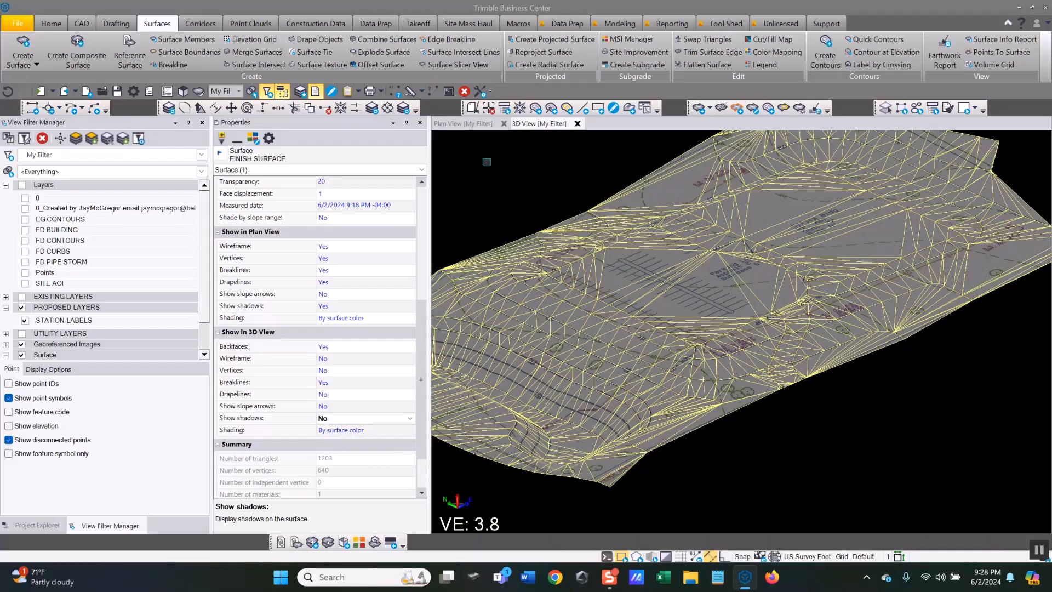
pyautogui.click(420, 122)
pyautogui.click(651, 469)
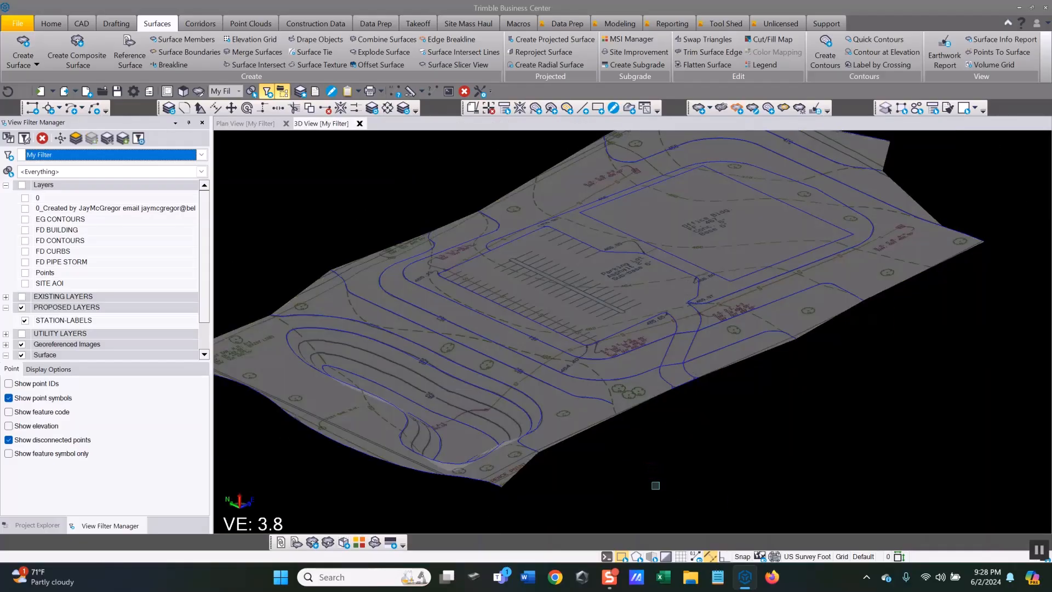
pyautogui.moveTo(510, 391)
pyautogui.mouseDown(button='right')
pyautogui.moveTo(559, 414)
pyautogui.moveTo(459, 406)
pyautogui.moveTo(442, 393)
pyautogui.moveTo(537, 404)
pyautogui.moveTo(597, 400)
pyautogui.moveTo(600, 384)
pyautogui.moveTo(608, 391)
pyautogui.moveTo(569, 387)
pyautogui.mouseUp(button='right')
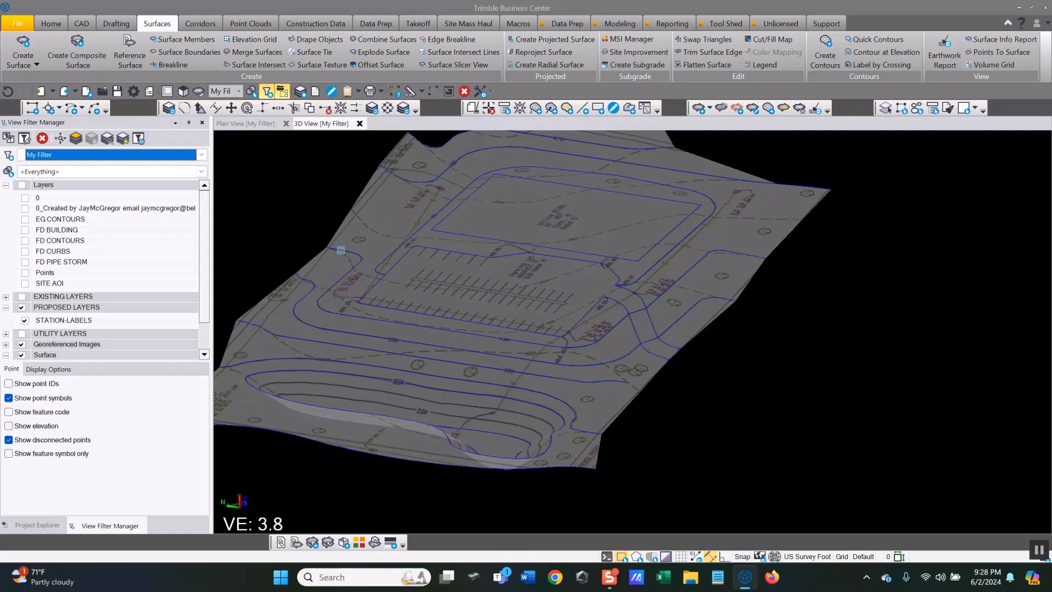
# Set the 3D view shadows of FINISH SURFACE back to Yes in its properties, and close them.
pyautogui.click(341, 250)
pyautogui.rightClick(340, 250)
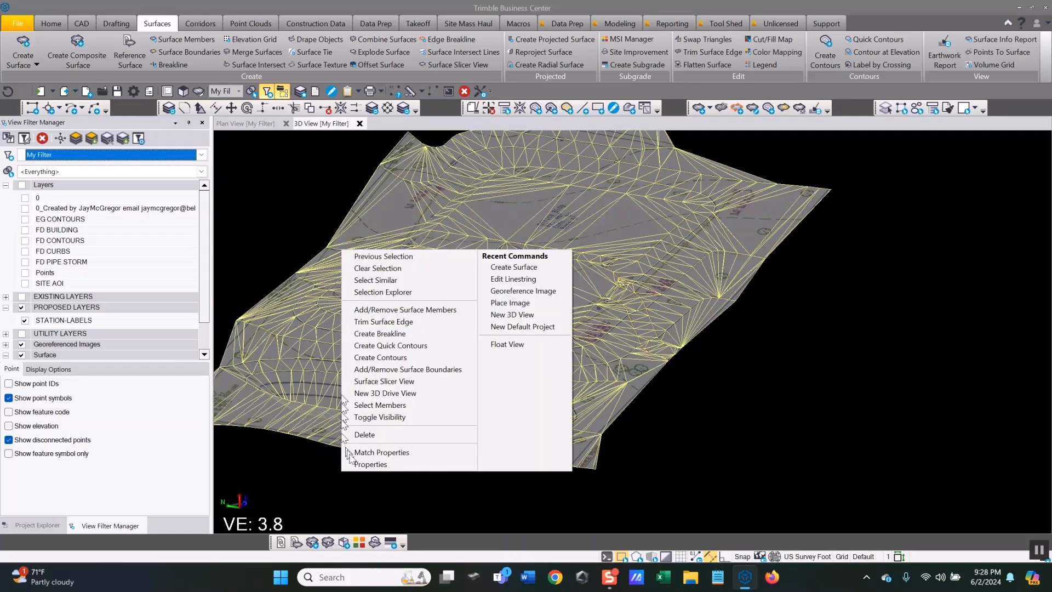
pyautogui.click(370, 463)
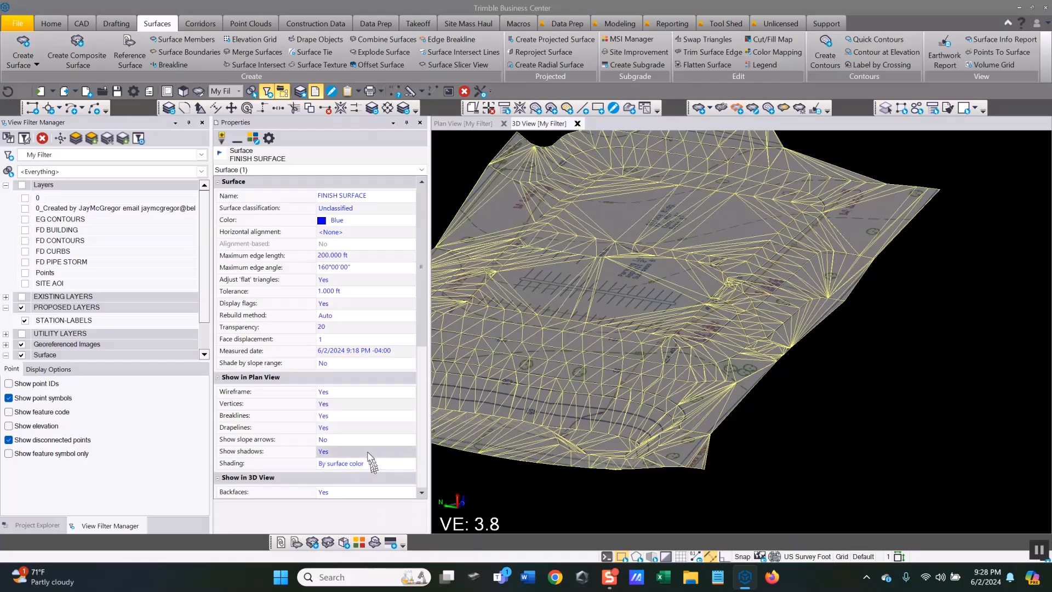
pyautogui.scroll(-3, 360, 406)
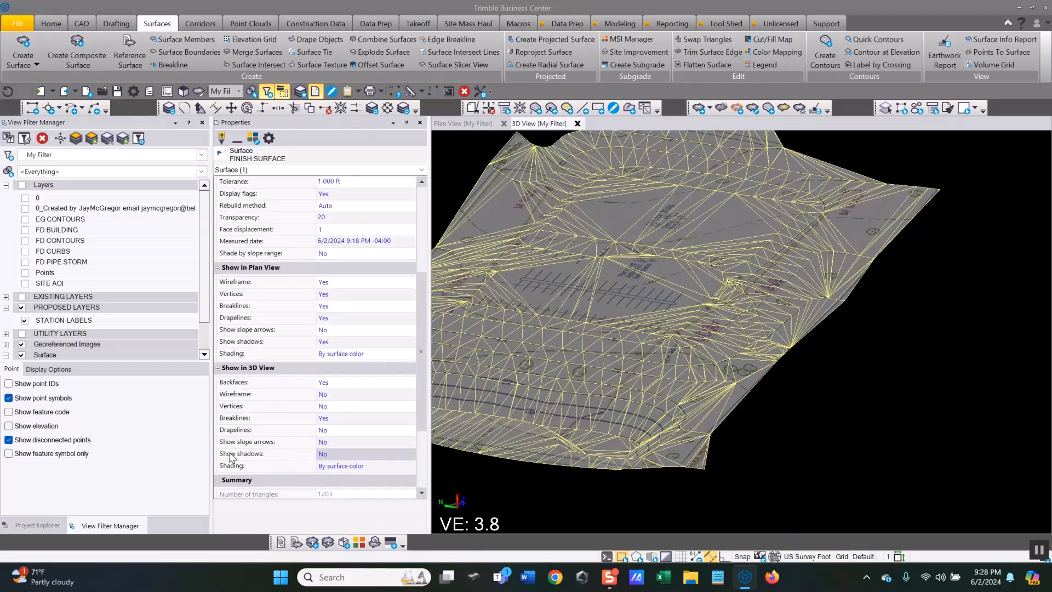
pyautogui.click(343, 458)
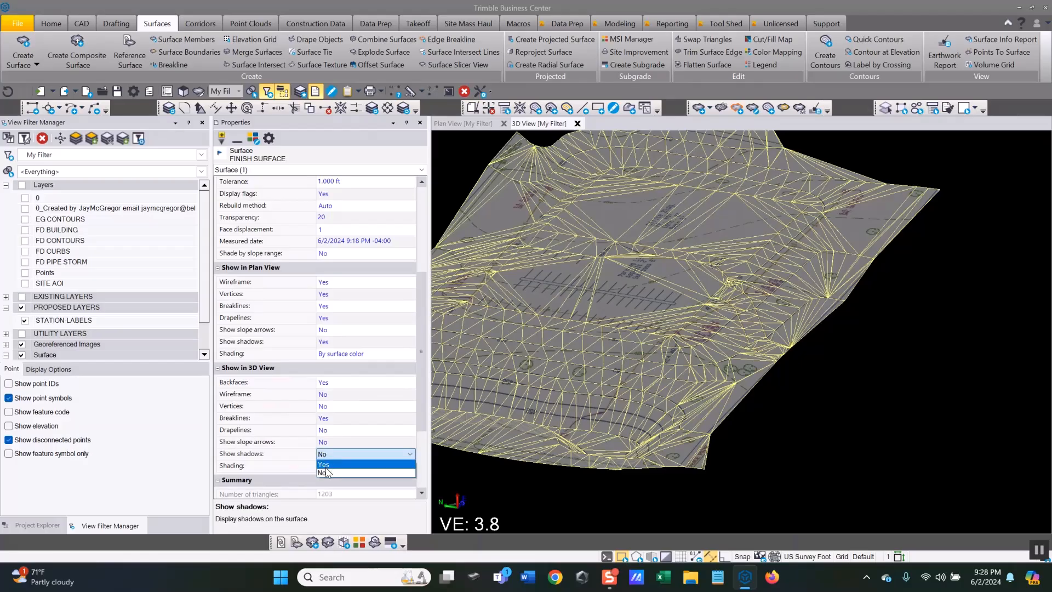
pyautogui.click(326, 467)
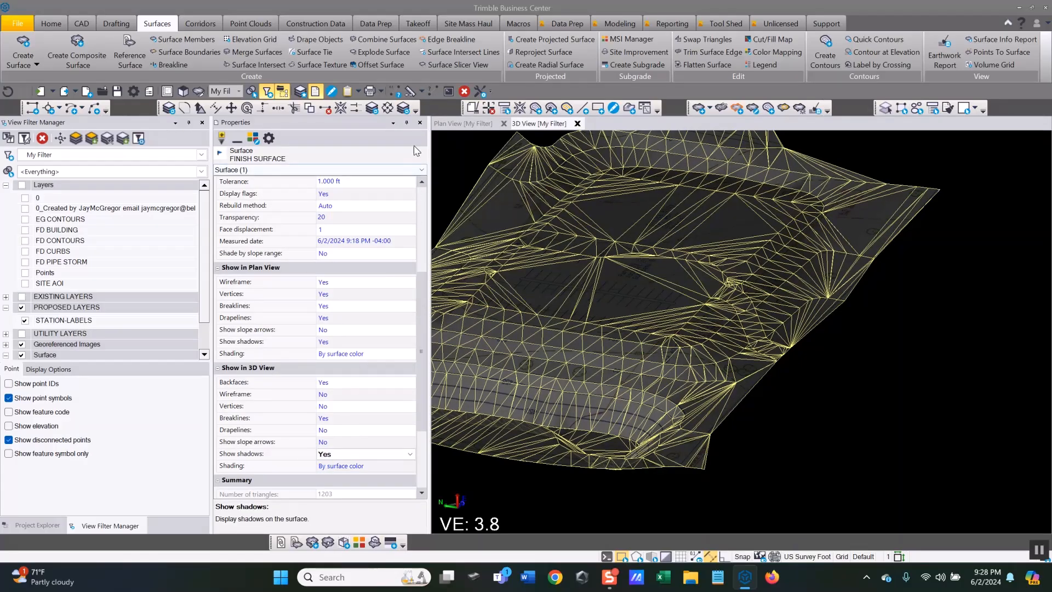
pyautogui.click(420, 123)
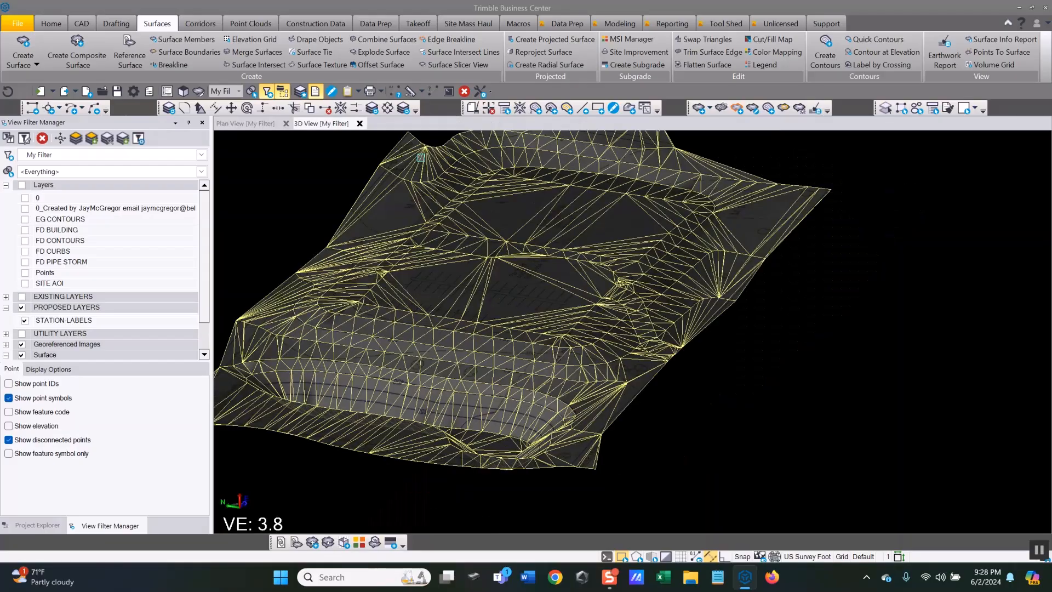
pyautogui.click(719, 479)
pyautogui.scroll(-1, 732, 448)
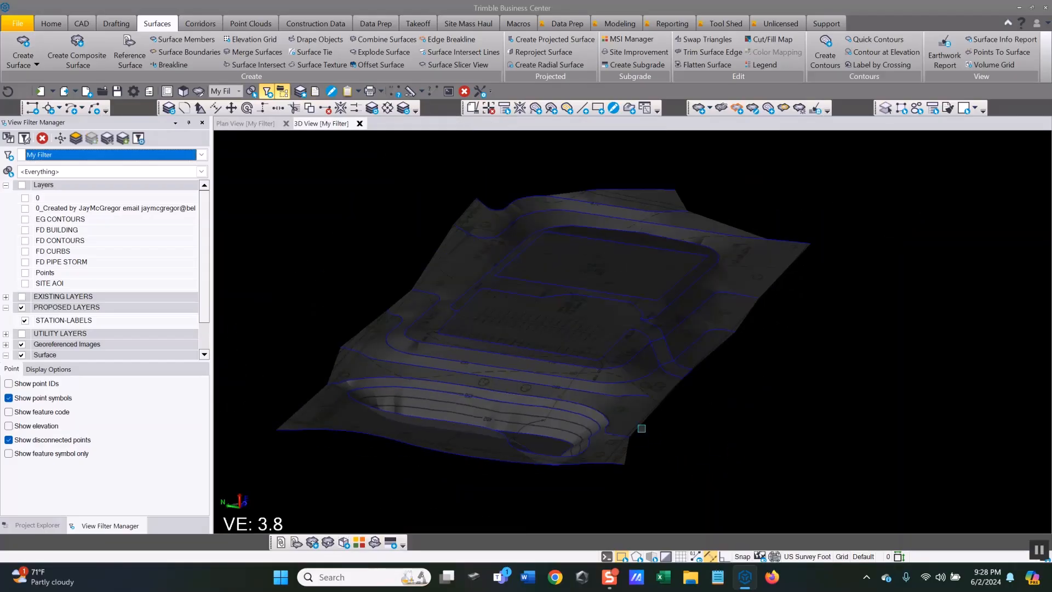
pyautogui.moveTo(570, 399); pyautogui.dragTo(548, 384, button='right')
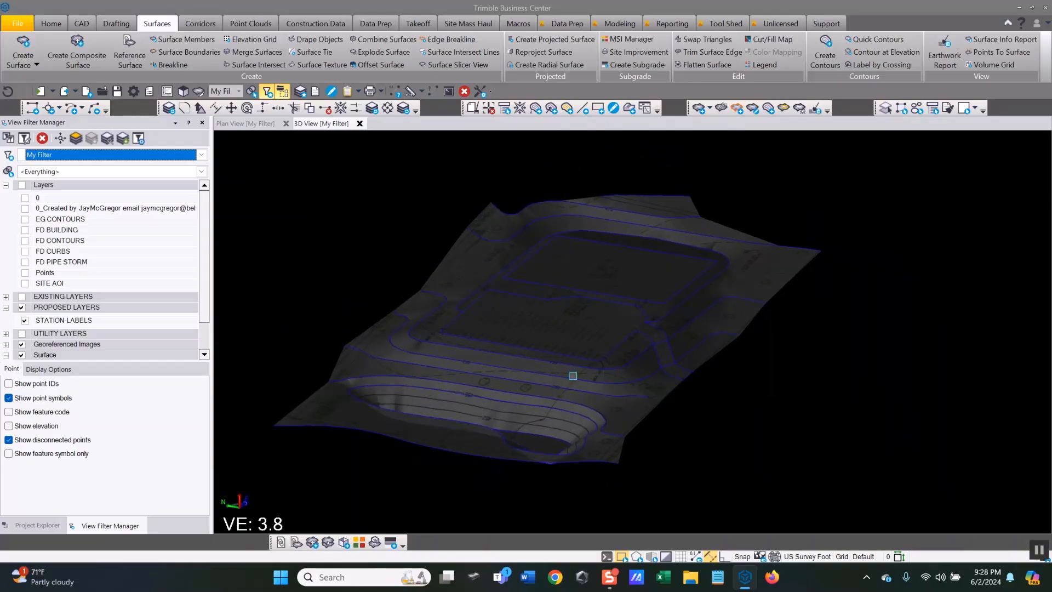
# Set the display style of the imported image Basic Digitization Example.JPG to None in its properties.
pyautogui.click(18, 526)
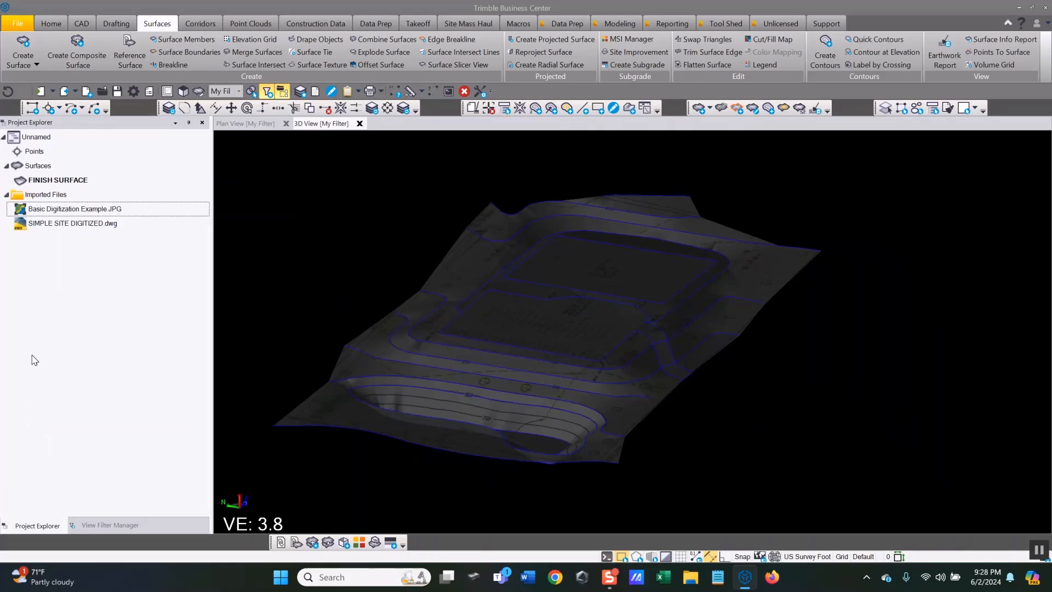
pyautogui.click(64, 210)
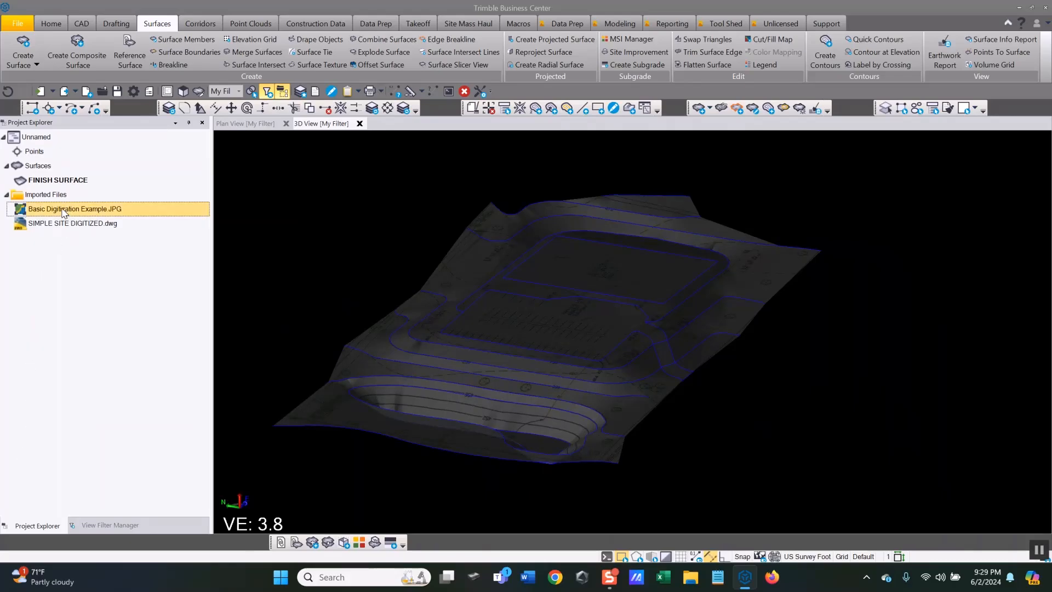
pyautogui.rightClick(63, 212)
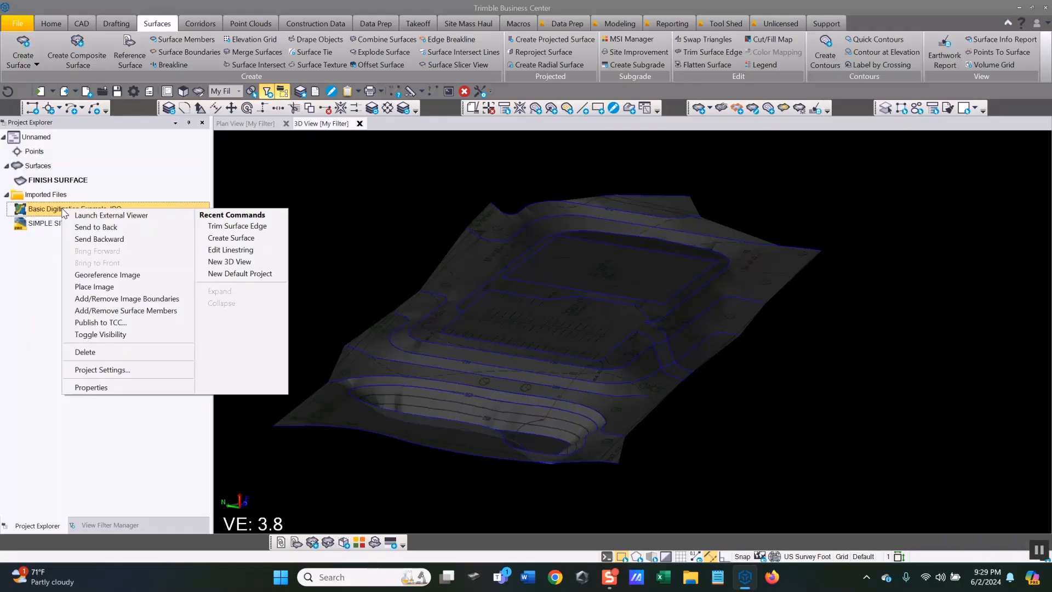
pyautogui.click(99, 389)
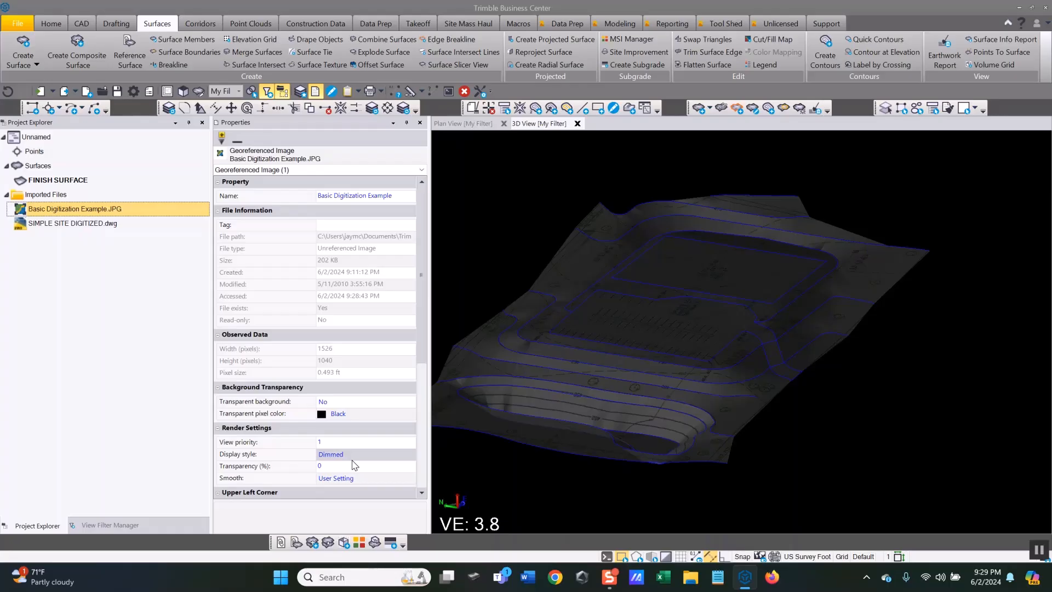
pyautogui.click(354, 455)
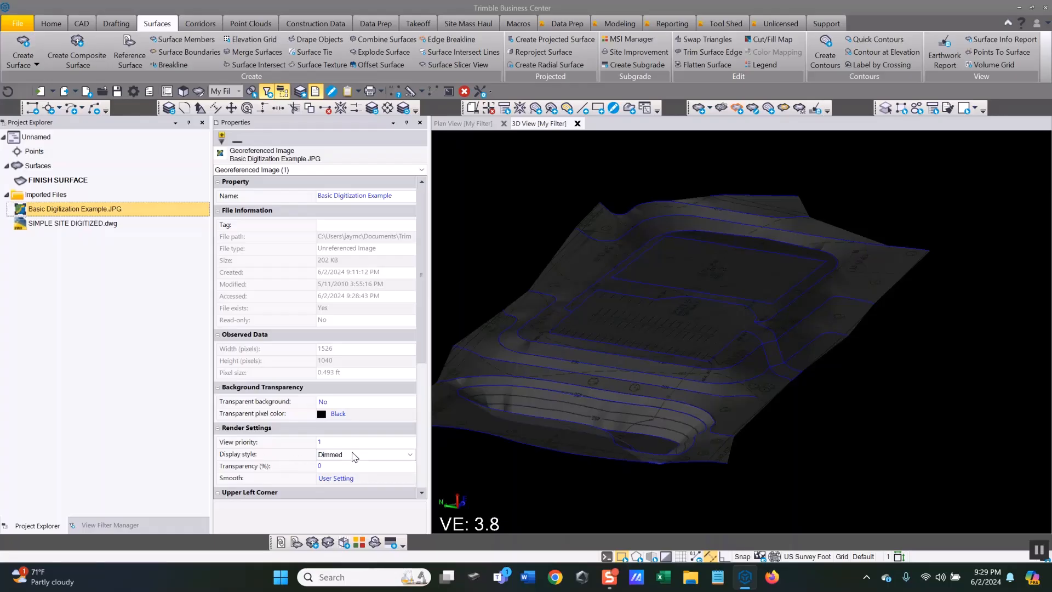
pyautogui.click(354, 455)
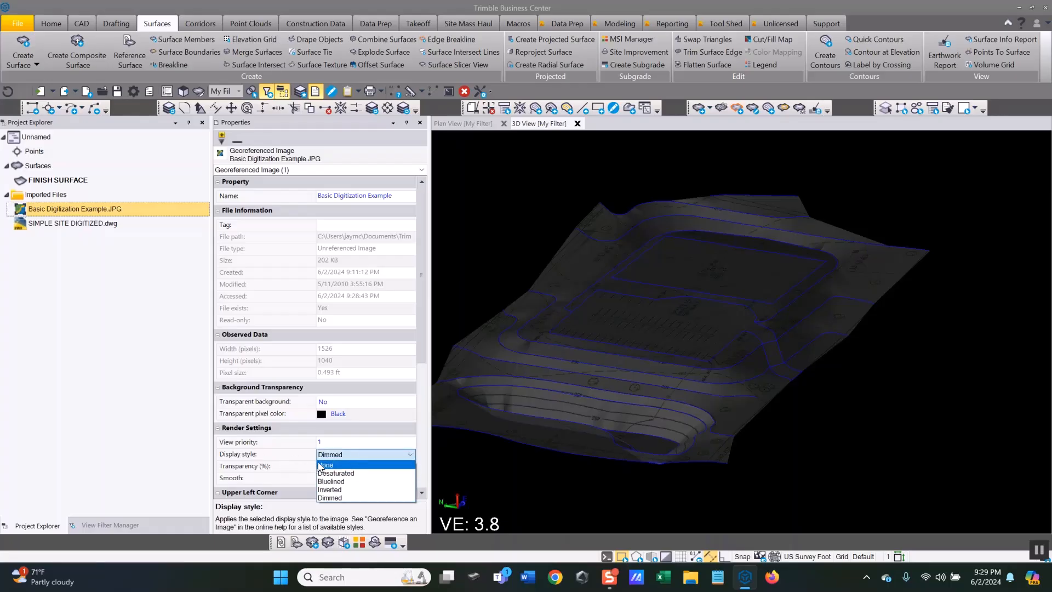
pyautogui.click(324, 465)
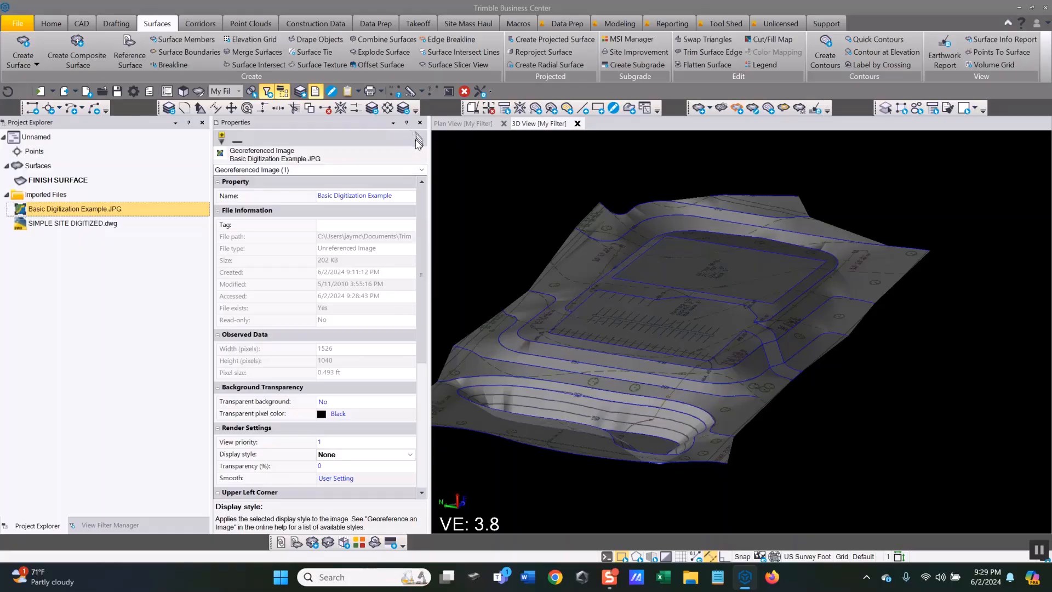
pyautogui.click(420, 122)
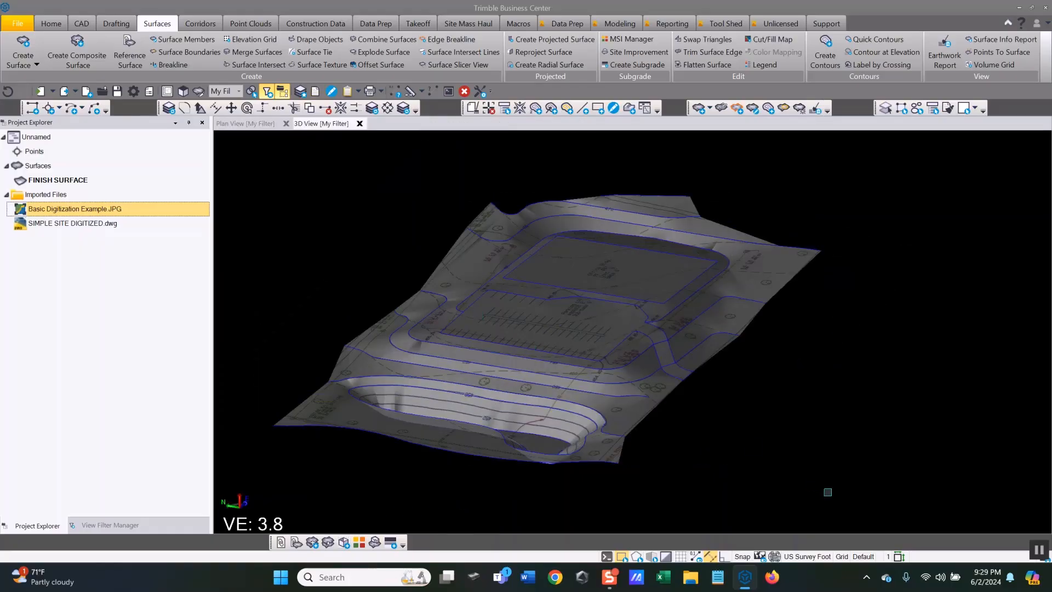
pyautogui.click(793, 466)
# Examine the draped plan image on FINISH SURFACE in 3D, around the pond, parking lot, driveway and building pad.
pyautogui.moveTo(666, 395); pyautogui.dragTo(567, 380, button='right')
pyautogui.moveTo(579, 347); pyautogui.dragTo(664, 441, button='middle')
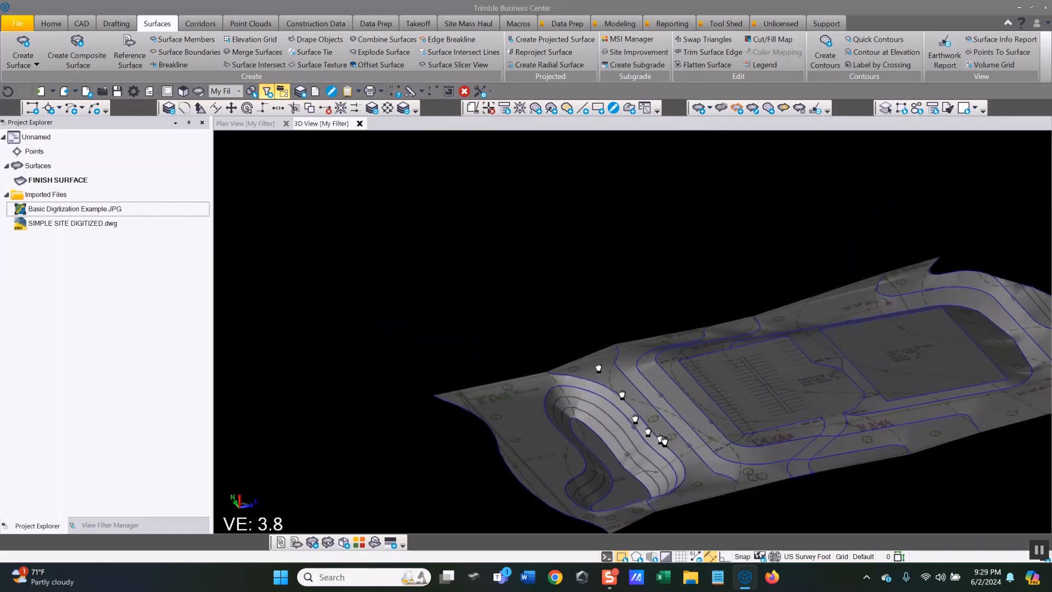
pyautogui.scroll(4, 664, 441)
pyautogui.moveTo(739, 471); pyautogui.dragTo(787, 478, button='right')
pyautogui.scroll(-2, 420, 416)
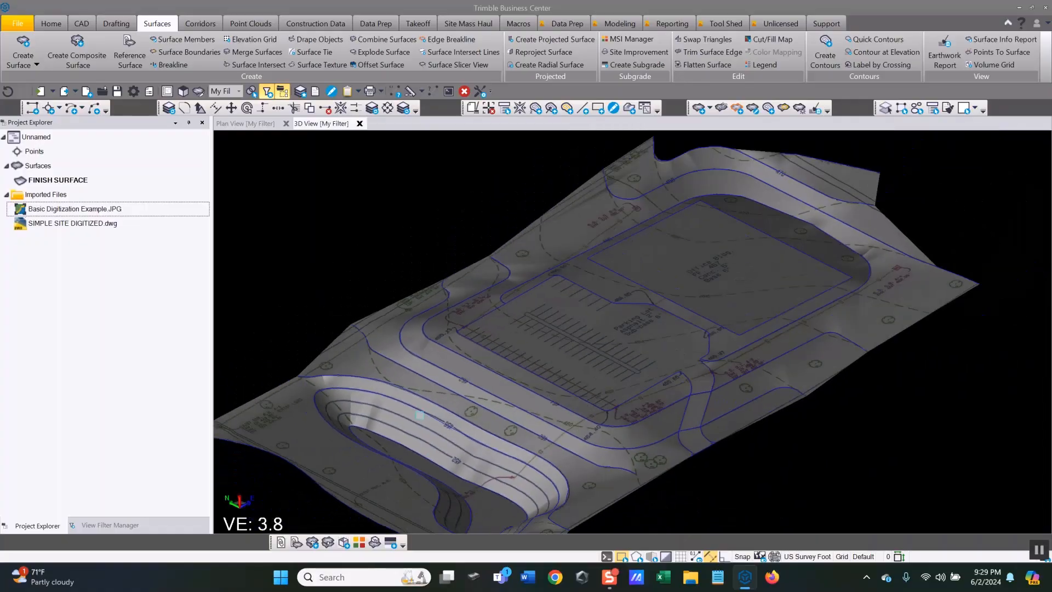
pyautogui.scroll(-2, 420, 415)
pyautogui.moveTo(357, 380)
pyautogui.mouseDown(button='right')
pyautogui.moveTo(437, 389)
pyautogui.moveTo(441, 374)
pyautogui.mouseUp(button='right')
pyautogui.scroll(5, 445, 370)
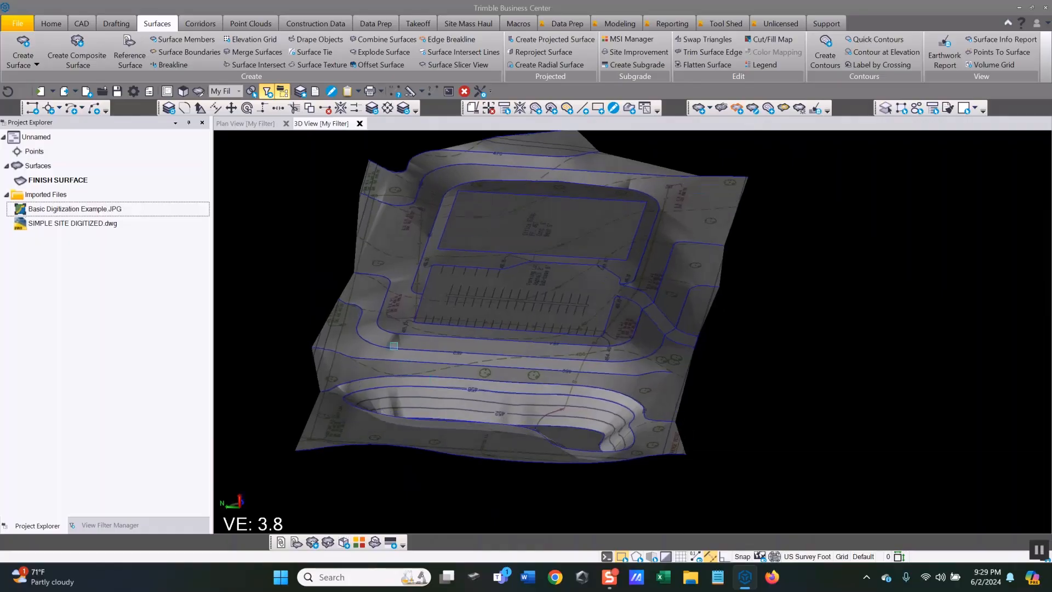
pyautogui.scroll(-5, 345, 340)
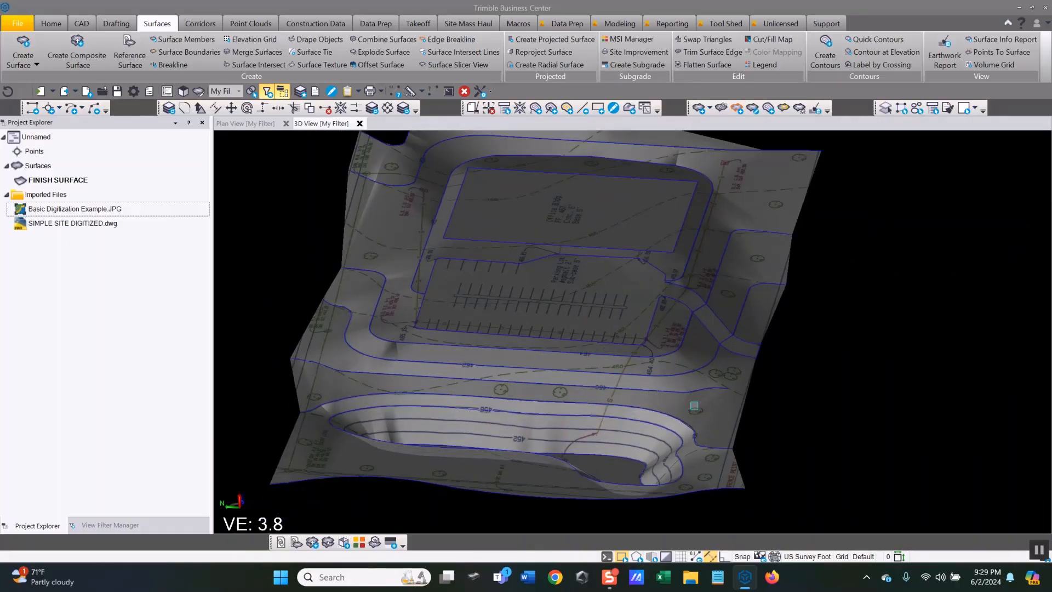
pyautogui.scroll(2, 757, 268)
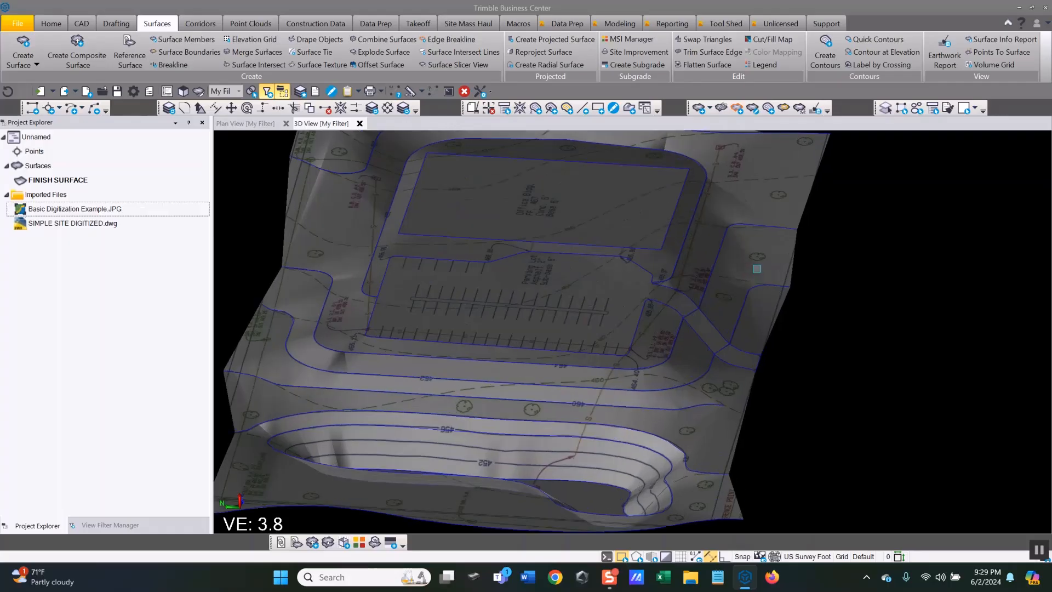
pyautogui.moveTo(761, 276); pyautogui.dragTo(578, 267, button='middle')
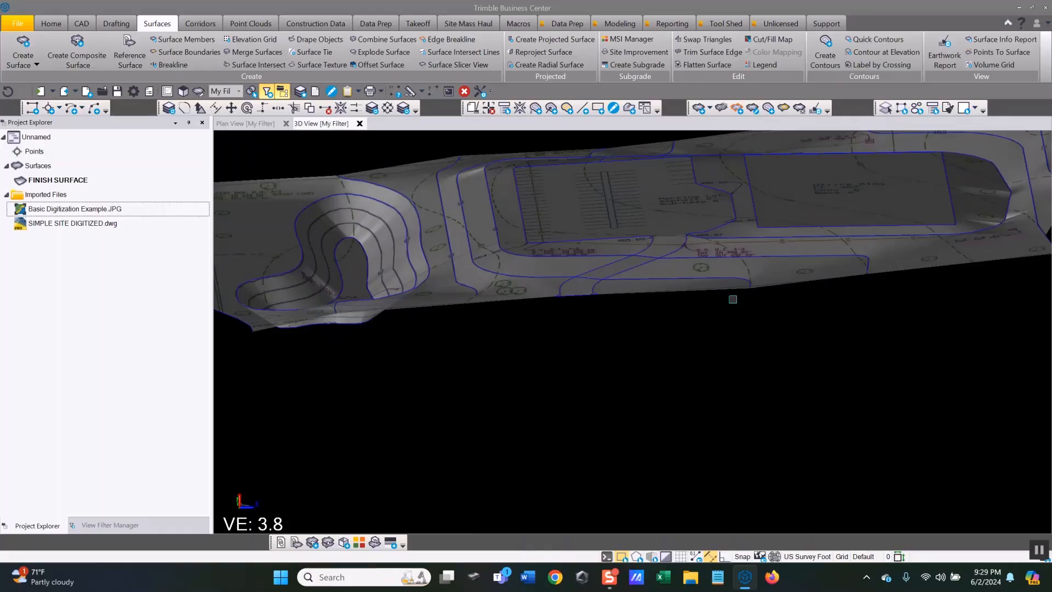
pyautogui.scroll(-2, 779, 244)
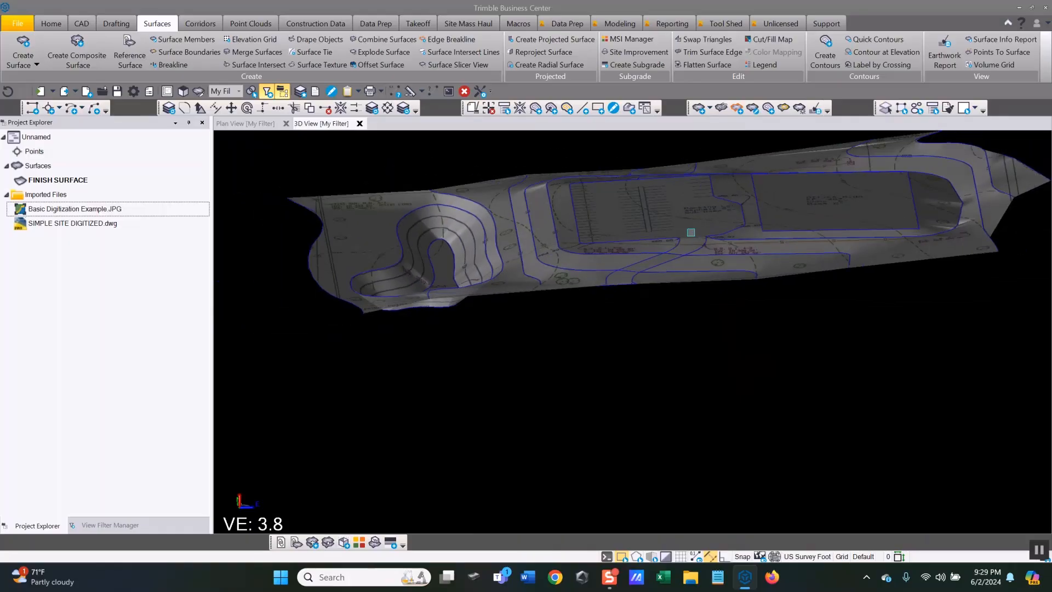
pyautogui.moveTo(589, 250); pyautogui.dragTo(583, 323, button='middle')
pyautogui.scroll(3, 734, 277)
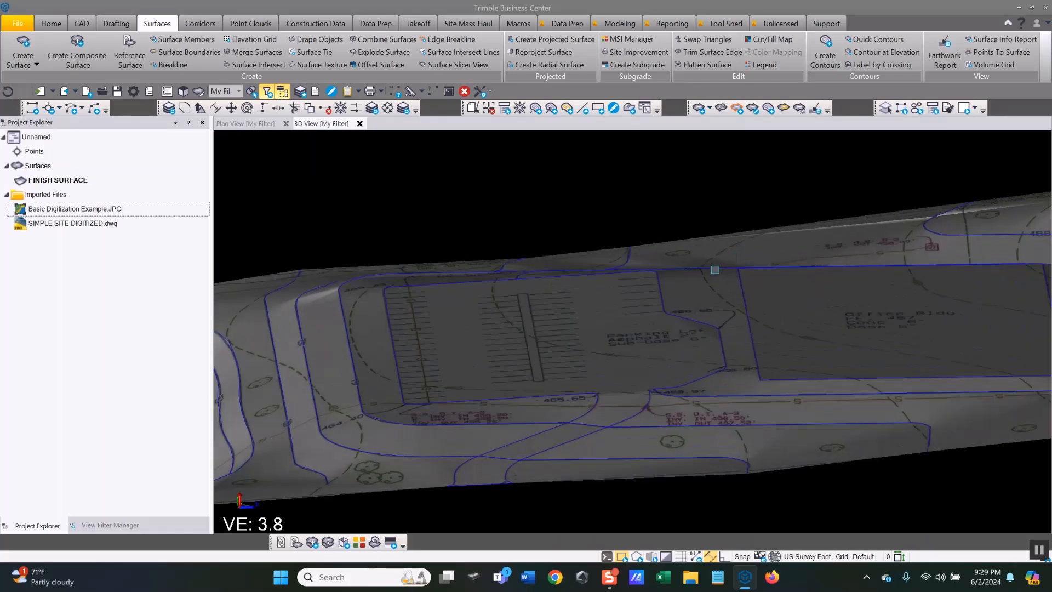
pyautogui.moveTo(715, 271); pyautogui.dragTo(871, 287, button='middle')
pyautogui.scroll(-3, 872, 284)
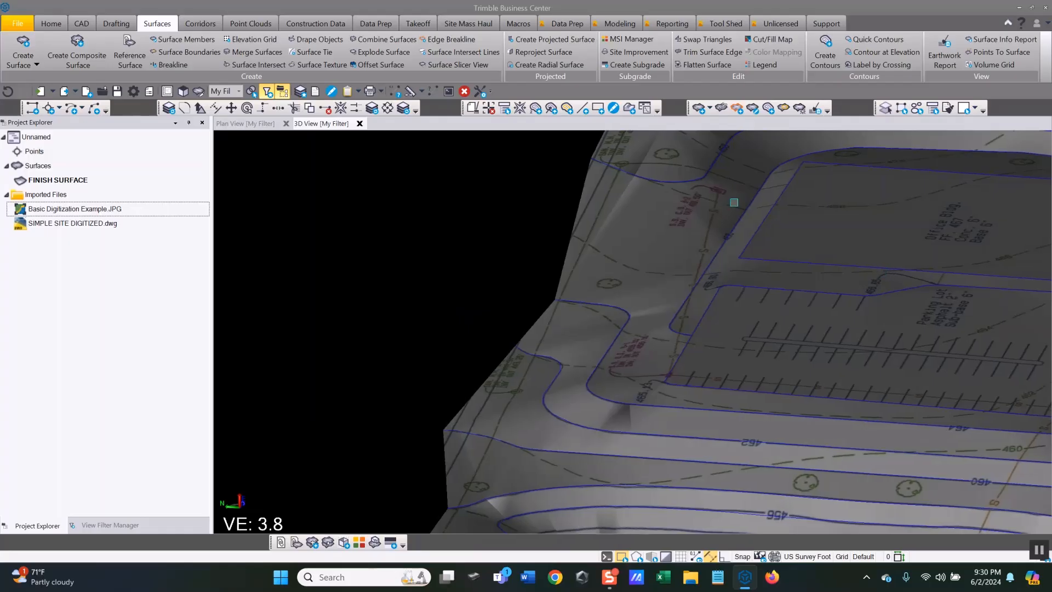
pyautogui.scroll(-2, 649, 212)
pyautogui.scroll(-2, 669, 224)
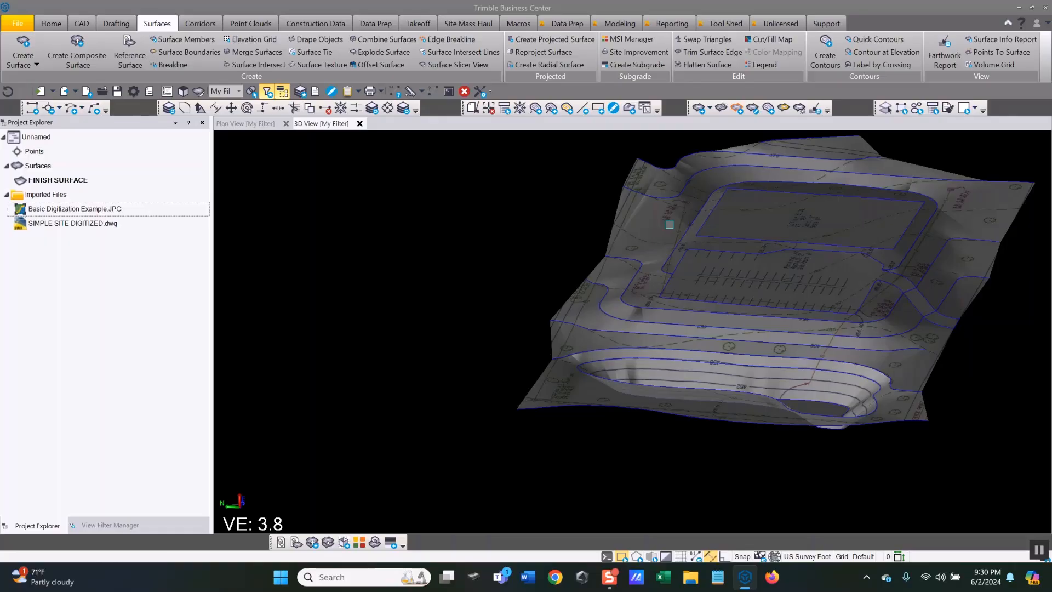
pyautogui.moveTo(806, 275); pyautogui.dragTo(698, 312, button='middle')
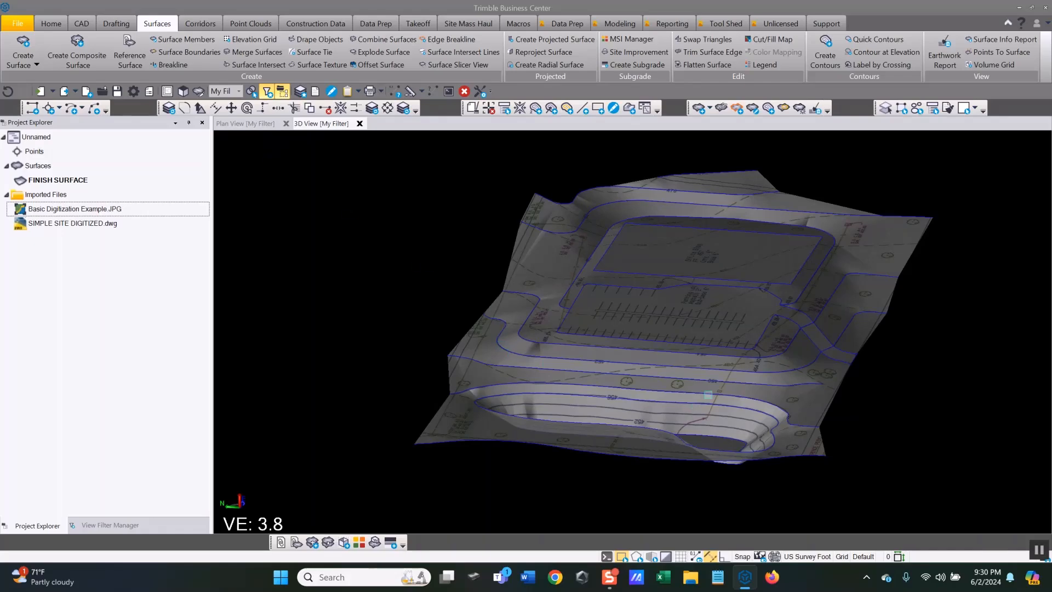
# Examine FINISH SURFACE in 3D from the side and from below, around the pond.
pyautogui.moveTo(794, 393); pyautogui.dragTo(636, 382, button='right')
pyautogui.moveTo(928, 352); pyautogui.dragTo(445, 408, button='middle')
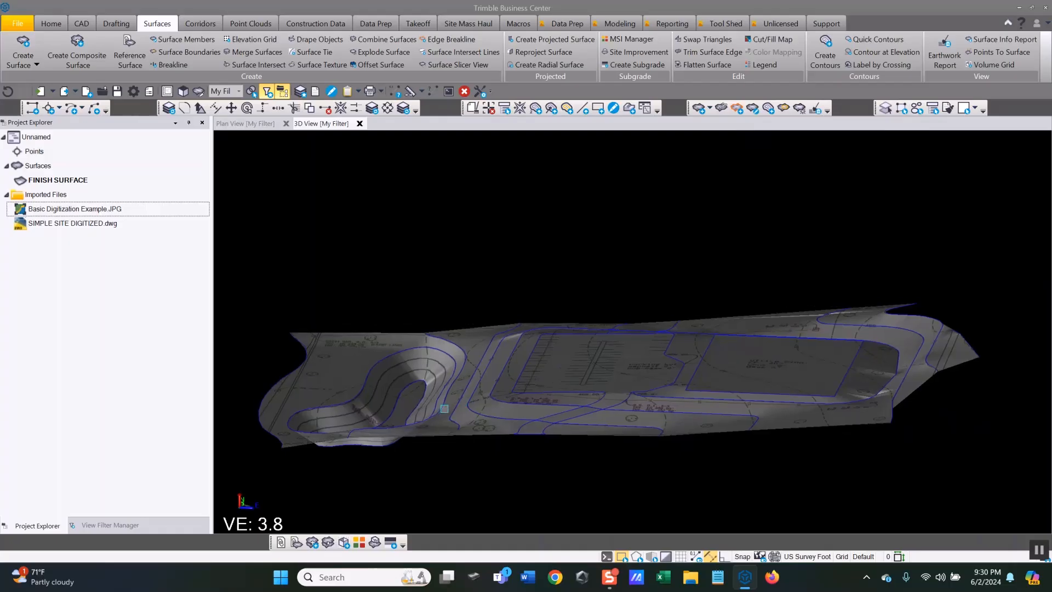
pyautogui.moveTo(457, 421); pyautogui.dragTo(448, 387, button='right')
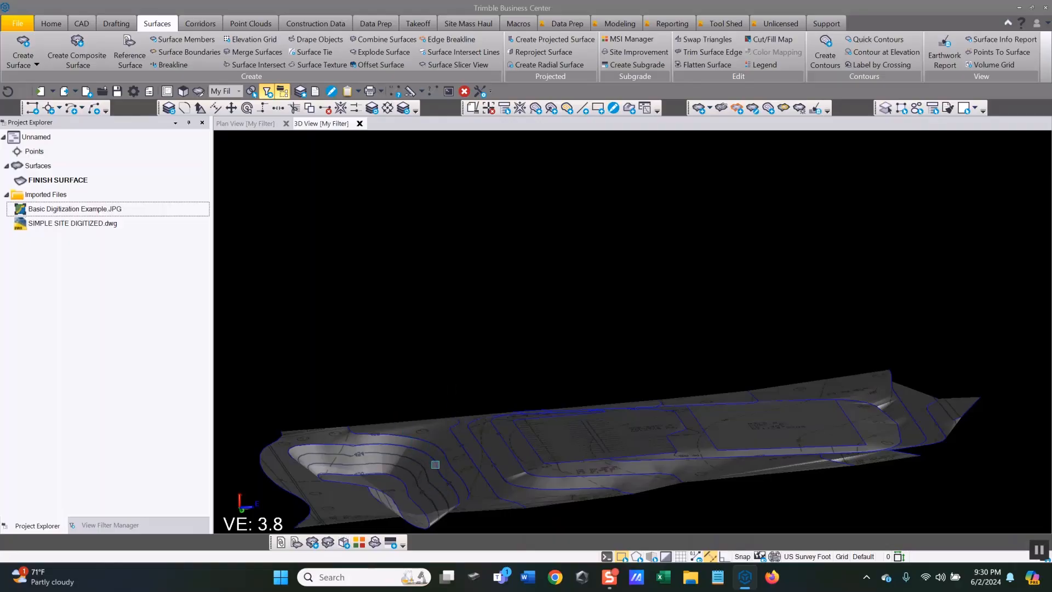
pyautogui.moveTo(449, 425); pyautogui.dragTo(449, 459, button='right')
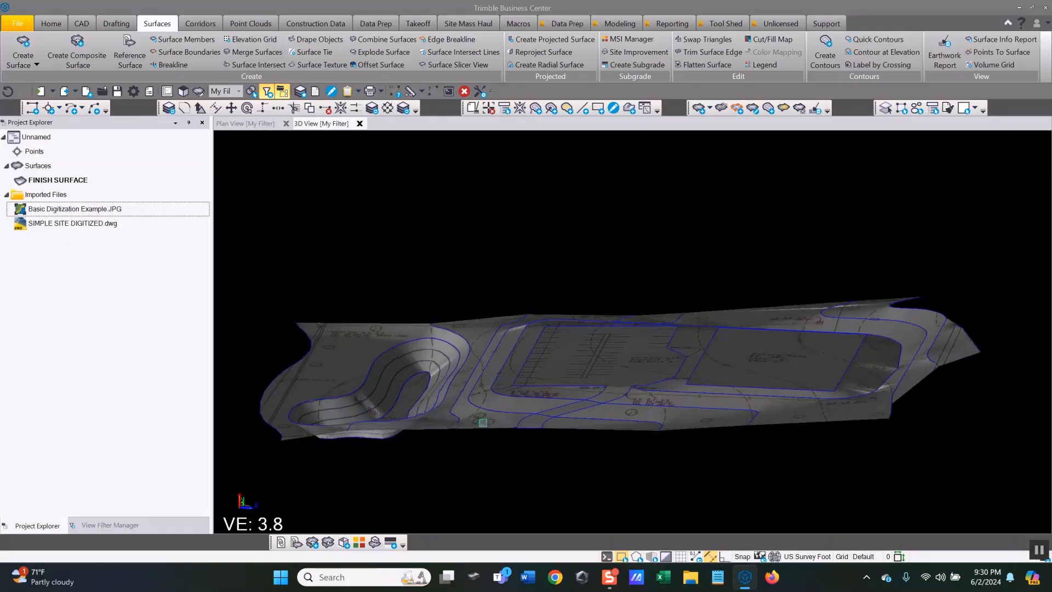
pyautogui.moveTo(483, 423)
pyautogui.mouseDown(button='right')
pyautogui.moveTo(462, 395)
pyautogui.moveTo(469, 411)
pyautogui.mouseUp(button='right')
pyautogui.scroll(3, 487, 424)
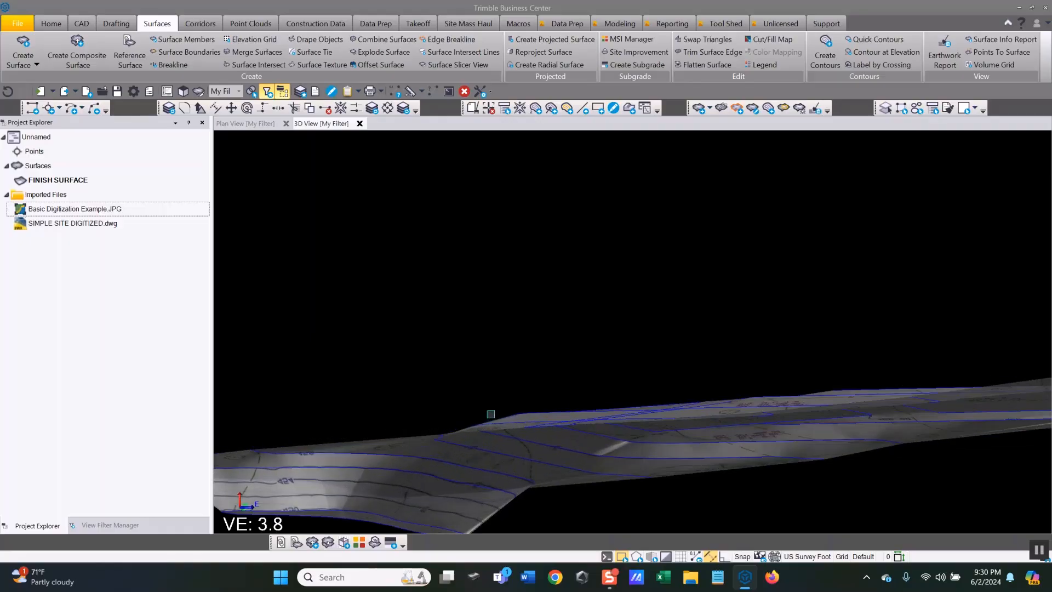
# Set the 3D view backfaces of FINISH SURFACE to No in its properties, and review the surface from low angles.
pyautogui.click(458, 464)
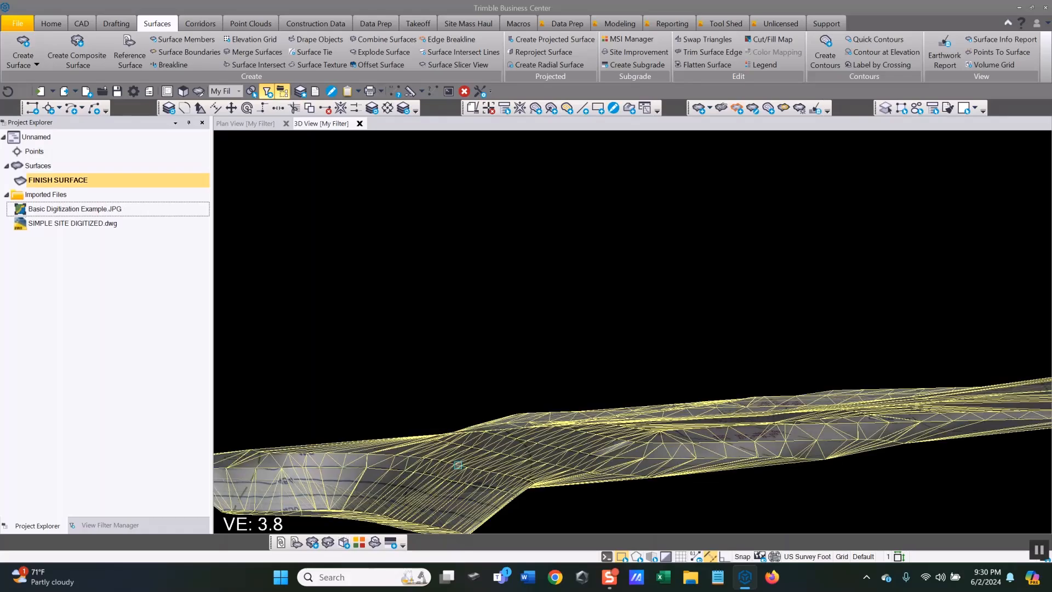
pyautogui.rightClick(457, 465)
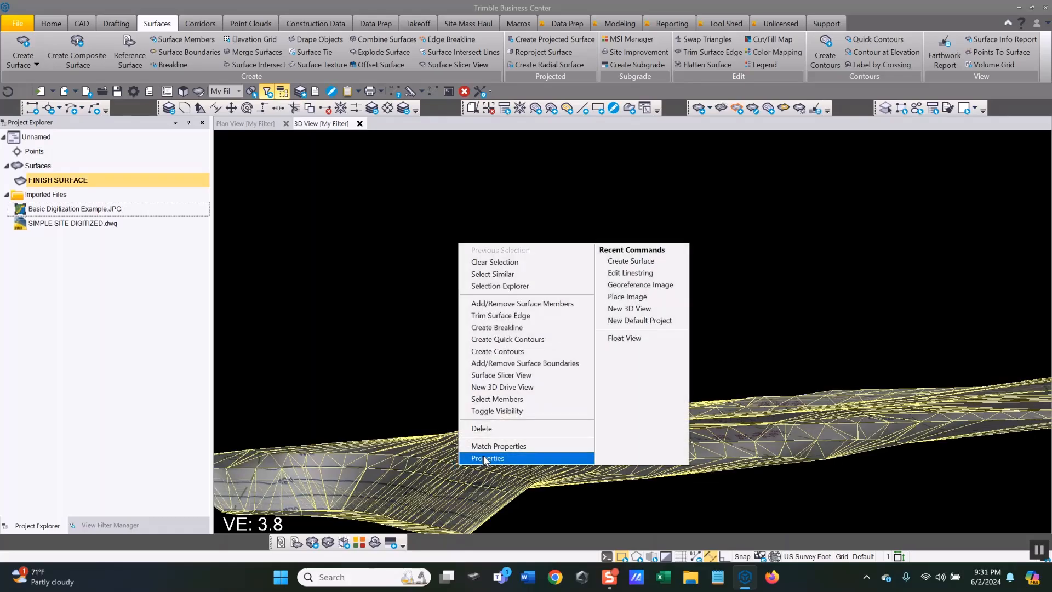
pyautogui.click(485, 458)
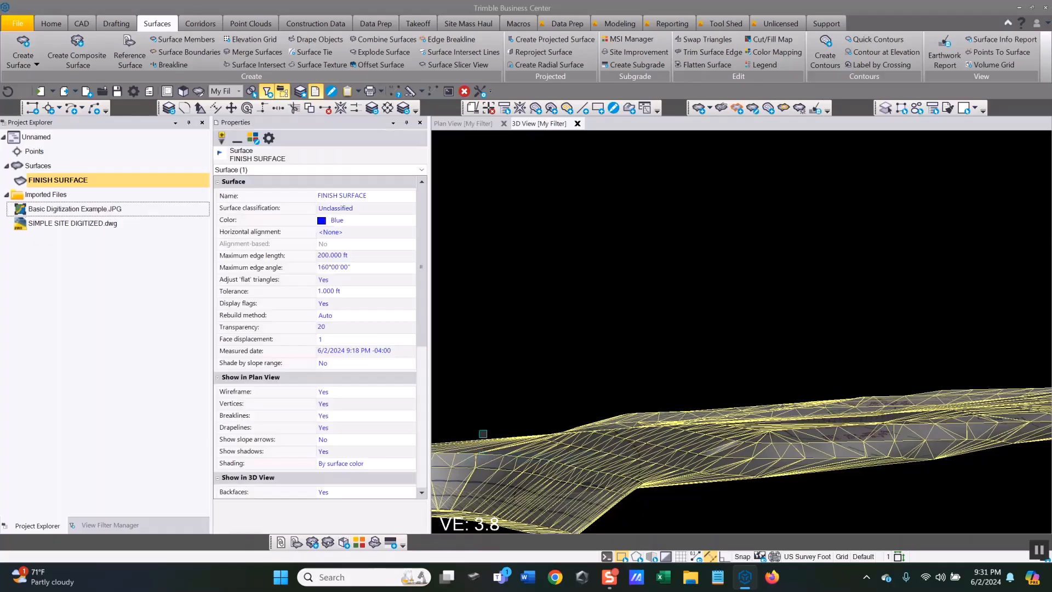
pyautogui.scroll(-2, 311, 348)
pyautogui.scroll(-1, 310, 349)
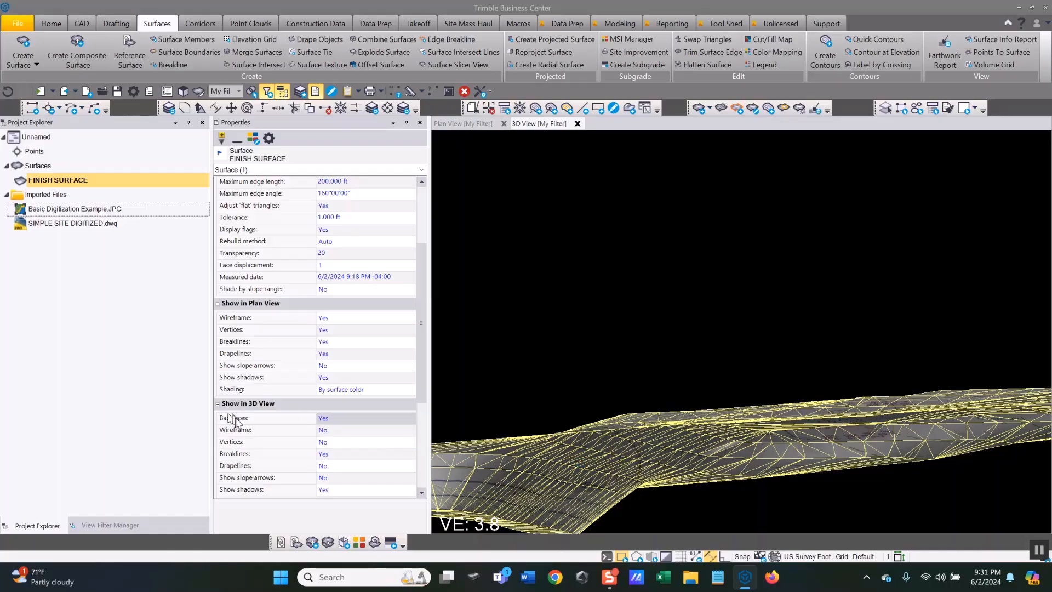
pyautogui.click(325, 420)
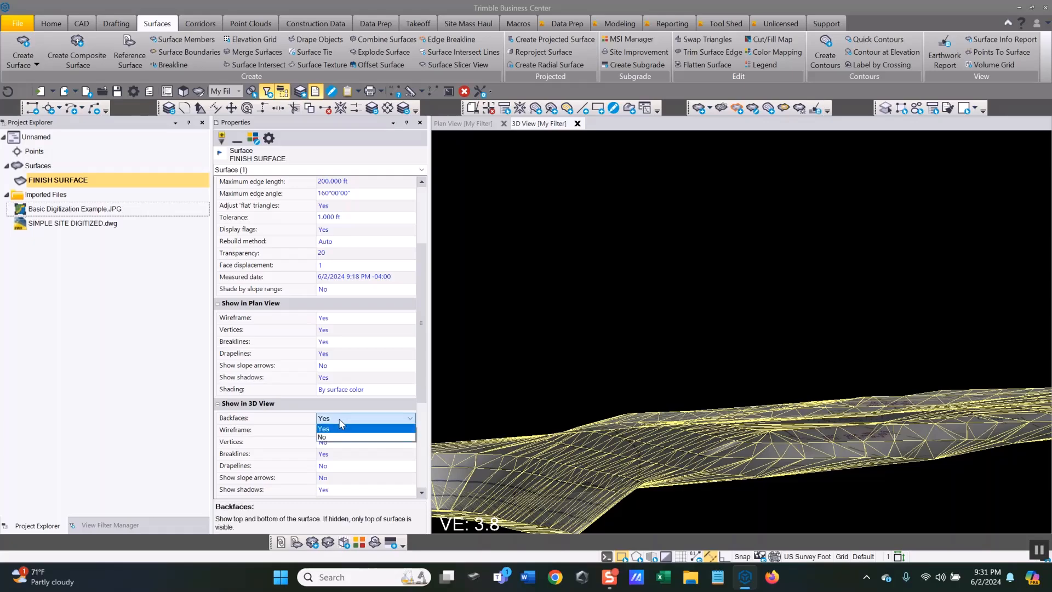
pyautogui.click(332, 437)
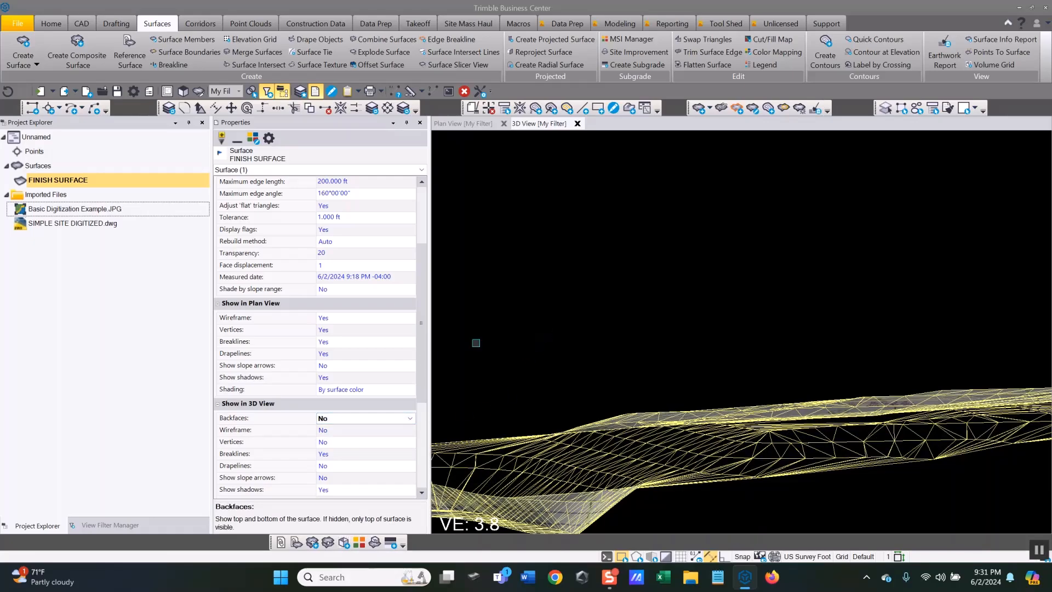
pyautogui.press('Escape')
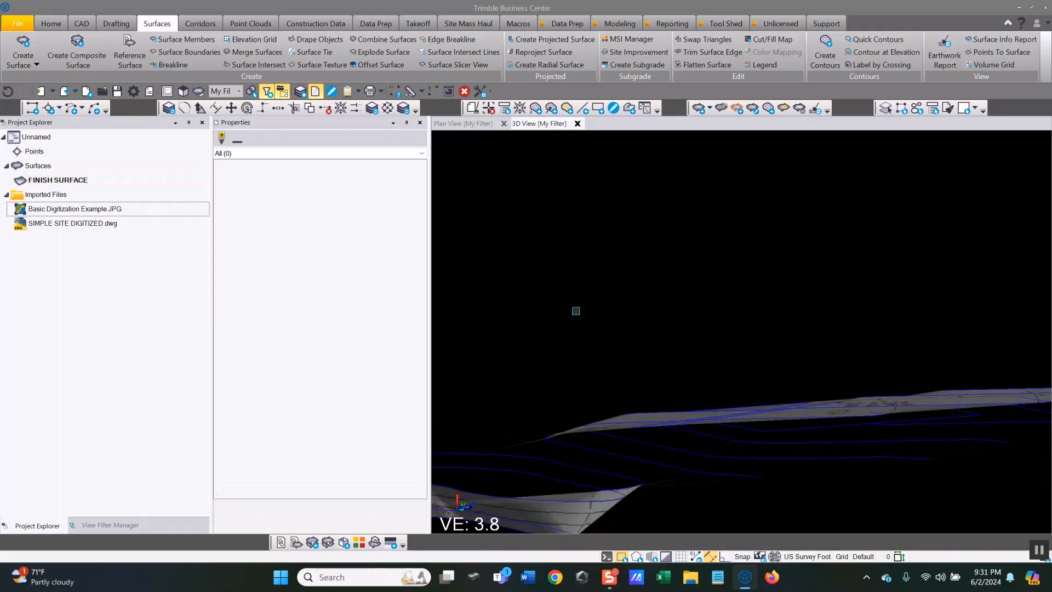
pyautogui.moveTo(554, 434); pyautogui.dragTo(545, 430, button='middle')
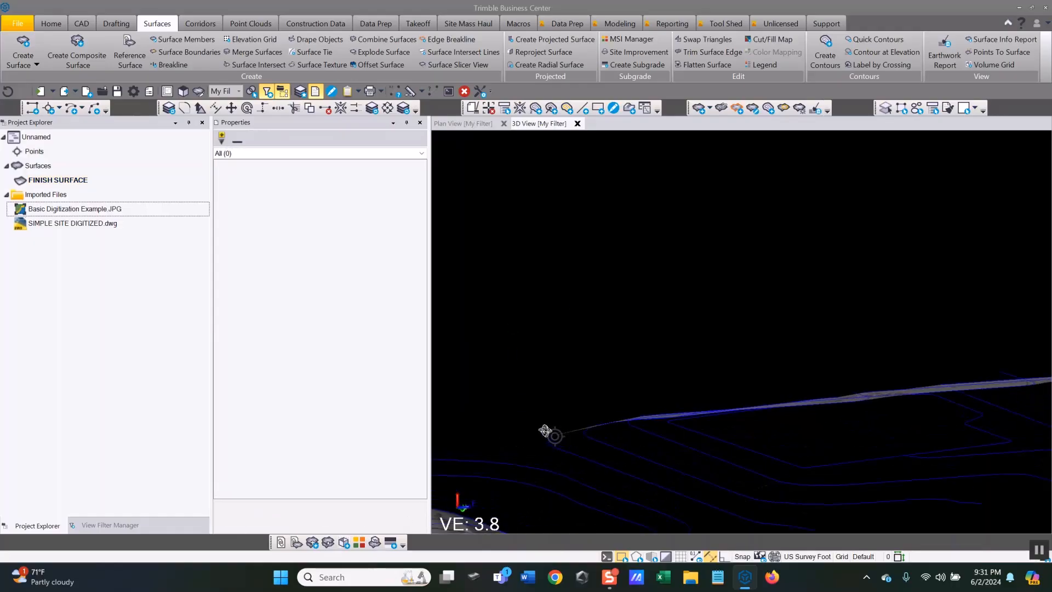
pyautogui.moveTo(583, 497); pyautogui.dragTo(603, 421, button='middle')
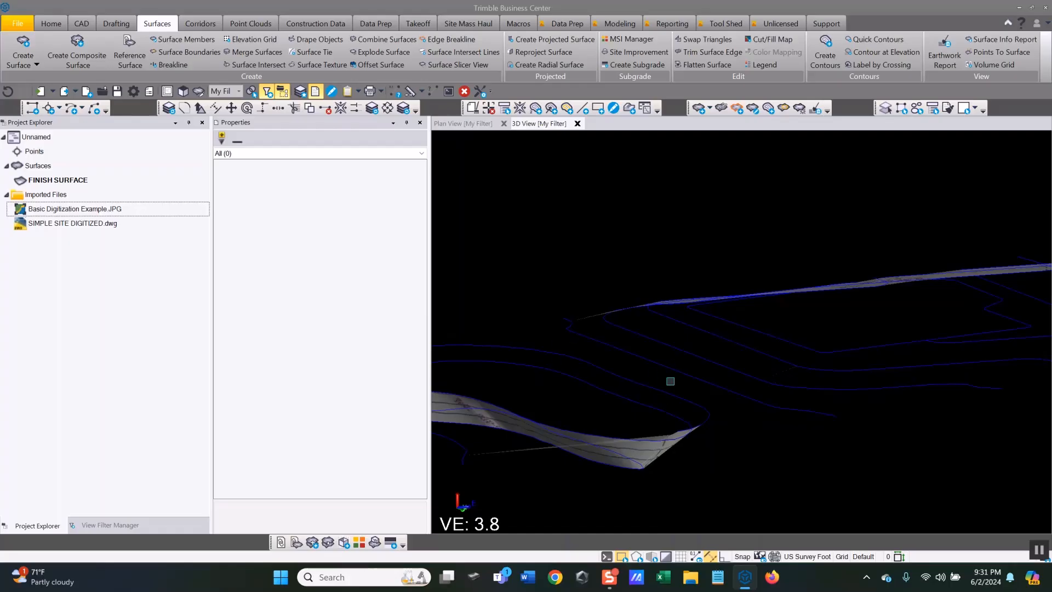
pyautogui.moveTo(646, 361); pyautogui.dragTo(707, 357, button='middle')
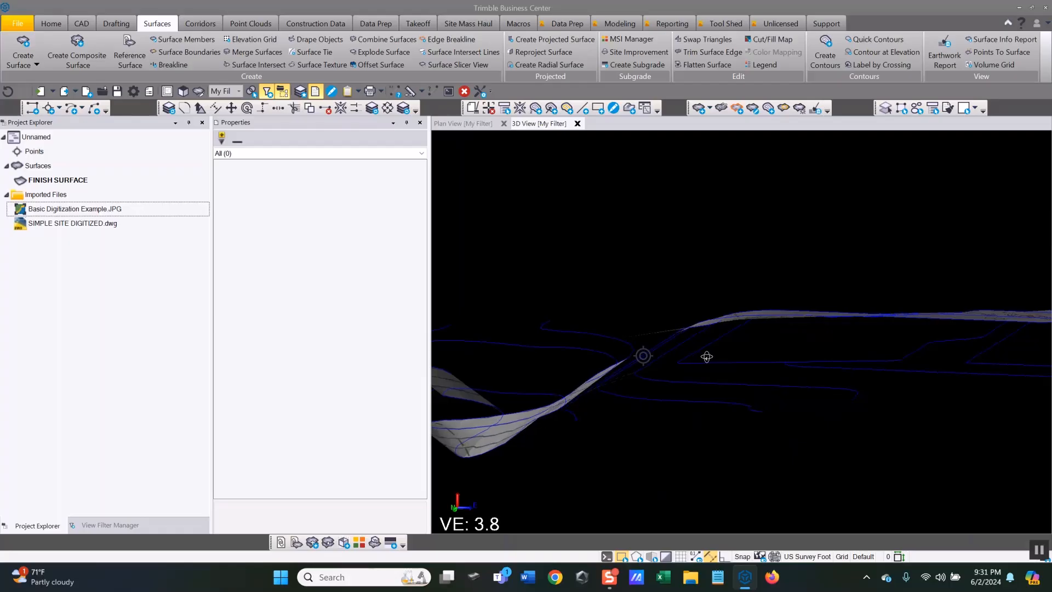
pyautogui.click(420, 124)
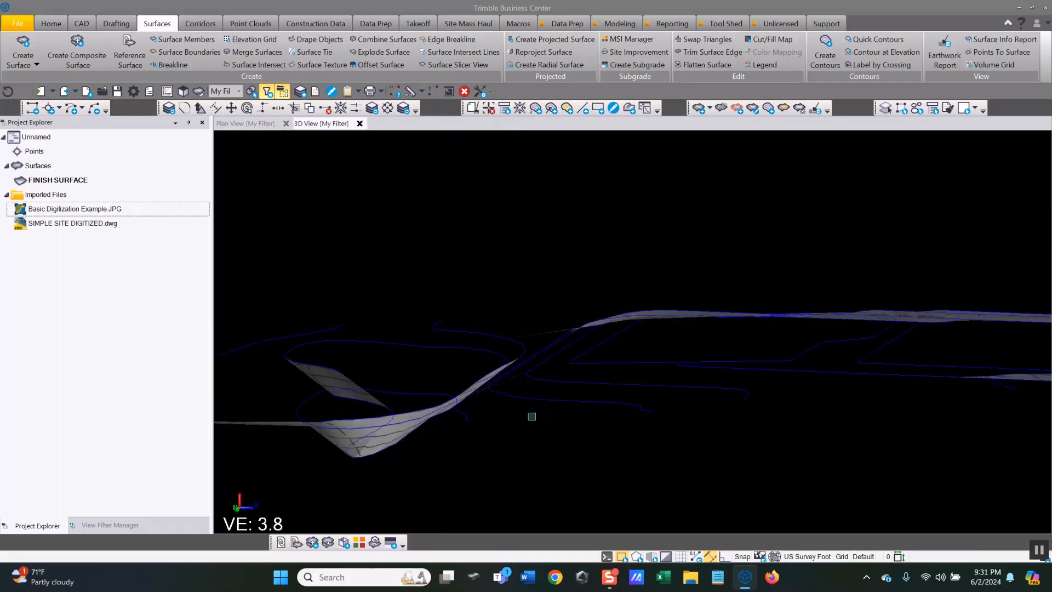
# Set the 3D view backfaces of FINISH SURFACE back to Yes in its properties, and review the pond slopes.
pyautogui.click(531, 399)
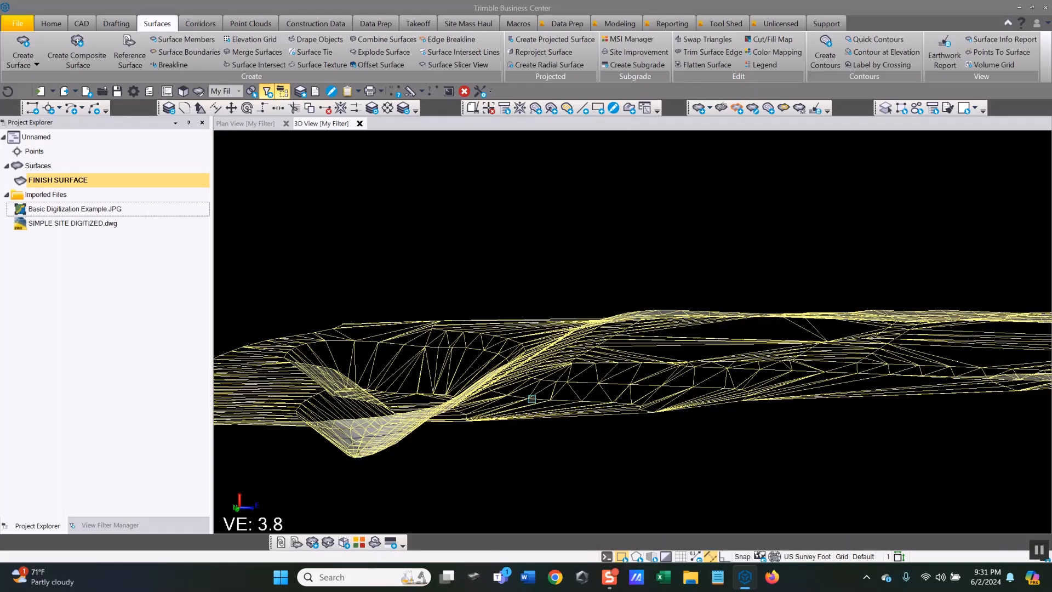
pyautogui.rightClick(531, 399)
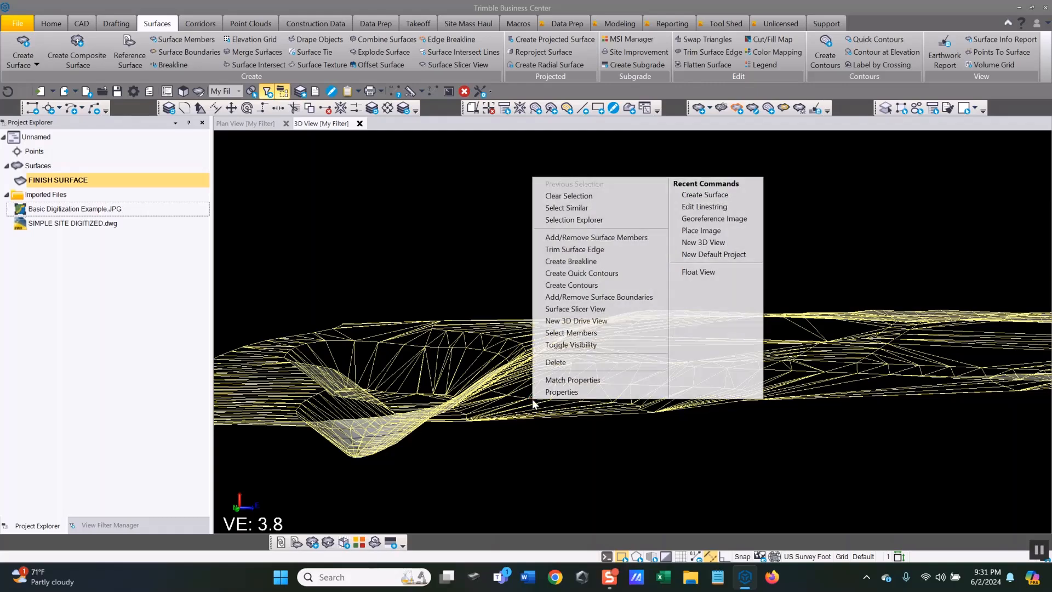
pyautogui.click(566, 392)
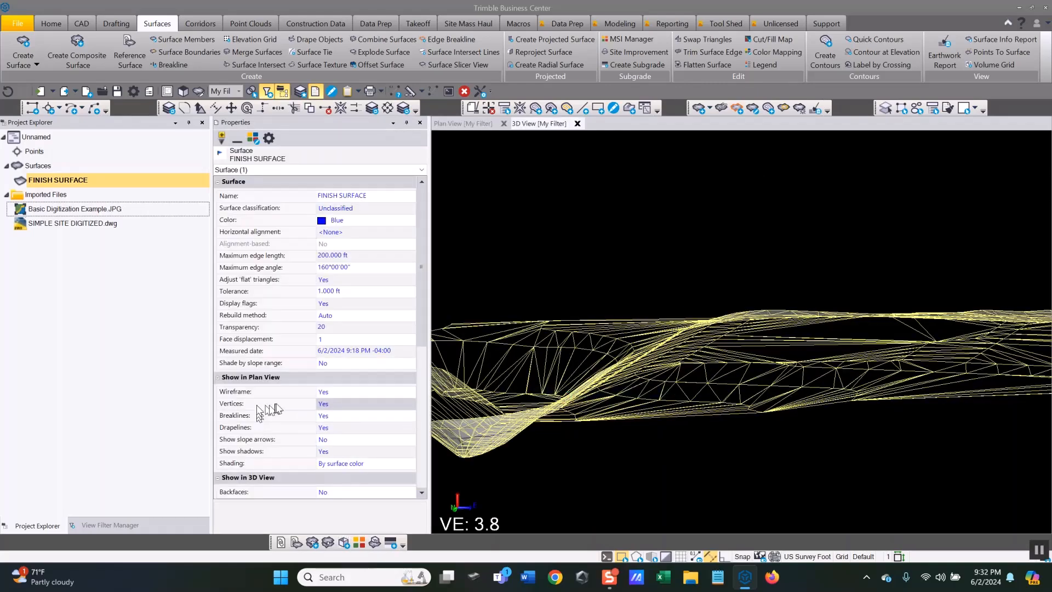
pyautogui.scroll(-3, 309, 390)
pyautogui.scroll(-1, 309, 390)
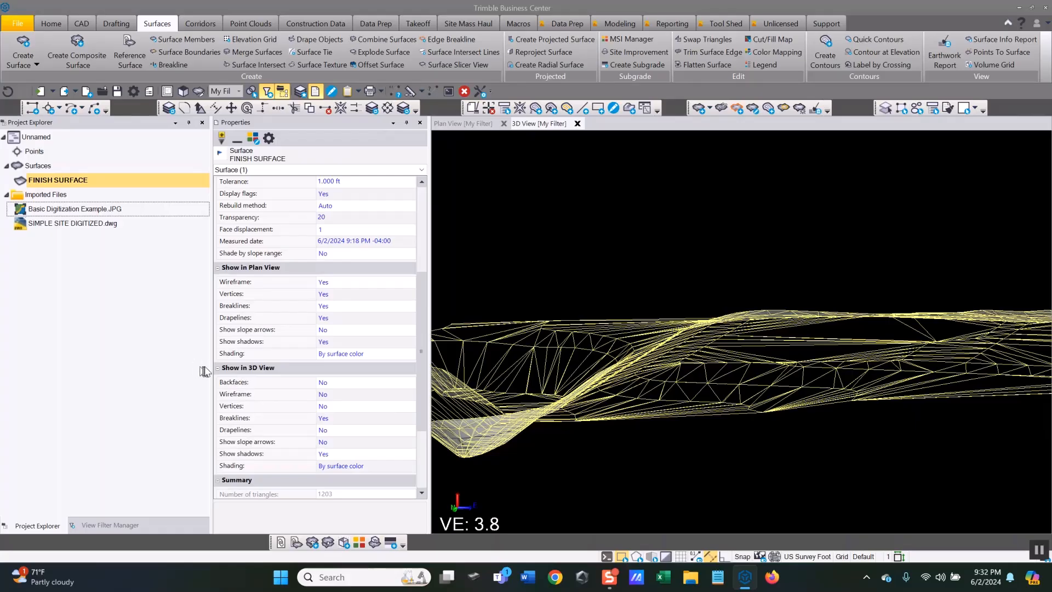
pyautogui.click(360, 387)
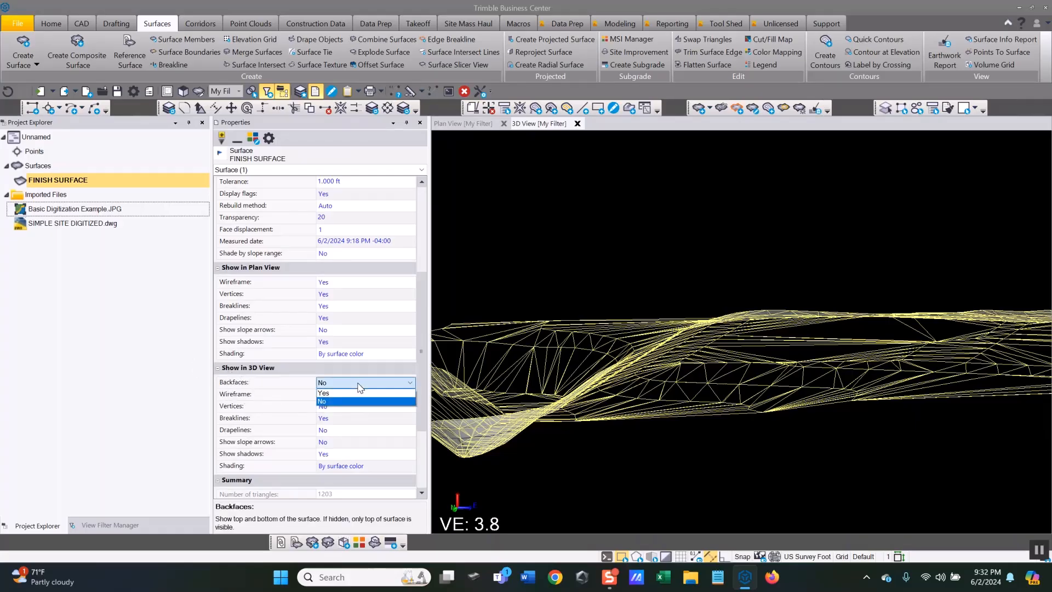
pyautogui.click(323, 393)
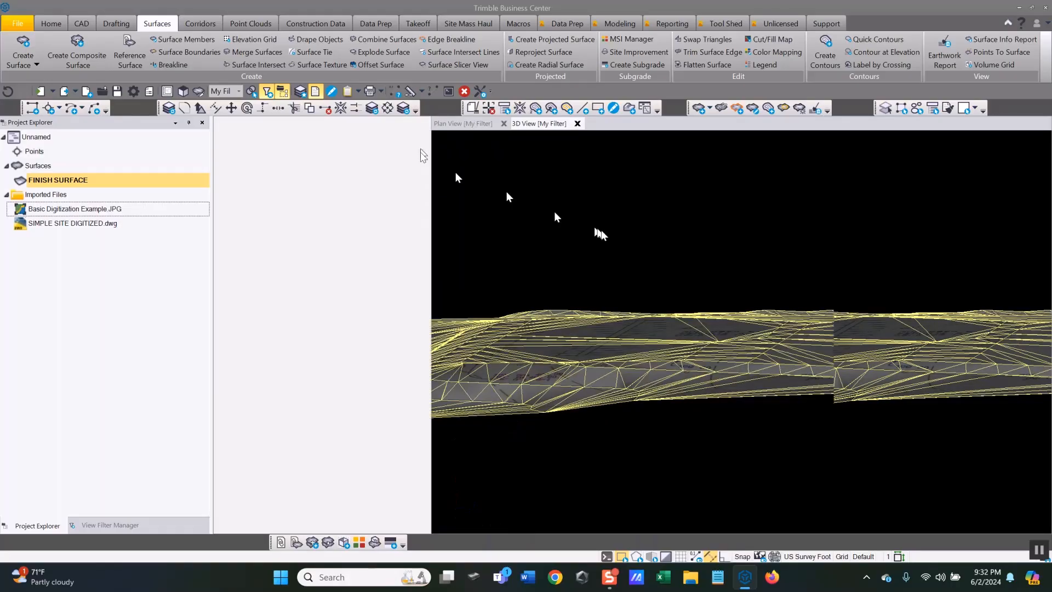
pyautogui.moveTo(637, 301); pyautogui.dragTo(643, 328, button='right')
pyautogui.click(603, 424)
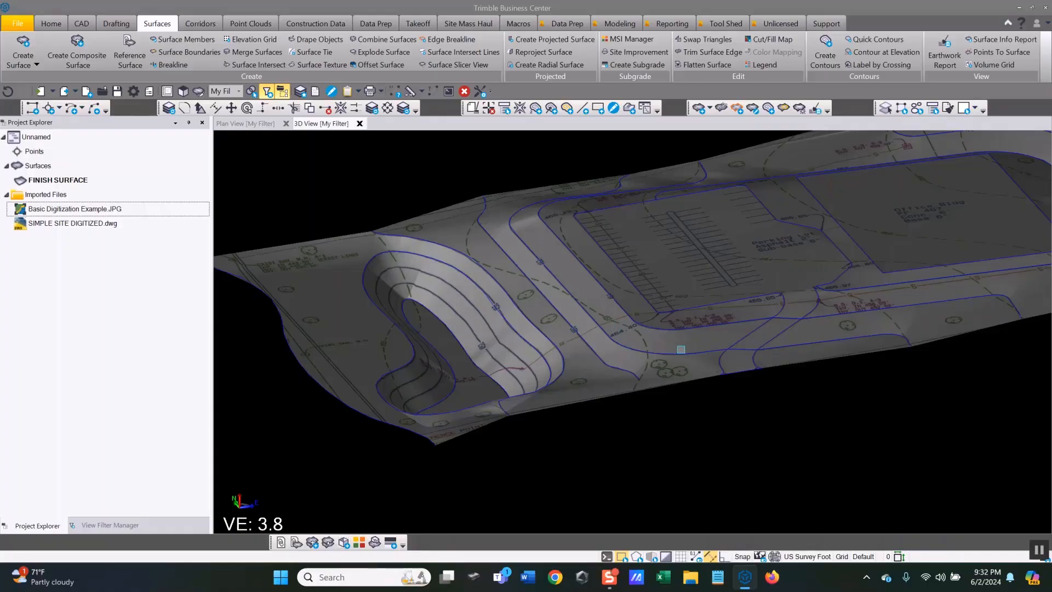
pyautogui.moveTo(675, 361)
pyautogui.mouseDown(button='right')
pyautogui.moveTo(599, 353)
pyautogui.moveTo(591, 334)
pyautogui.moveTo(550, 353)
pyautogui.moveTo(570, 347)
pyautogui.moveTo(564, 354)
pyautogui.mouseUp(button='right')
pyautogui.scroll(3, 536, 376)
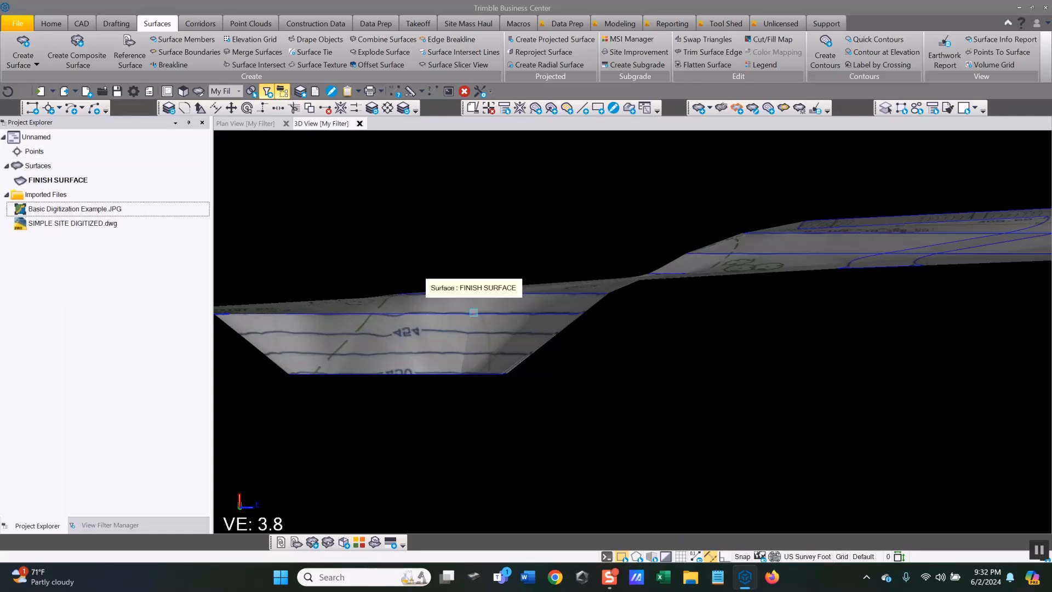
# Switch to the plan view and turn on the FD PIPE STORM layer in the view filter.
pyautogui.click(263, 126)
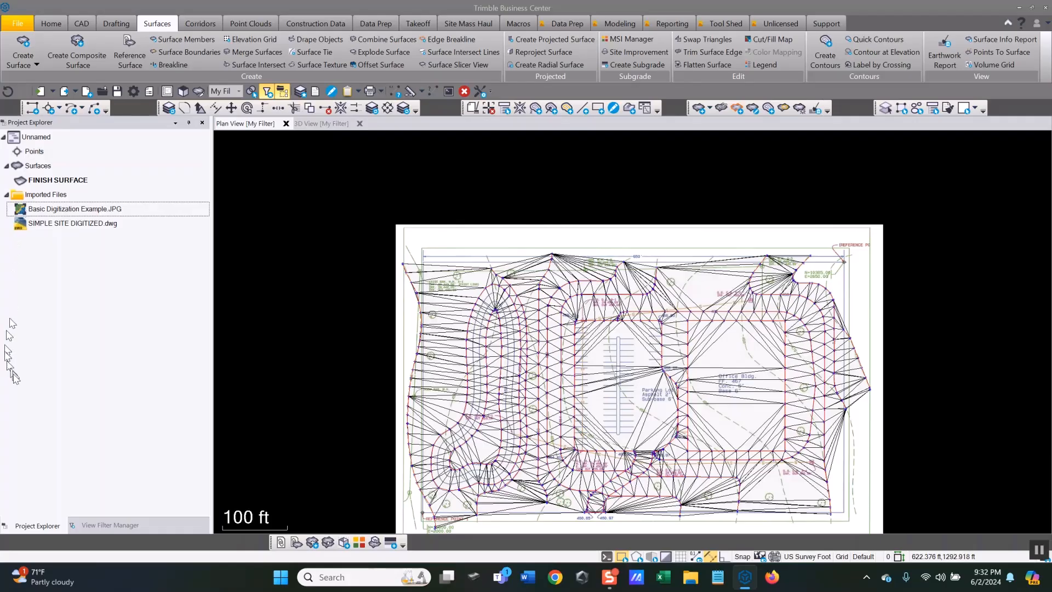
pyautogui.click(110, 526)
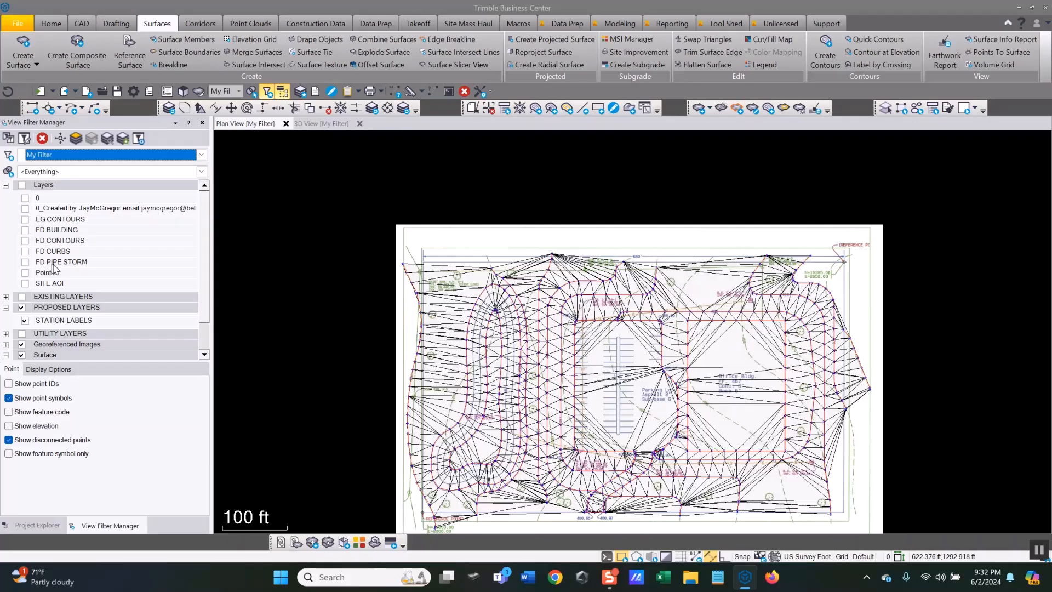
pyautogui.click(24, 262)
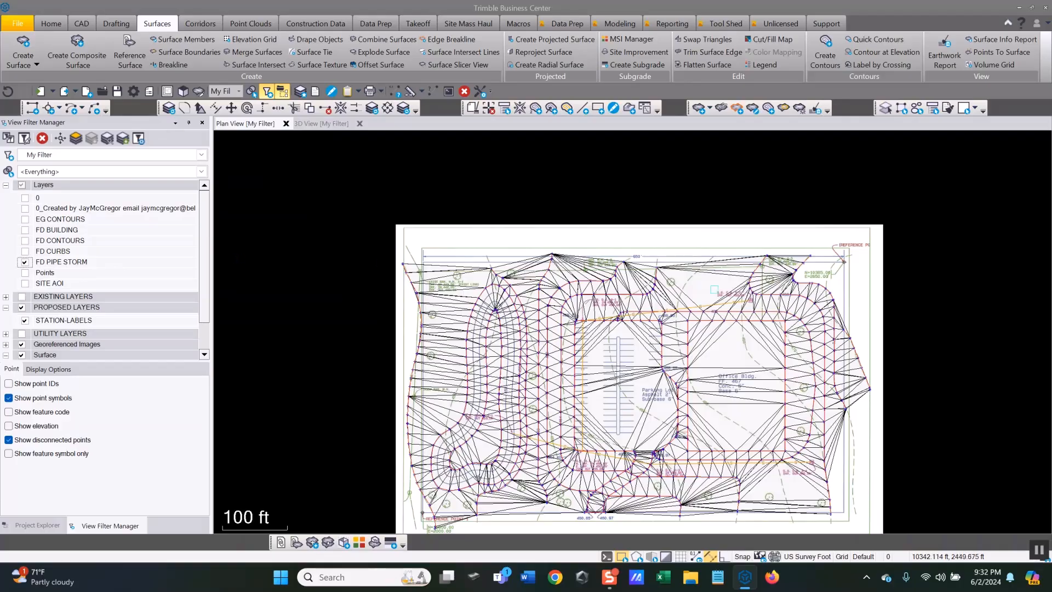
# Set the FD PIPE STORM layer of the storm pipe linework to Red with a 1.00 mm line weight.
pyautogui.scroll(5, 723, 297)
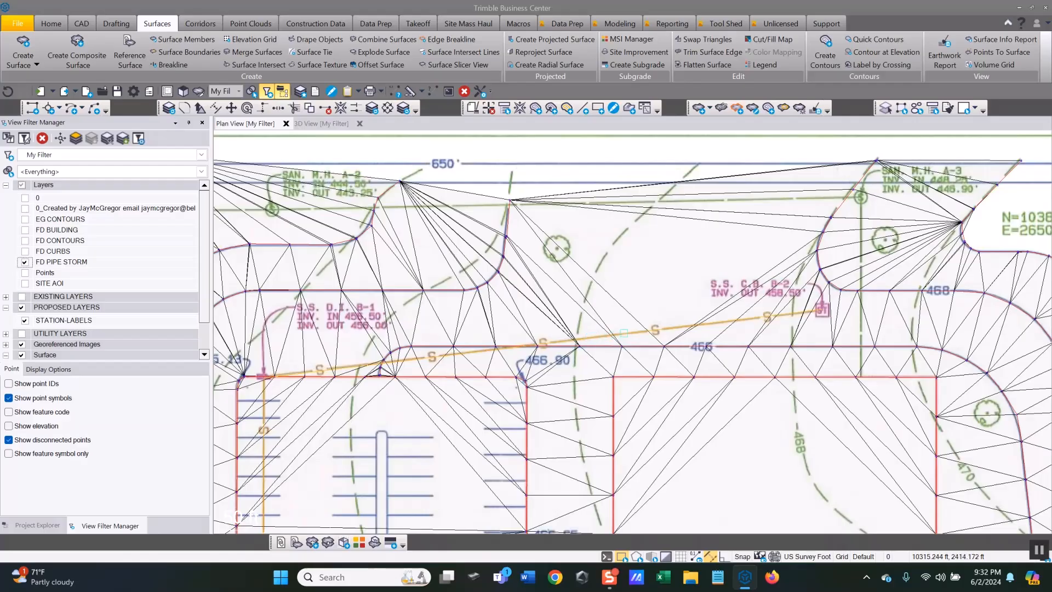
pyautogui.click(623, 333)
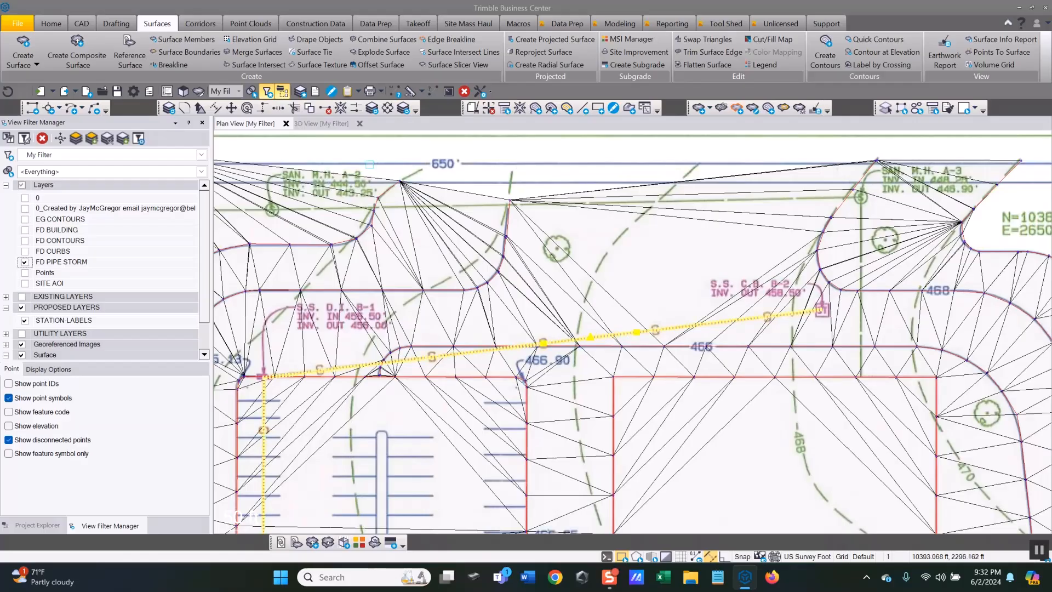
pyautogui.click(299, 92)
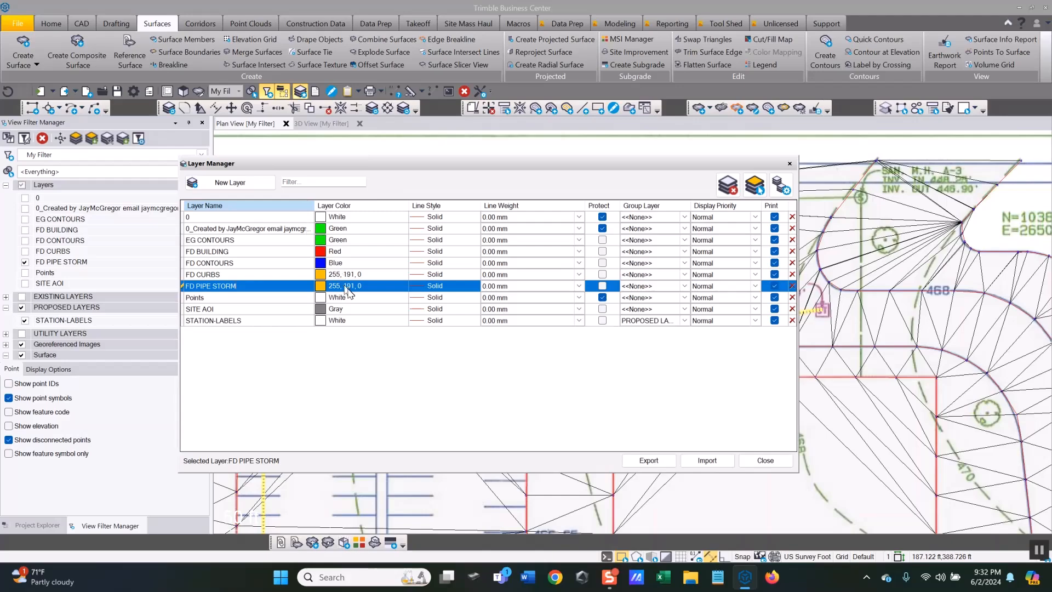
pyautogui.click(349, 287)
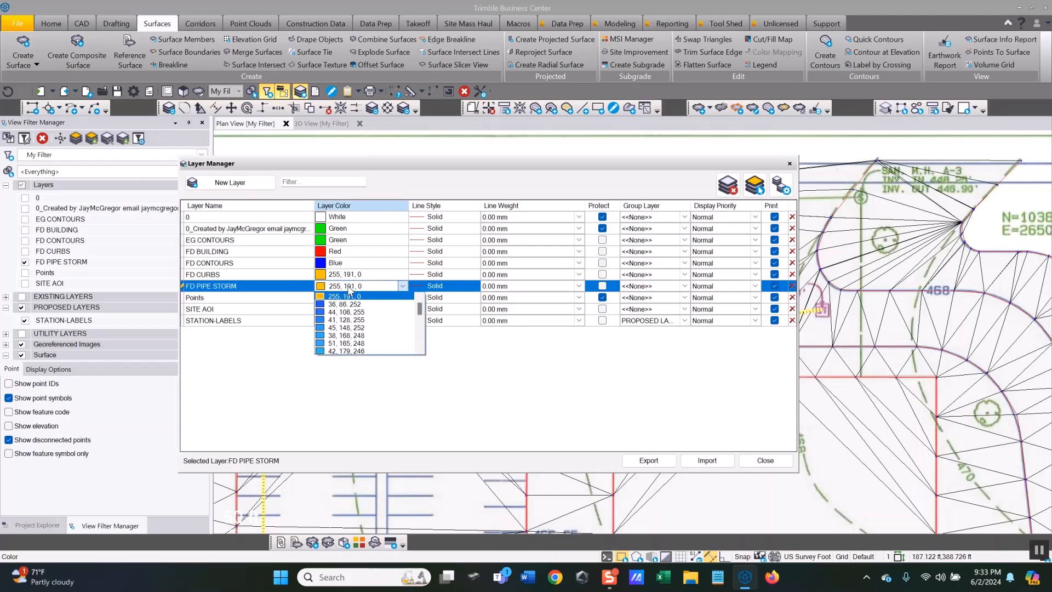
pyautogui.scroll(5, 348, 307)
pyautogui.click(336, 335)
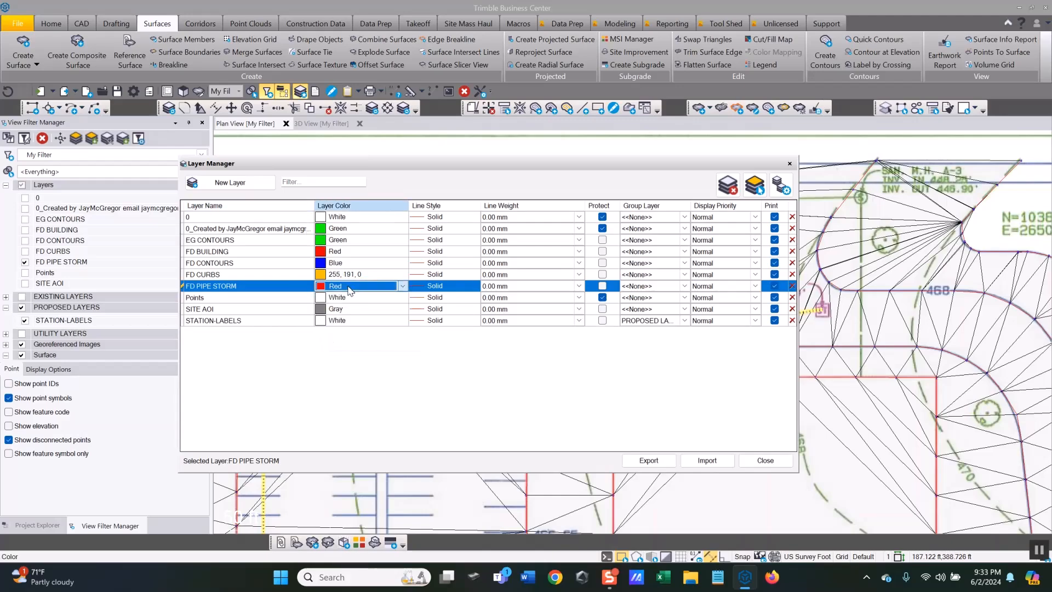
pyautogui.click(535, 288)
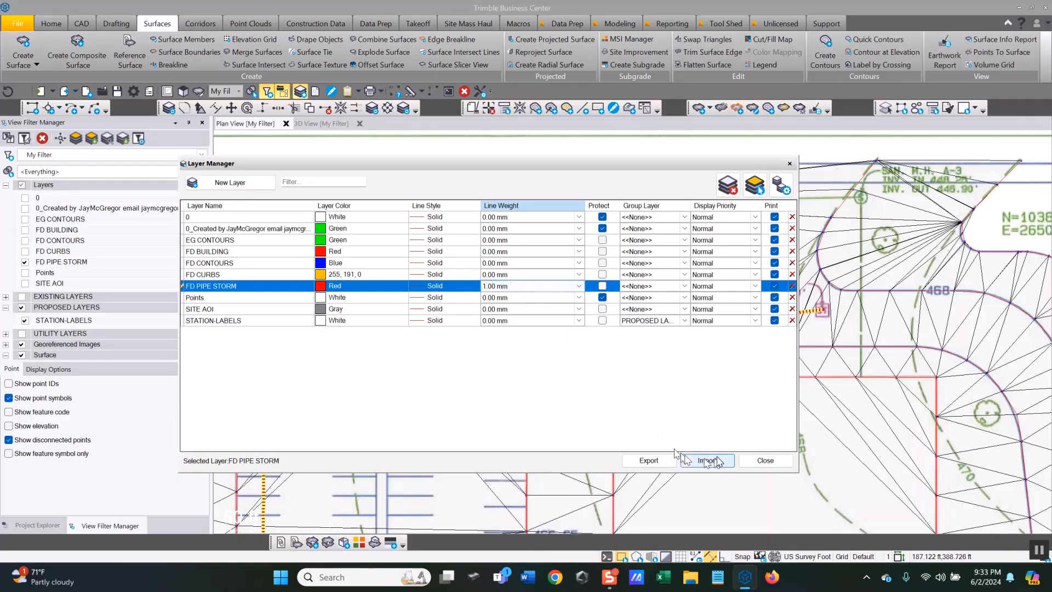
pyautogui.click(756, 462)
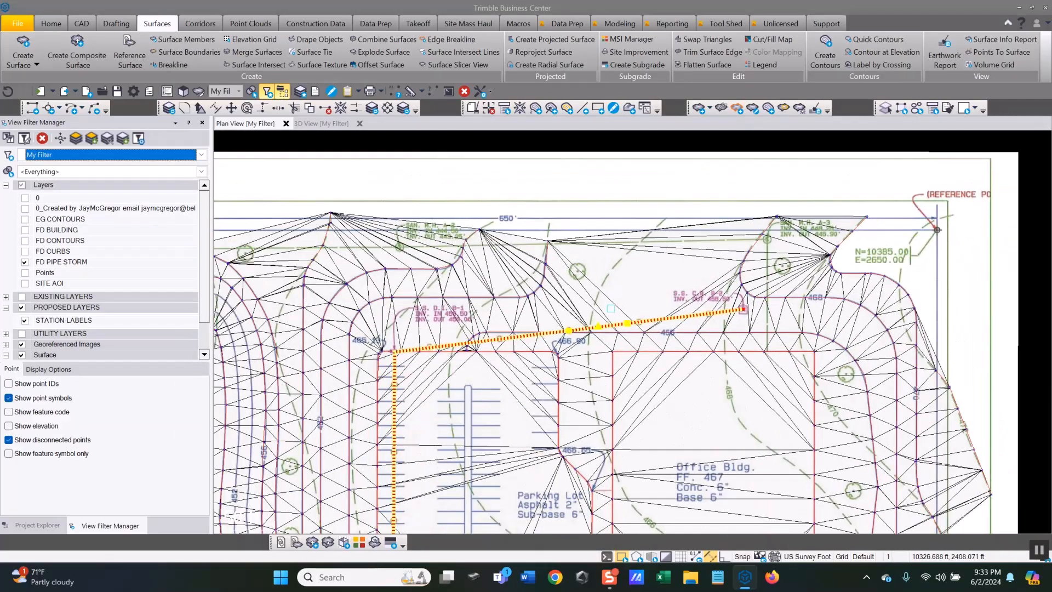
pyautogui.click(548, 156)
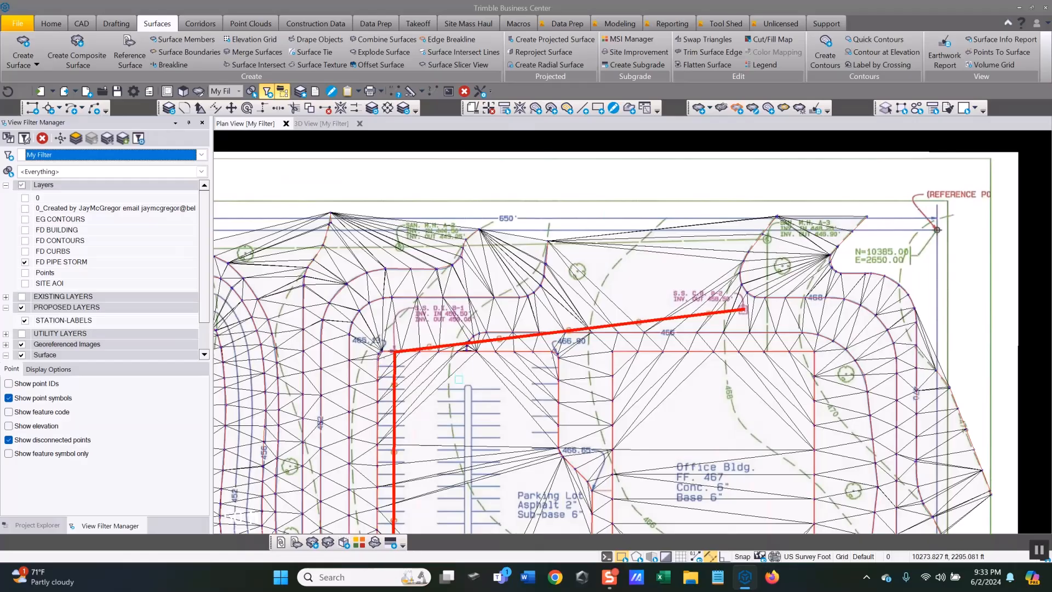
pyautogui.scroll(-5, 569, 365)
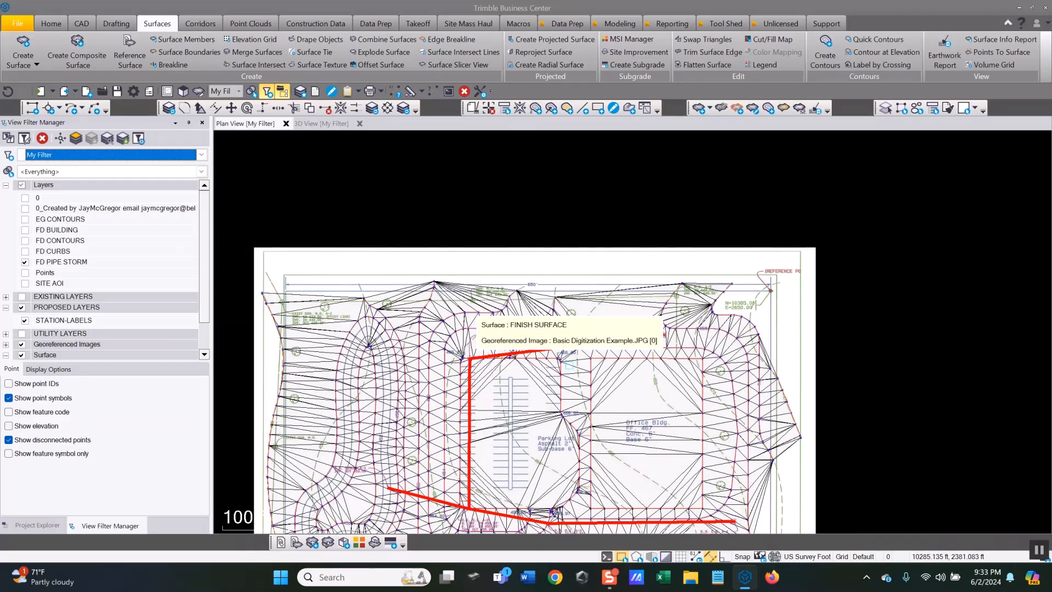
# Switch to the 3D view and examine how the red storm pipes run beneath the finish surface and into the pond.
pyautogui.click(327, 125)
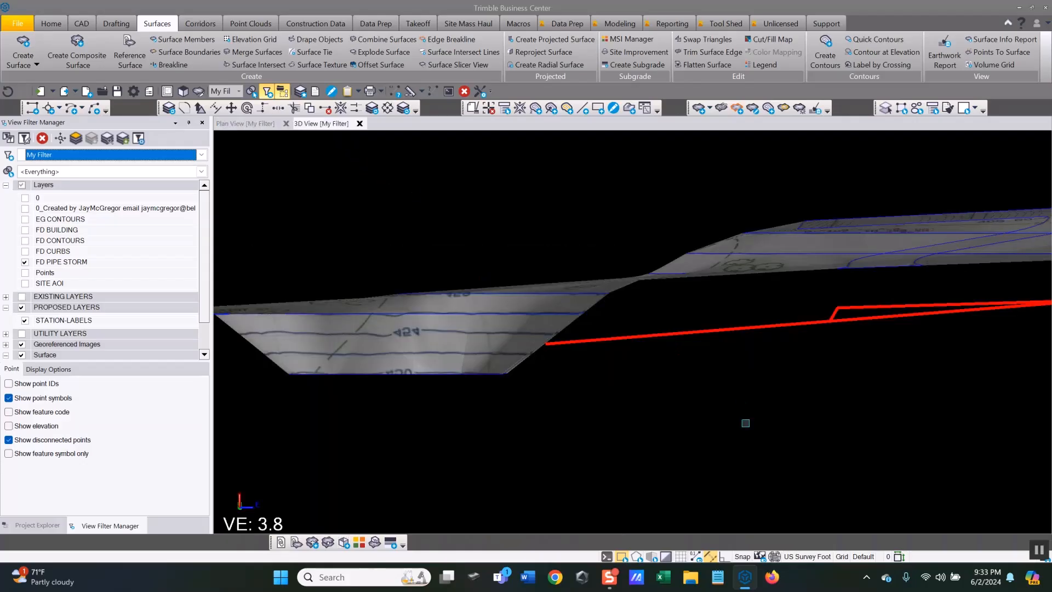
pyautogui.moveTo(772, 405)
pyautogui.mouseDown(button='right')
pyautogui.moveTo(787, 416)
pyautogui.moveTo(721, 406)
pyautogui.moveTo(754, 418)
pyautogui.moveTo(774, 404)
pyautogui.moveTo(768, 409)
pyautogui.moveTo(826, 404)
pyautogui.moveTo(748, 400)
pyautogui.moveTo(735, 409)
pyautogui.mouseUp(button='right')
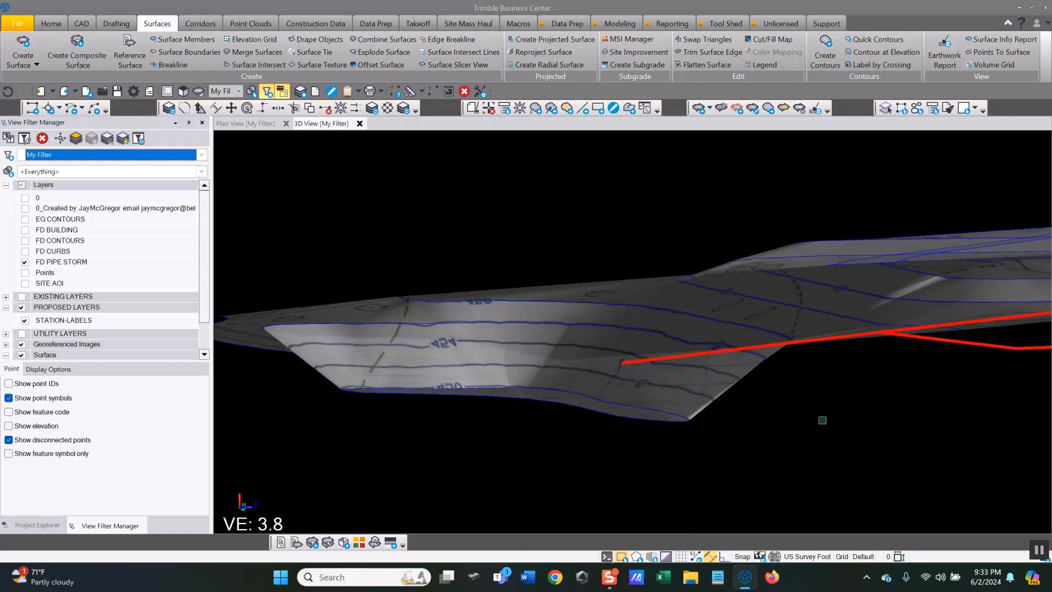
pyautogui.moveTo(919, 423); pyautogui.dragTo(583, 439, button='middle')
pyautogui.scroll(-3, 826, 383)
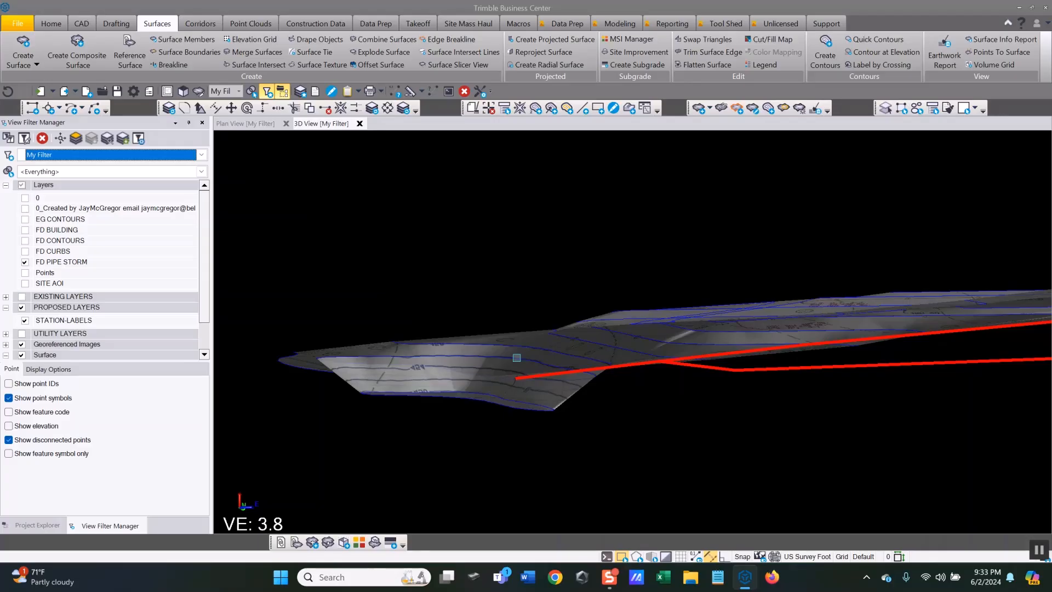
pyautogui.click(516, 357)
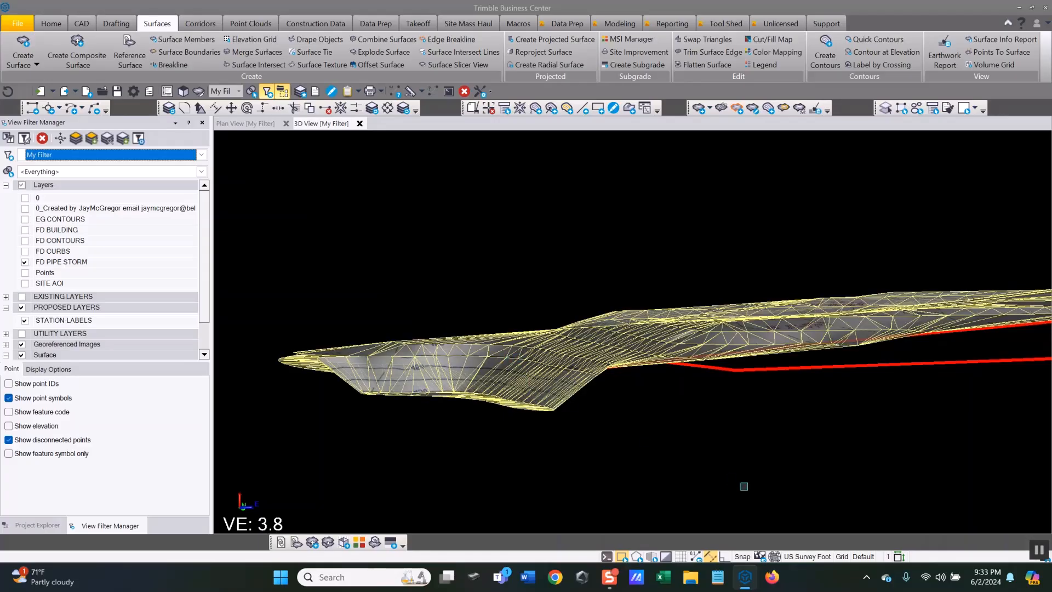
pyautogui.click(743, 486)
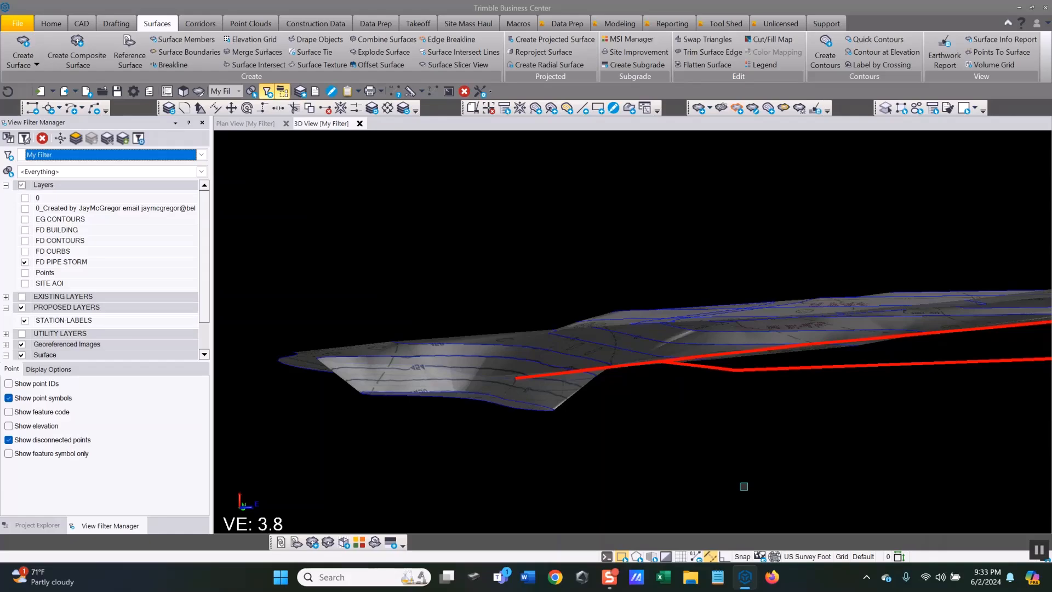
pyautogui.moveTo(553, 411)
pyautogui.mouseDown(button='right')
pyautogui.moveTo(622, 437)
pyautogui.moveTo(763, 444)
pyautogui.mouseUp(button='right')
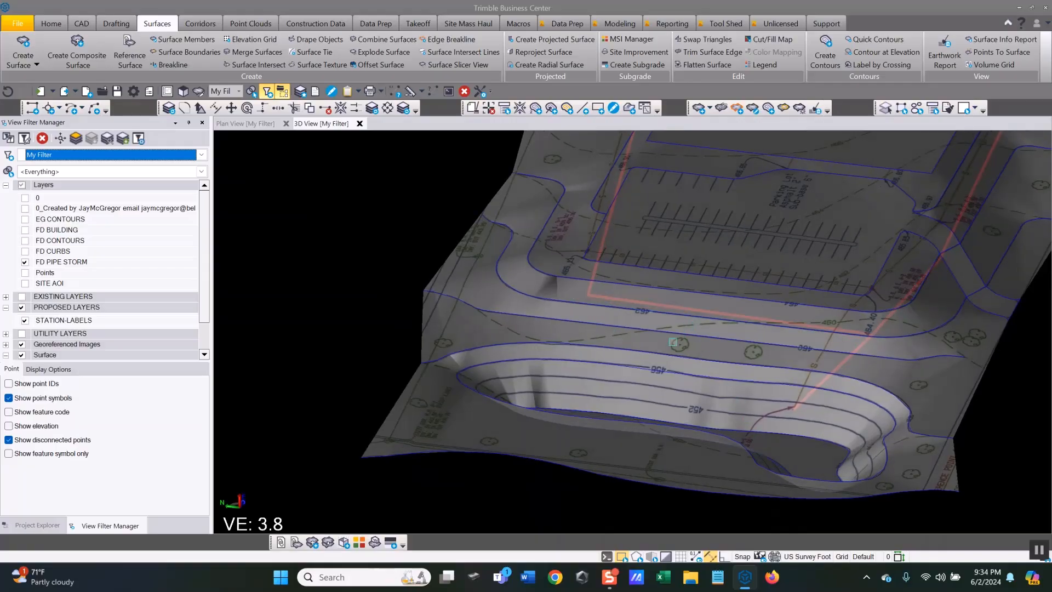
# Set the transparency of FINISH SURFACE to 0 in its properties, close them and clear the selection.
pyautogui.click(649, 352)
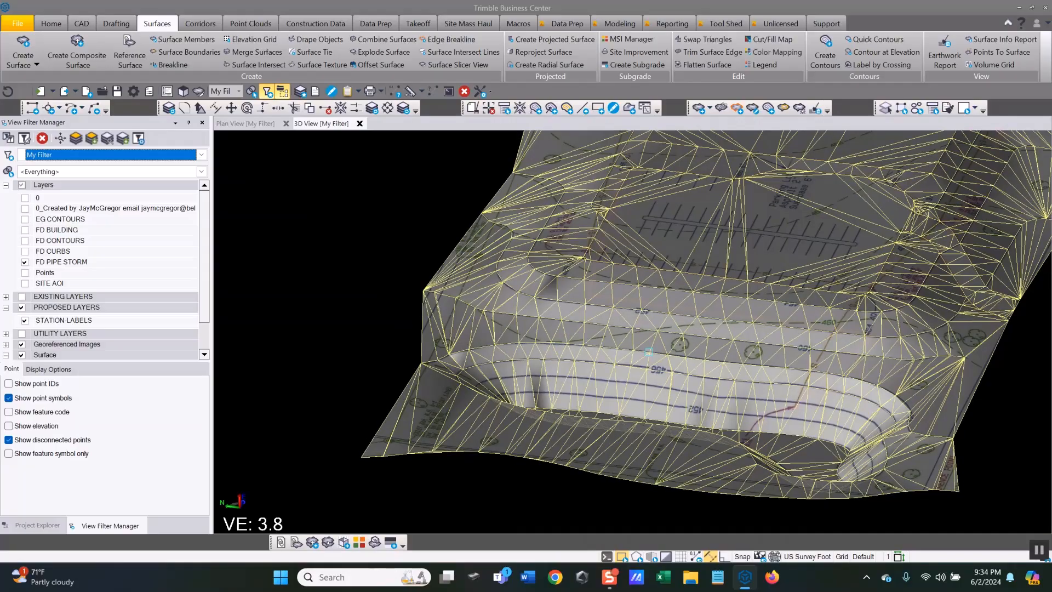
pyautogui.rightClick(649, 351)
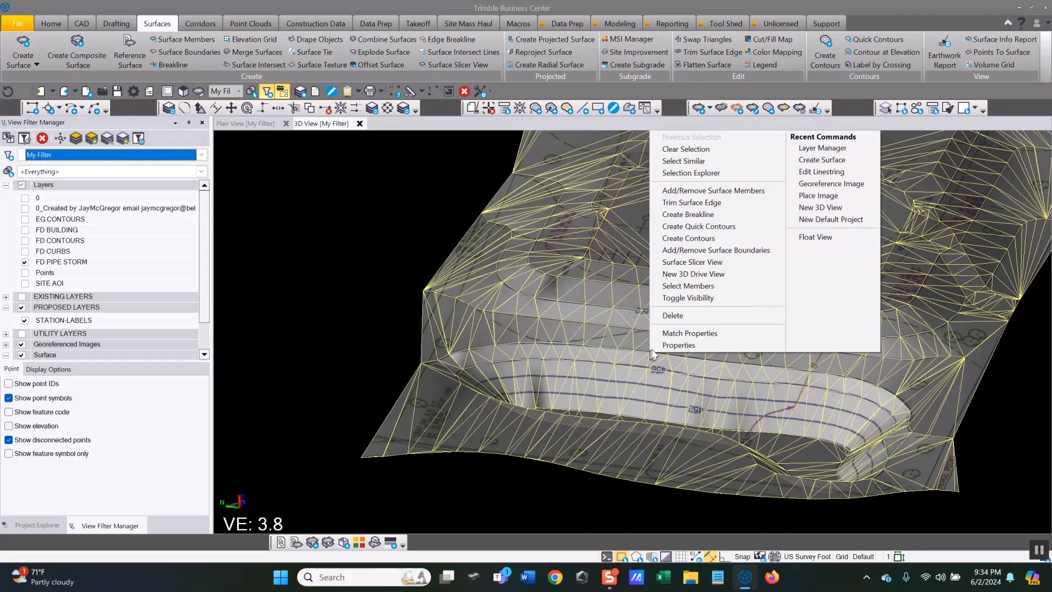
pyautogui.click(663, 346)
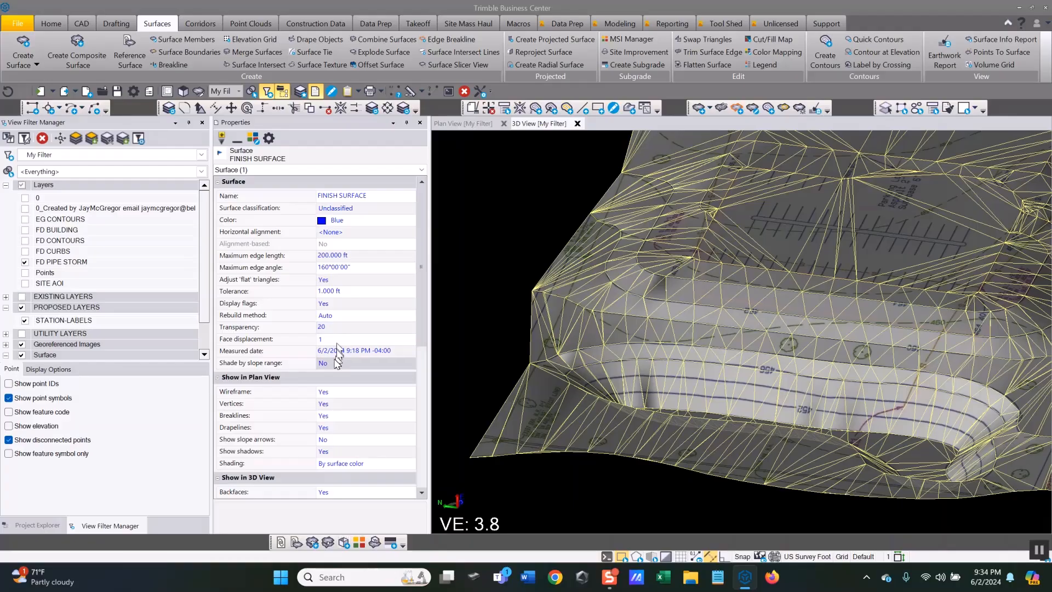
pyautogui.click(330, 329)
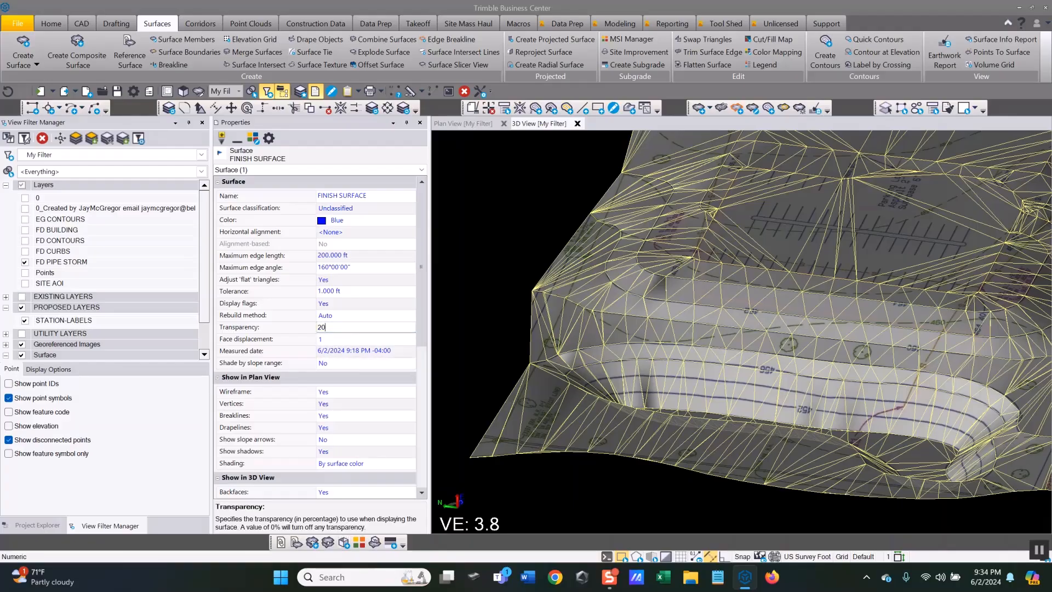
pyautogui.moveTo(330, 329); pyautogui.dragTo(284, 335)
pyautogui.write('0')
pyautogui.press('Return')
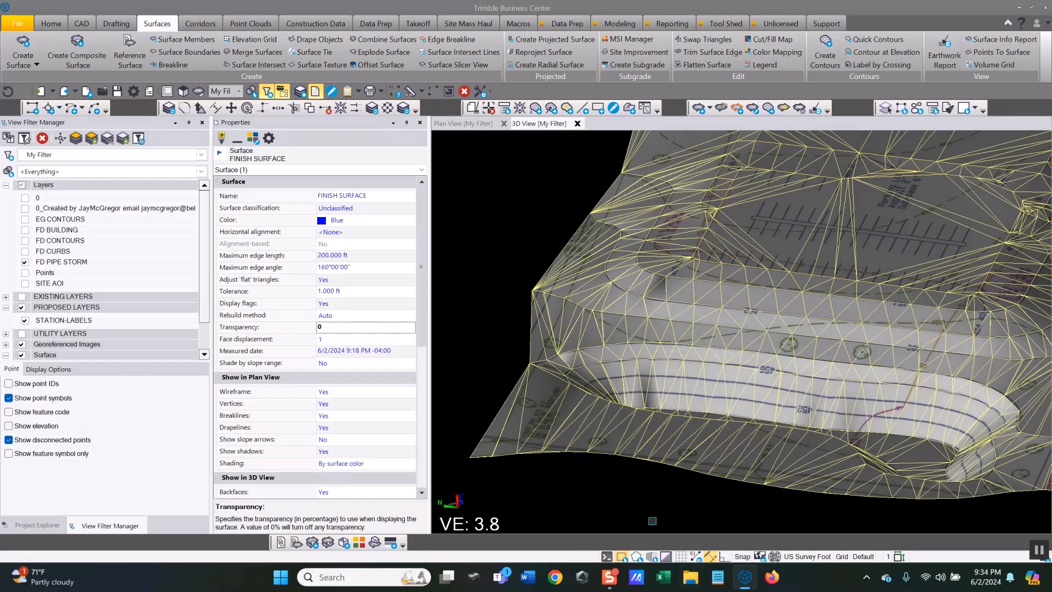
pyautogui.click(419, 122)
pyautogui.click(333, 294)
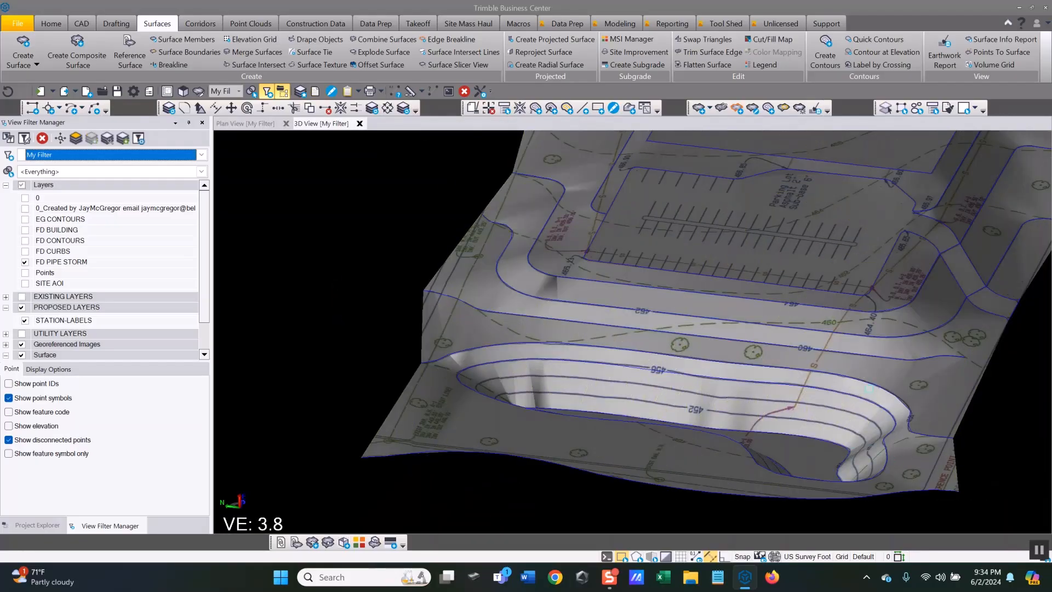
# Examine the opaque draped surface around the pond, and check the commands available for Basic Digitization Example.JPG in the project explorer.
pyautogui.moveTo(869, 356); pyautogui.dragTo(707, 372, button='middle')
pyautogui.moveTo(714, 410)
pyautogui.mouseDown(button='right')
pyautogui.moveTo(669, 416)
pyautogui.moveTo(591, 383)
pyautogui.moveTo(540, 377)
pyautogui.moveTo(658, 419)
pyautogui.mouseUp(button='right')
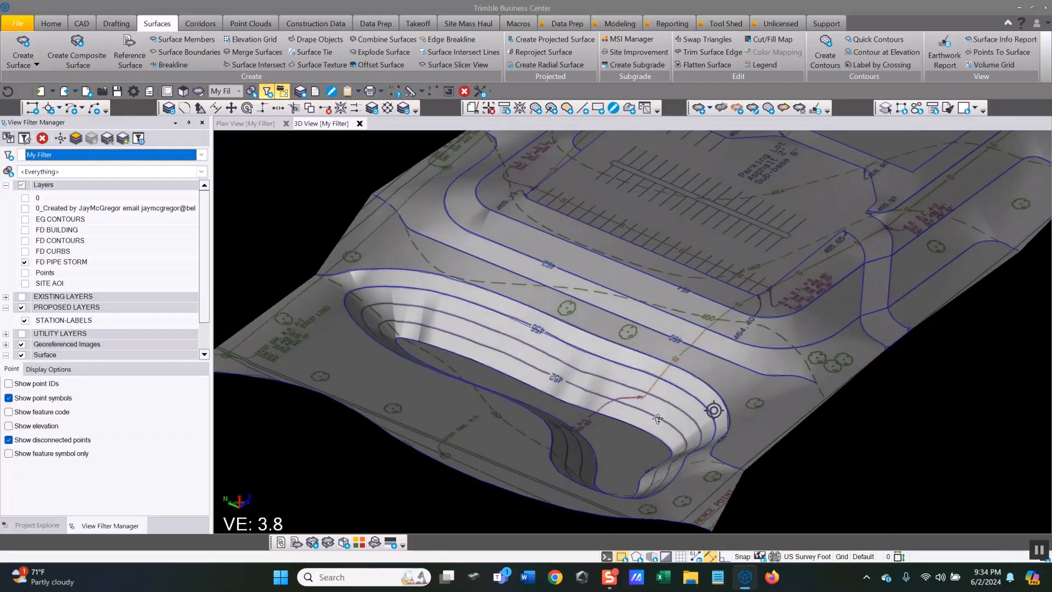
pyautogui.scroll(-3, 657, 418)
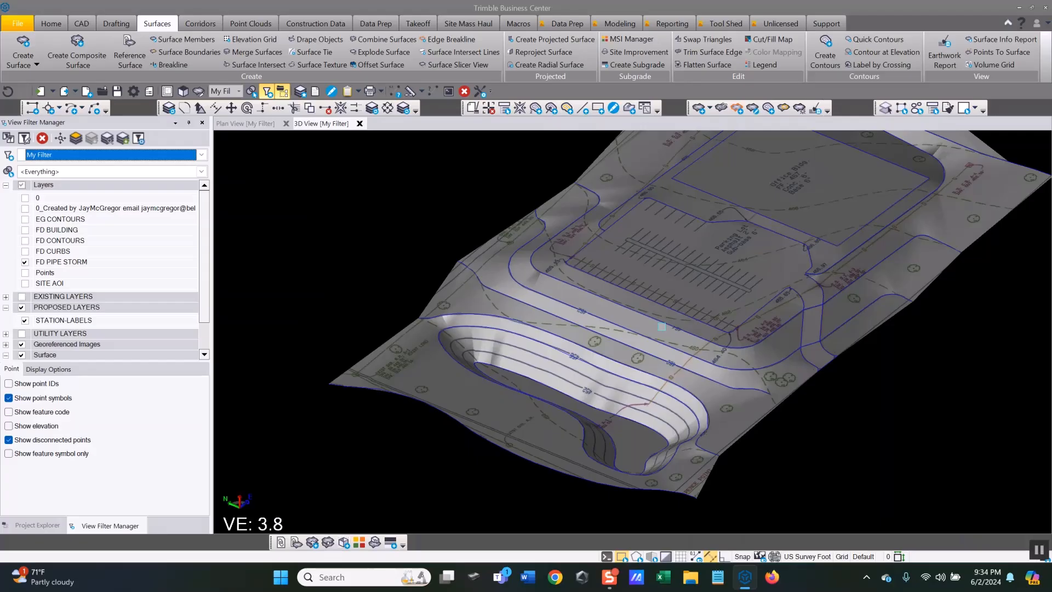
pyautogui.moveTo(661, 327)
pyautogui.scroll(-4, 575, 386)
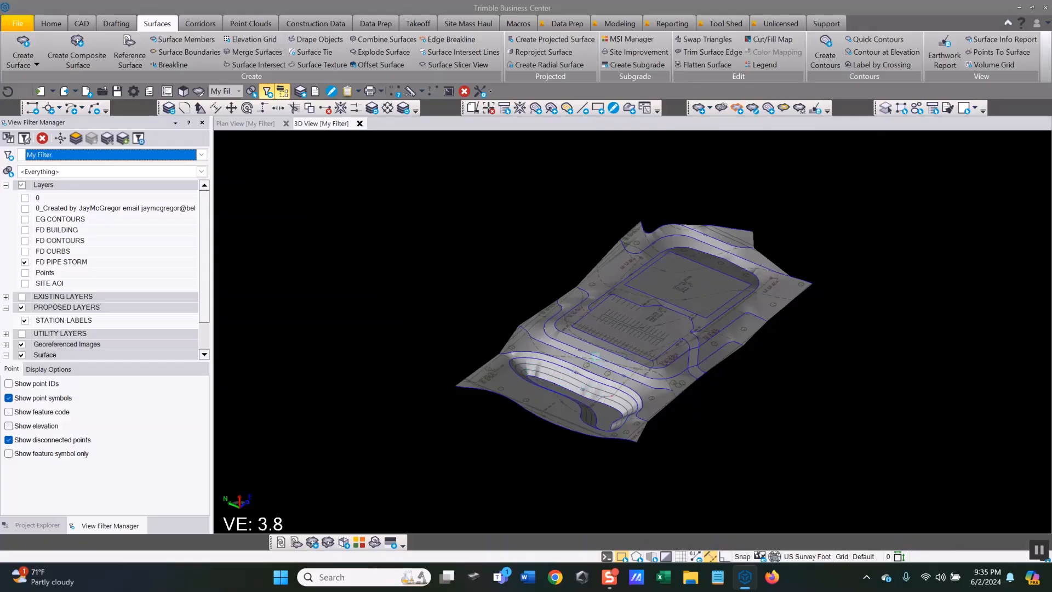
pyautogui.click(7, 525)
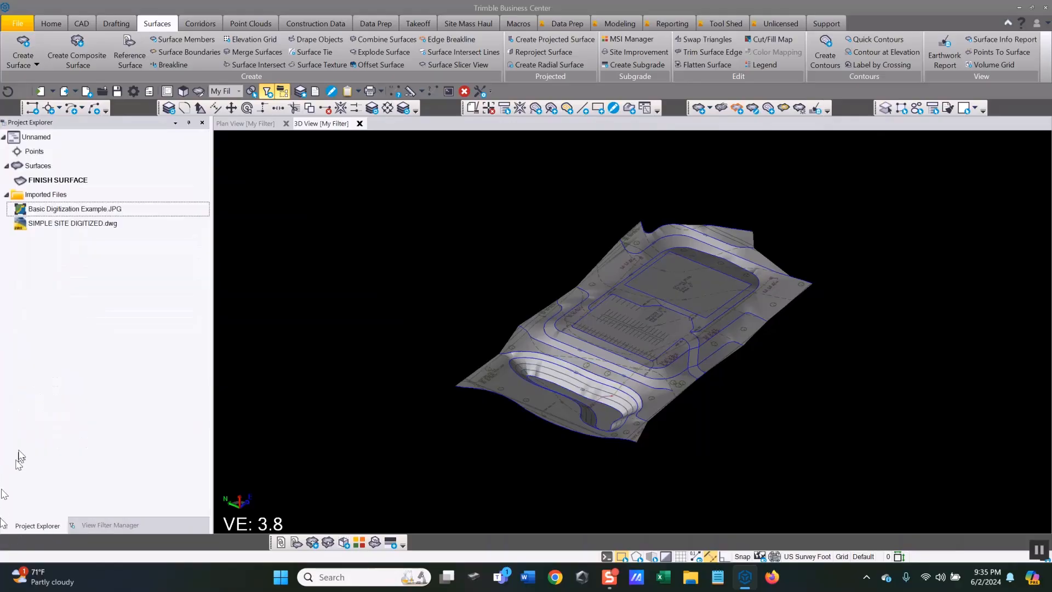
pyautogui.click(89, 211)
pyautogui.rightClick(88, 209)
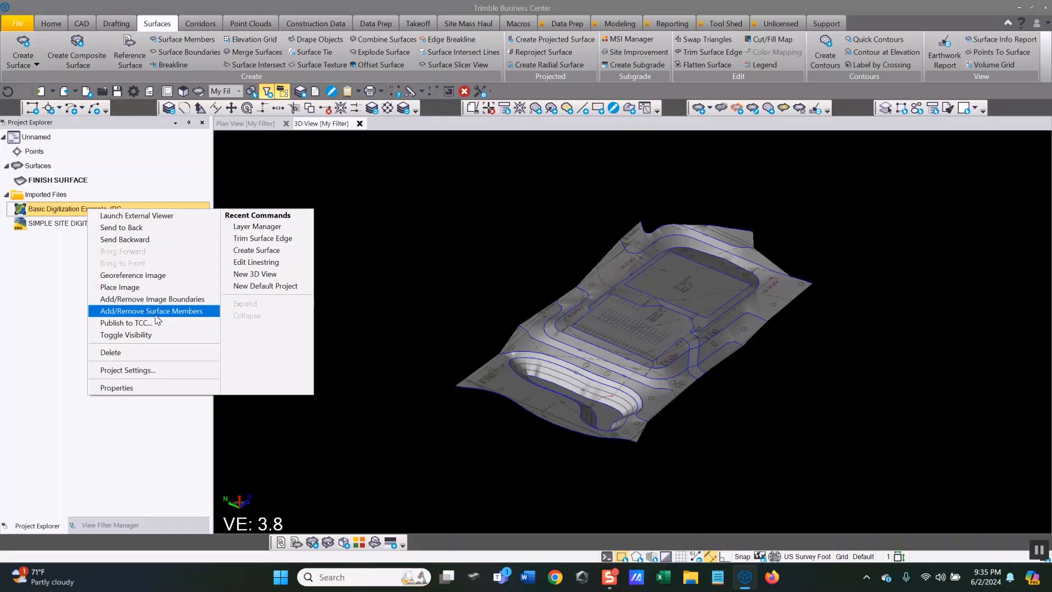
pyautogui.click(494, 232)
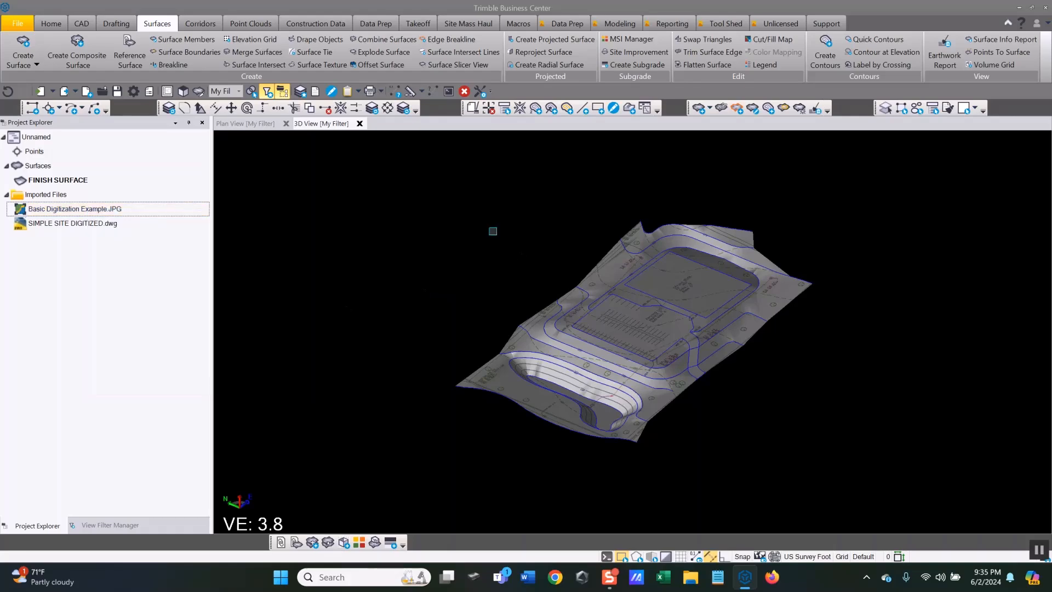
# Review the draped plan image on the pond slopes, parking lot and building pad from several 3D angles.
pyautogui.scroll(5, 606, 377)
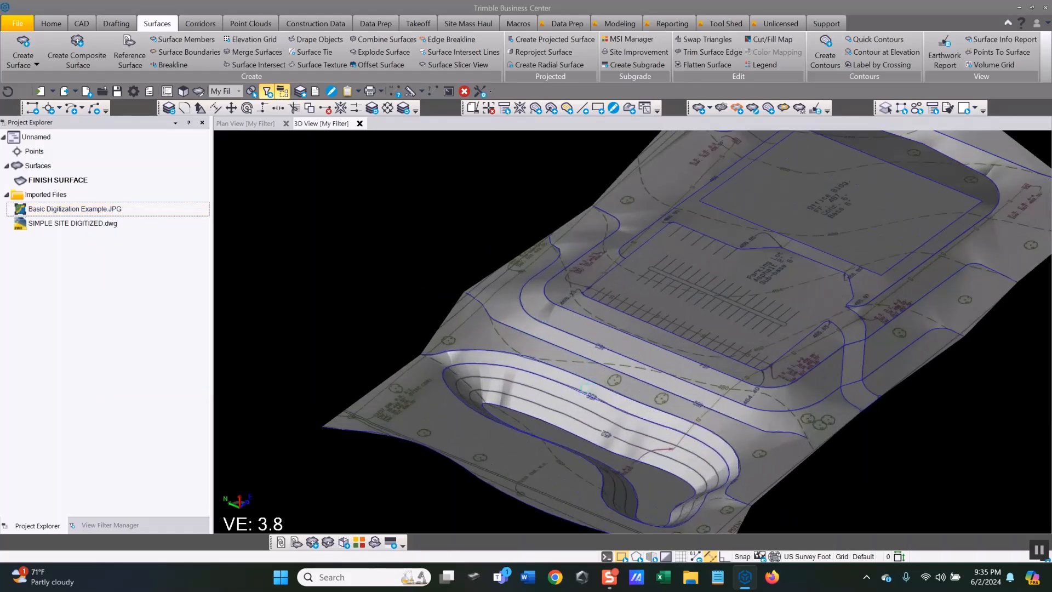
pyautogui.moveTo(596, 394)
pyautogui.mouseDown(button='middle')
pyautogui.moveTo(657, 400)
pyautogui.moveTo(684, 377)
pyautogui.moveTo(662, 397)
pyautogui.moveTo(598, 382)
pyautogui.moveTo(659, 384)
pyautogui.moveTo(644, 357)
pyautogui.mouseUp(button='middle')
pyautogui.scroll(-4, 709, 372)
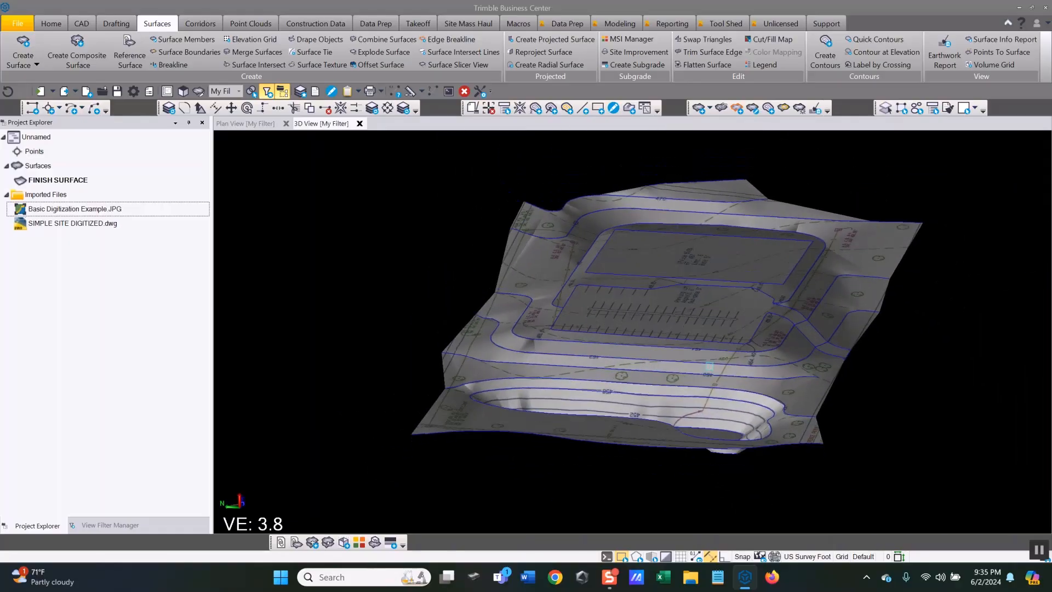
pyautogui.scroll(3, 776, 382)
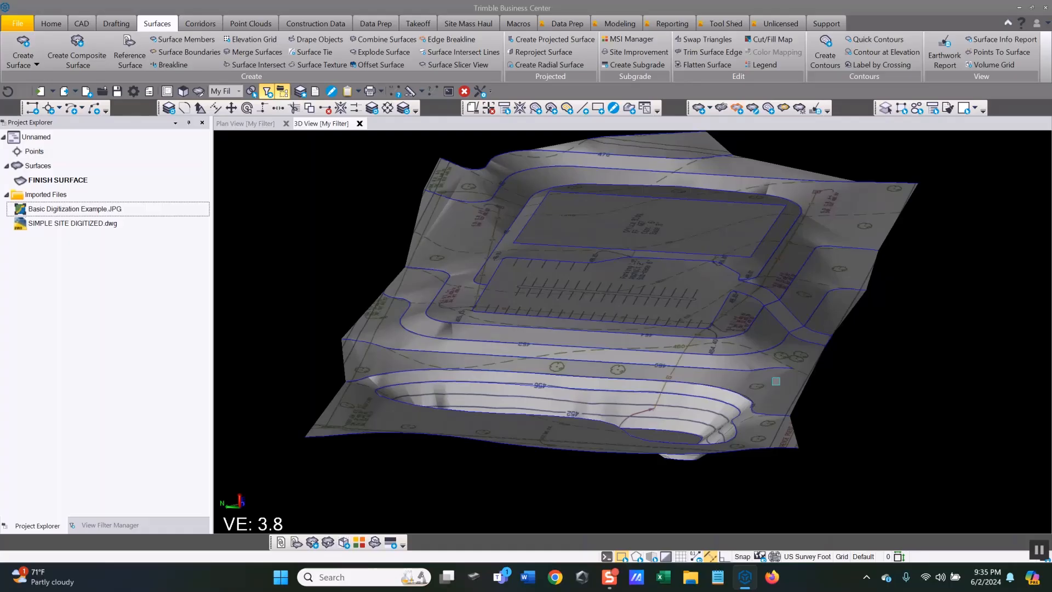
pyautogui.moveTo(776, 380); pyautogui.dragTo(650, 403, button='middle')
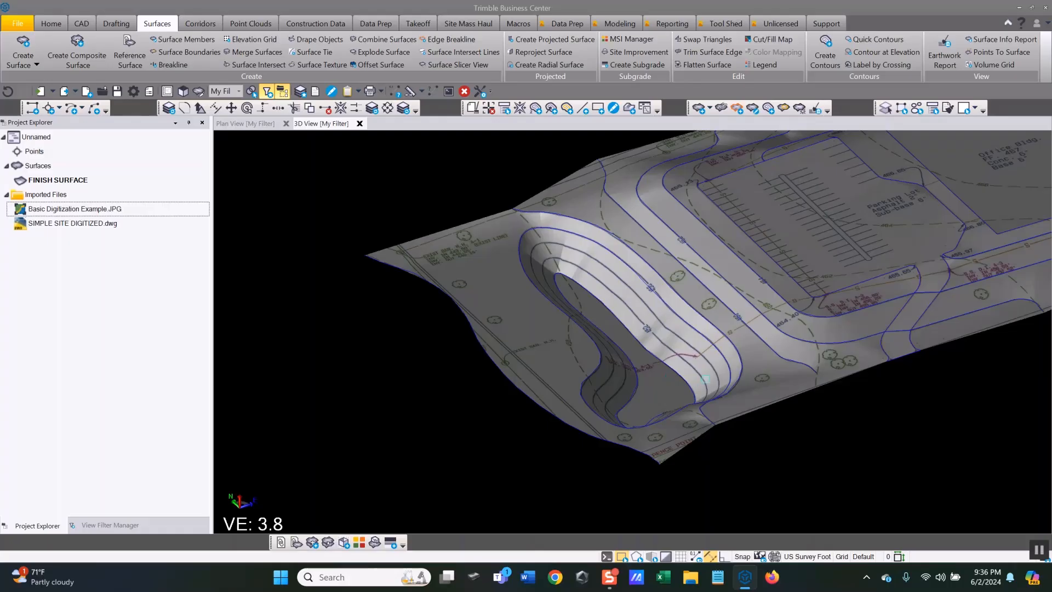
pyautogui.scroll(-3, 728, 378)
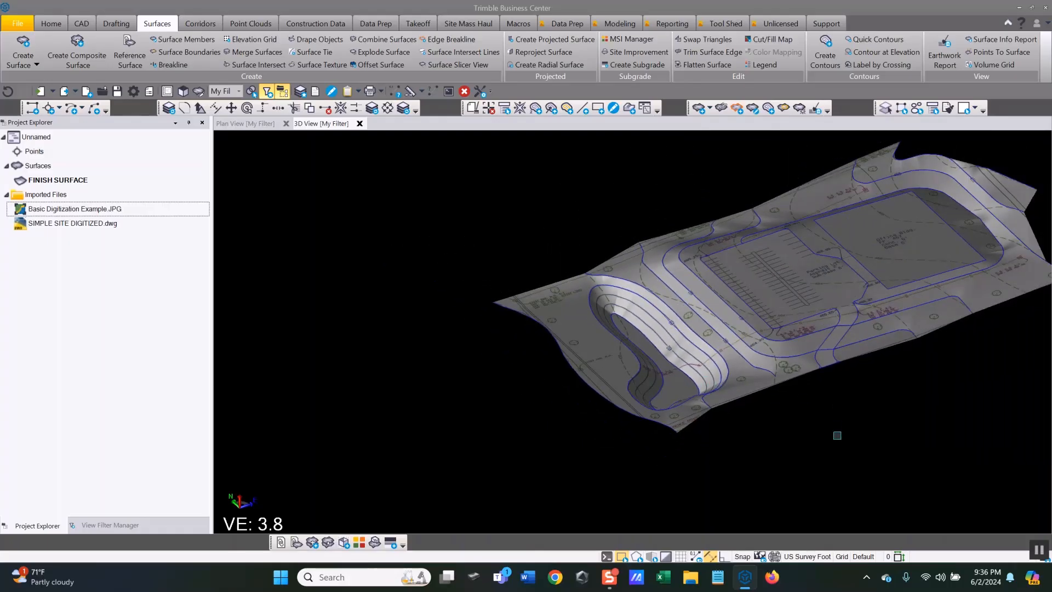